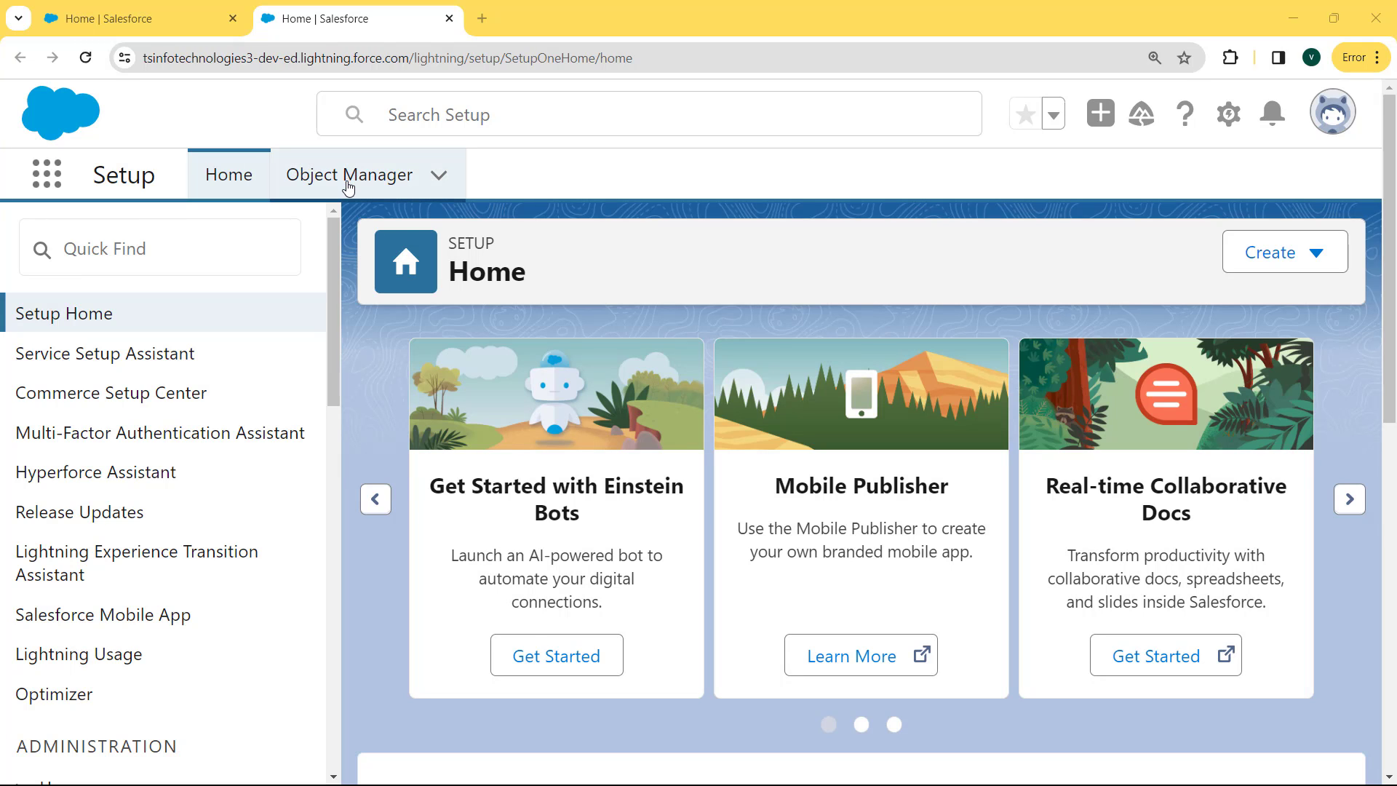
Filter Object Manager for 'product' and open the custom Product object's details
click(352, 186)
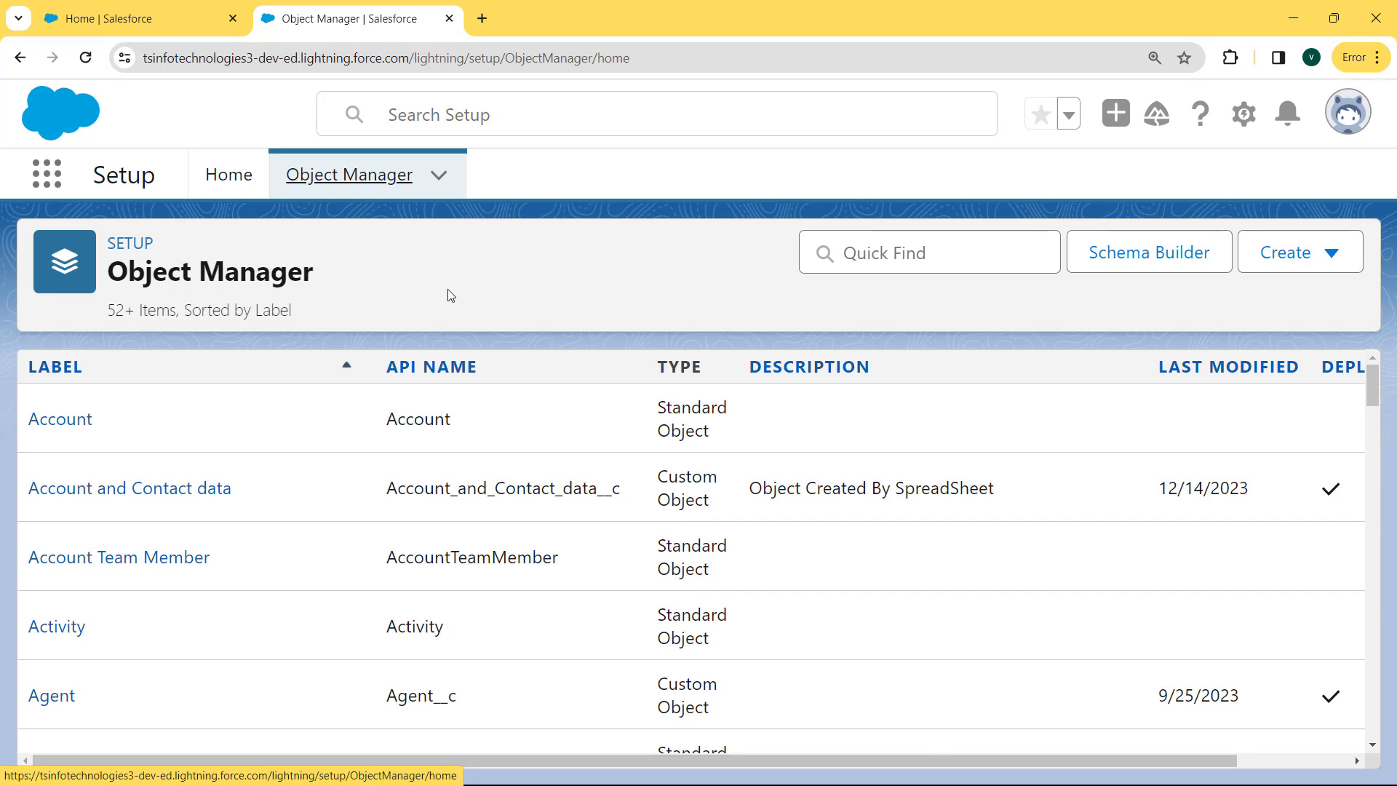
click(835, 249)
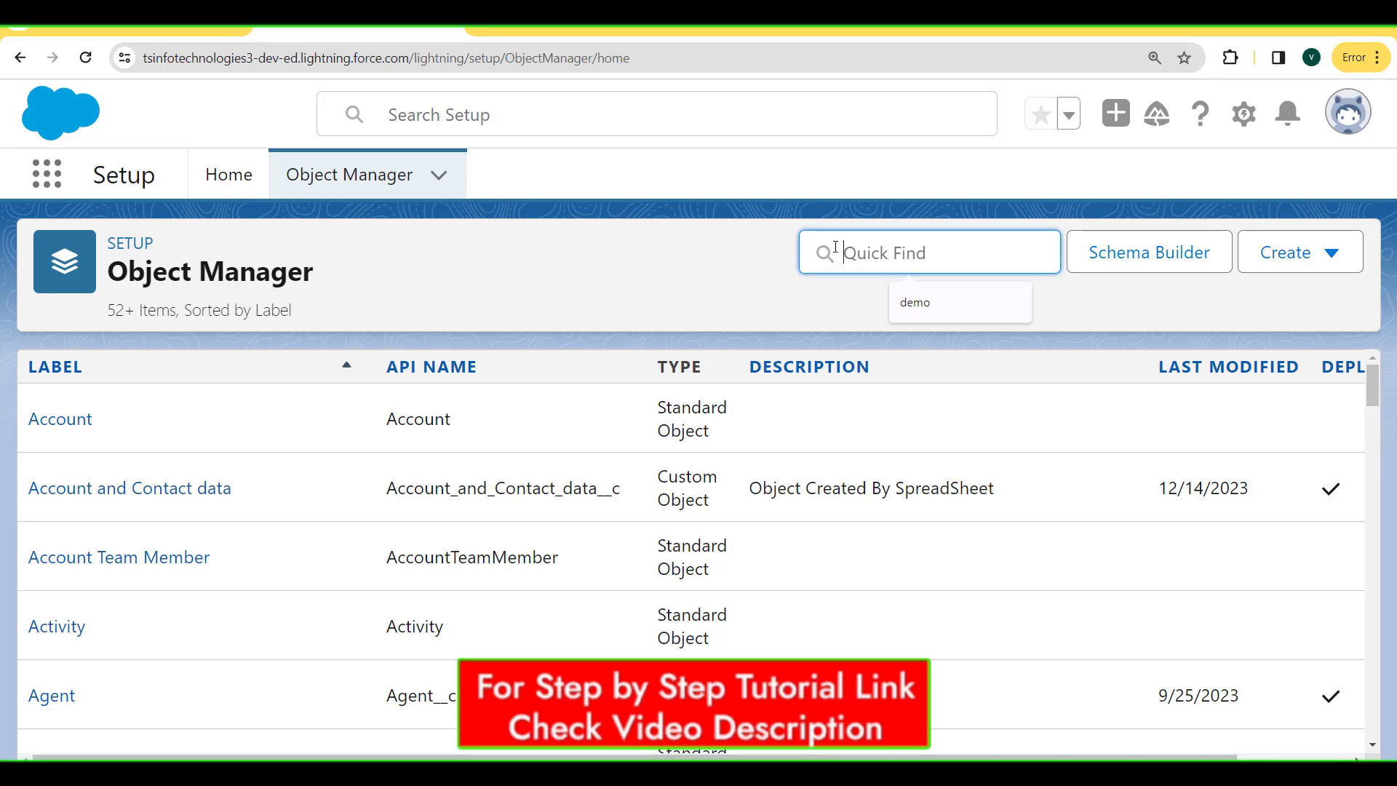
text(prod)
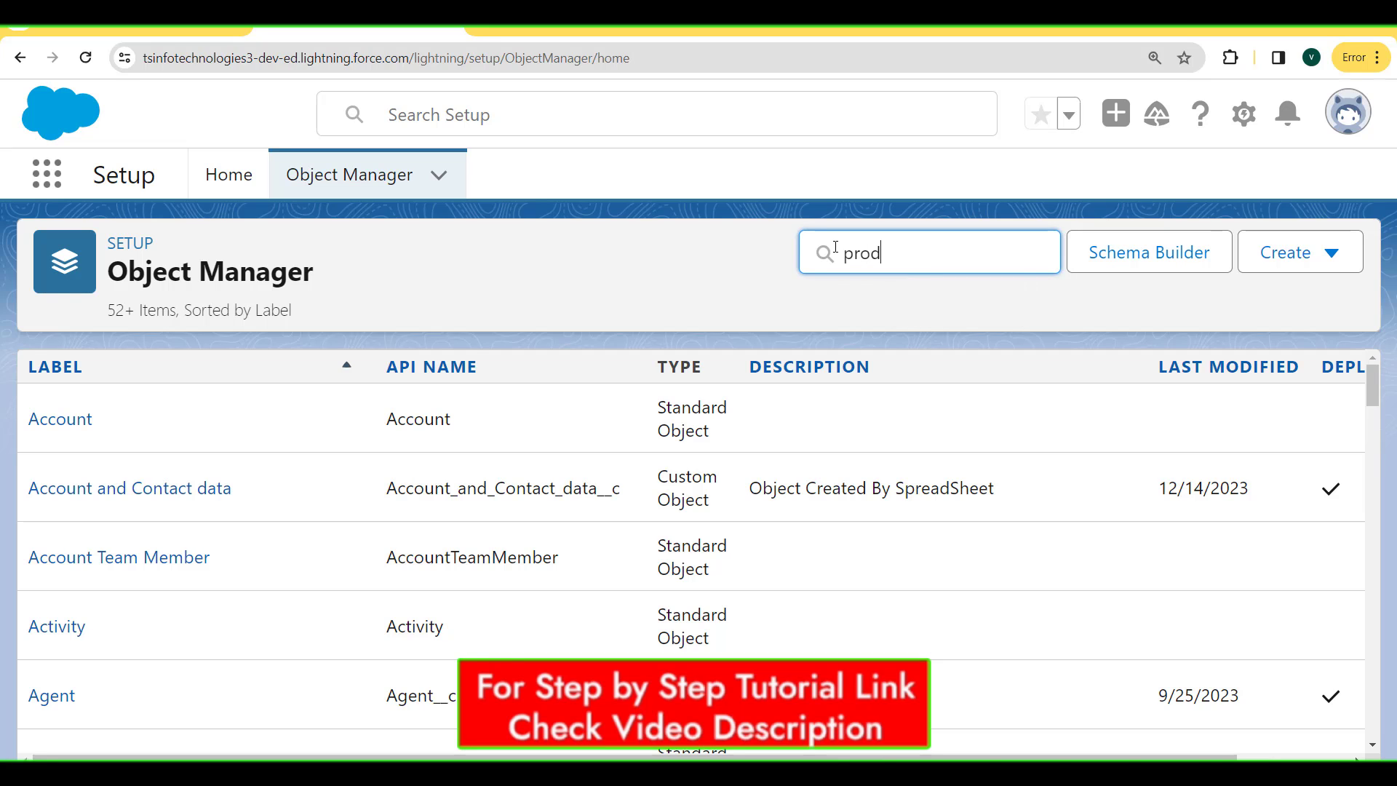
text(uct)
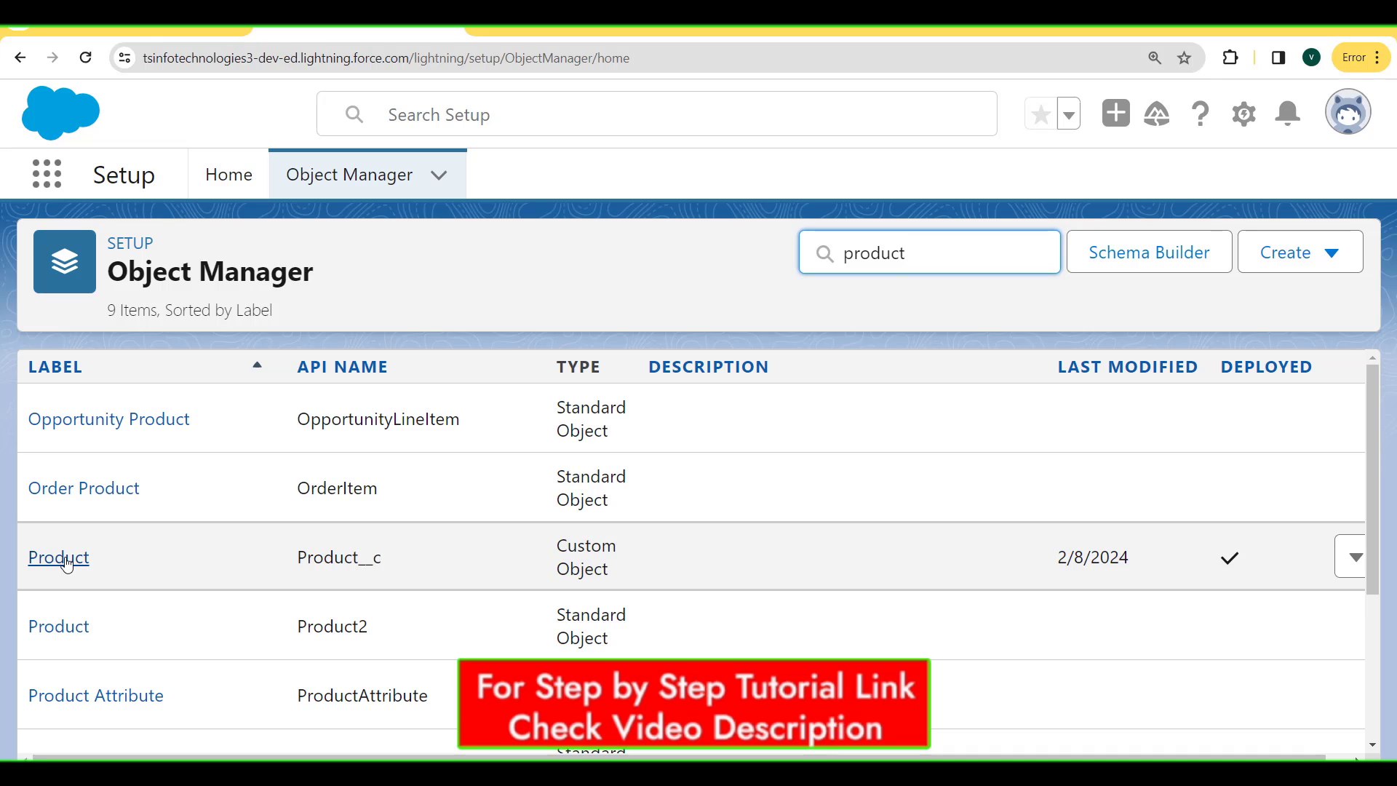
click(65, 560)
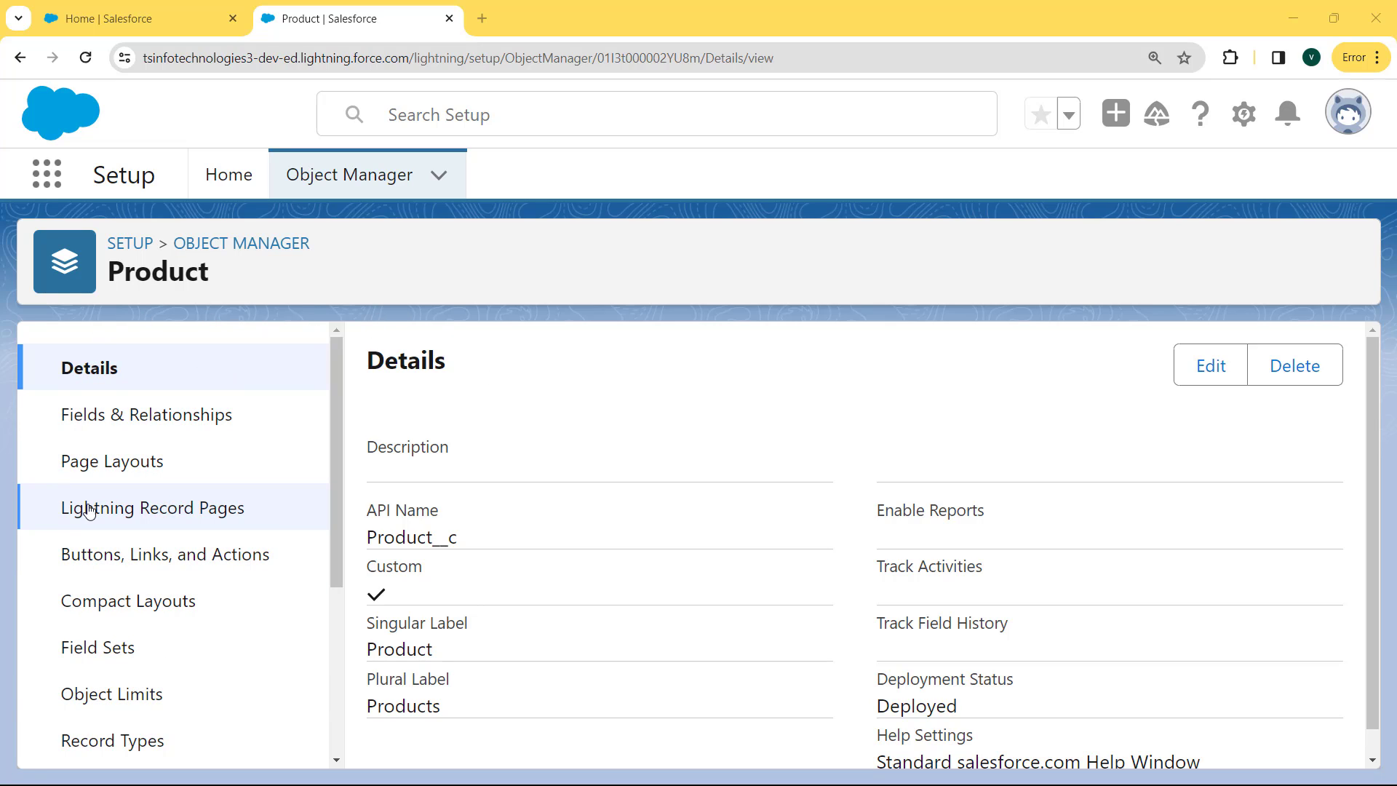
Begin a new custom field on Product with the Percent data type and continue to Step 2
click(142, 420)
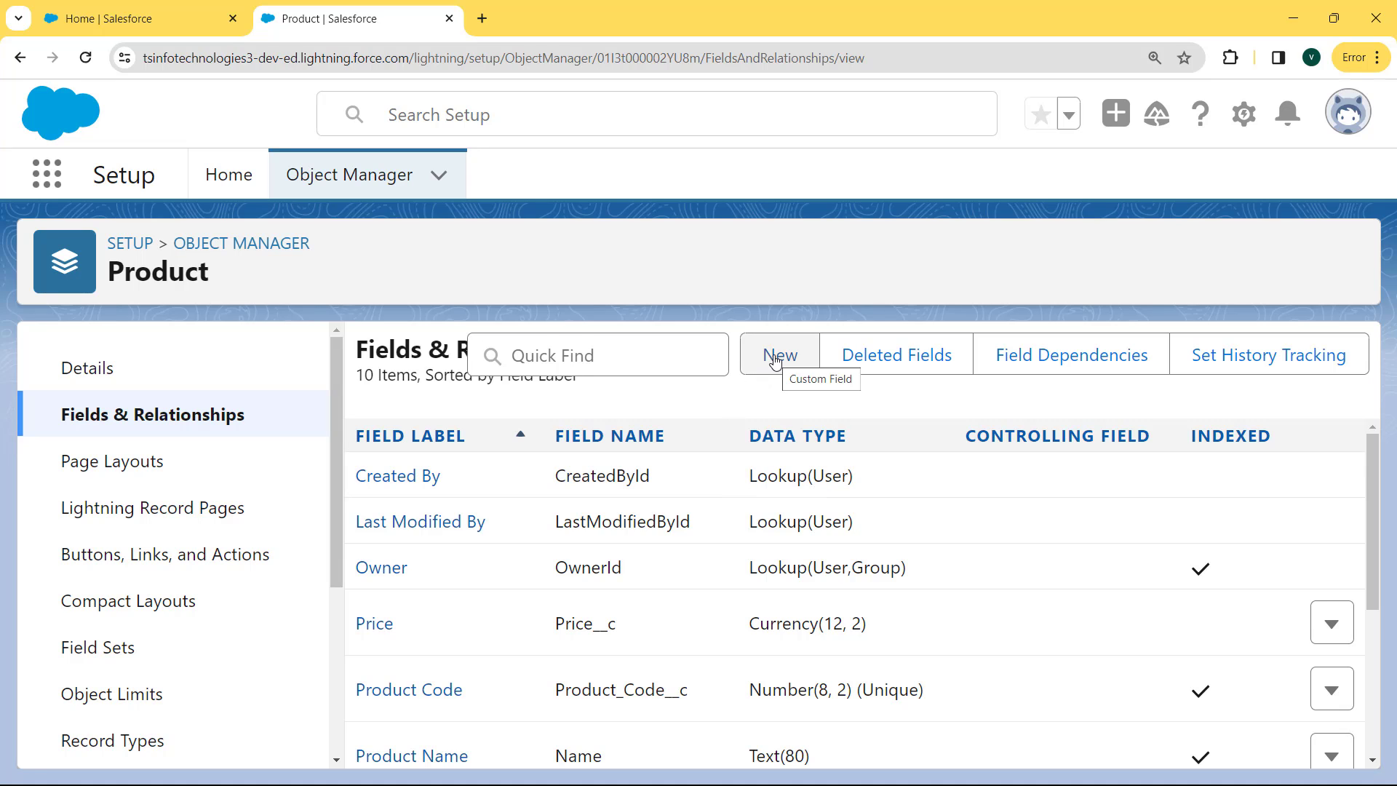
click(776, 356)
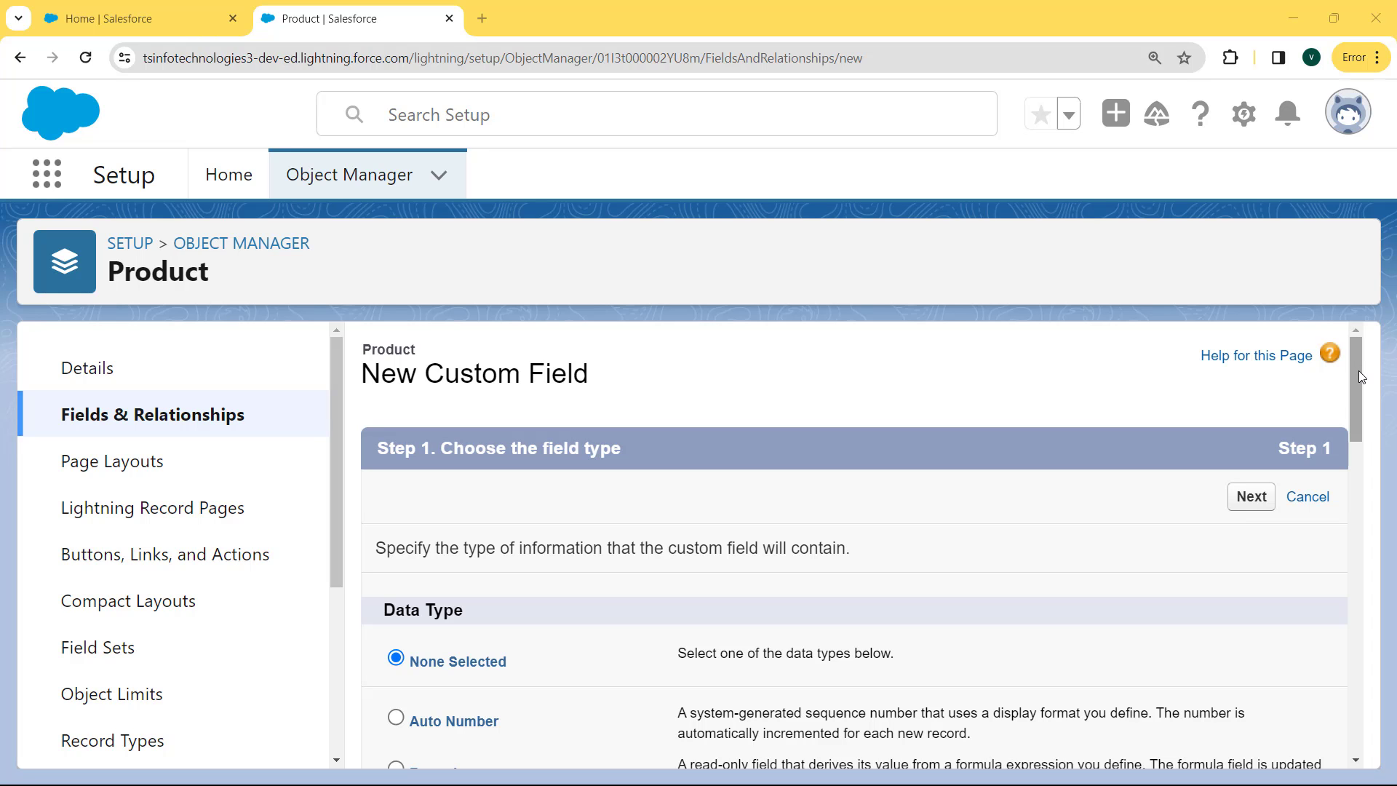
drag(1359, 369, 1343, 627)
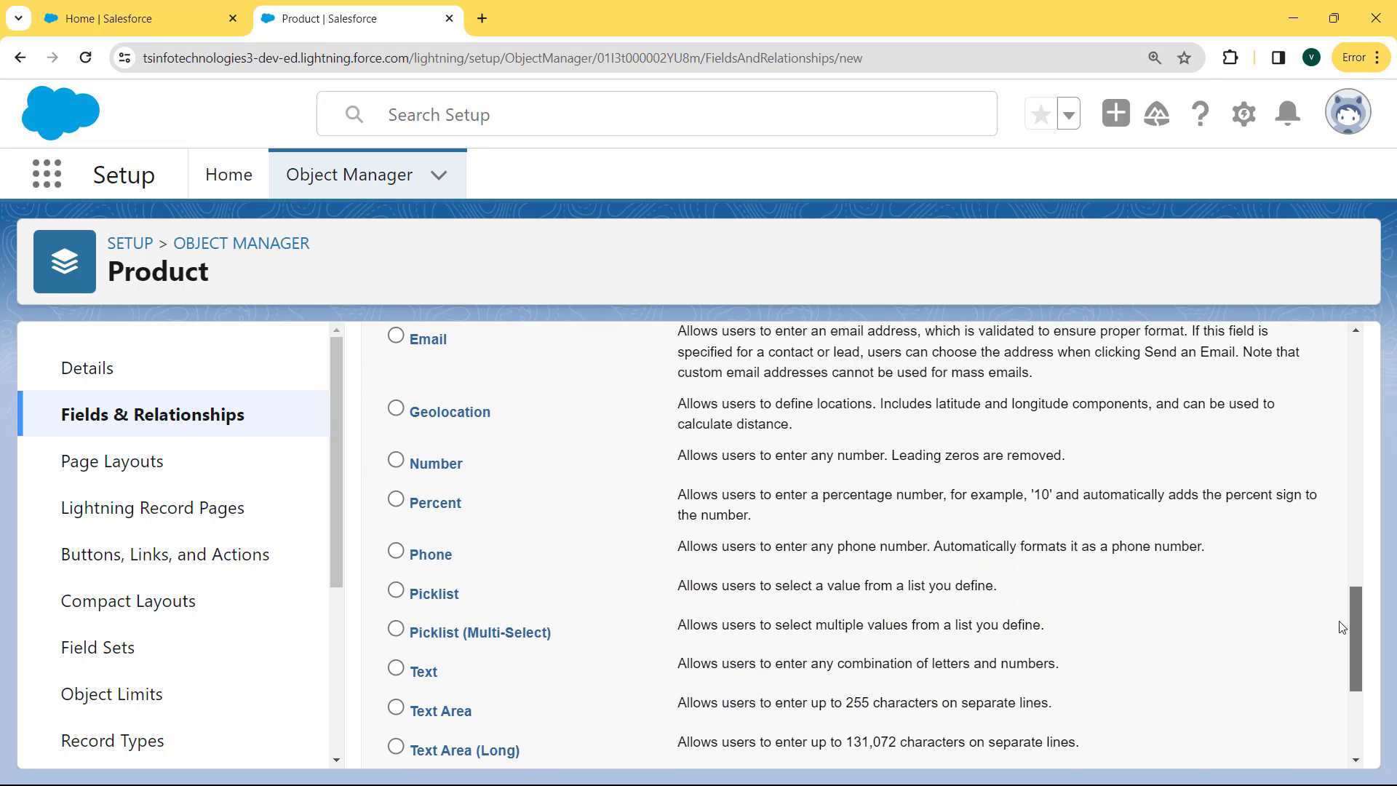
click(394, 501)
drag(1355, 635, 1356, 697)
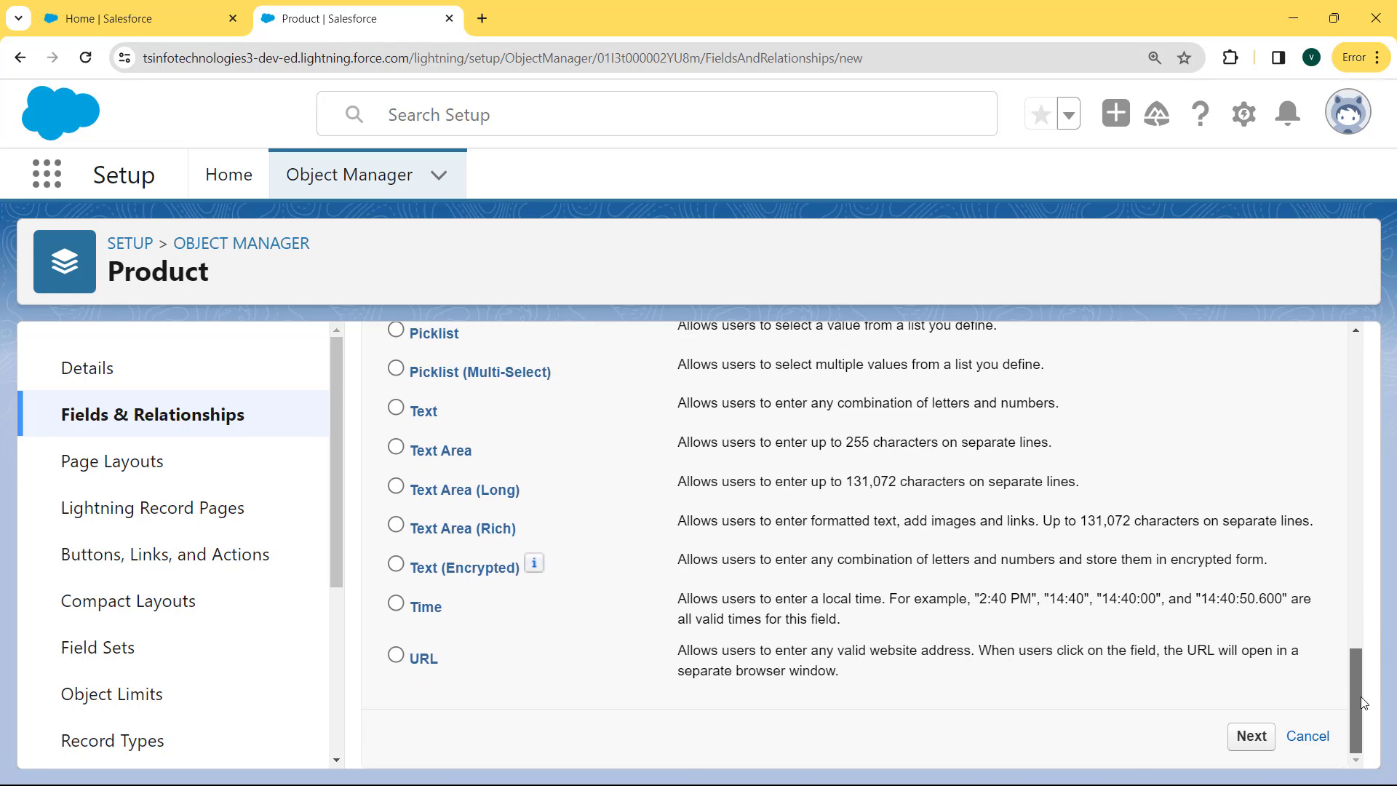
click(1250, 736)
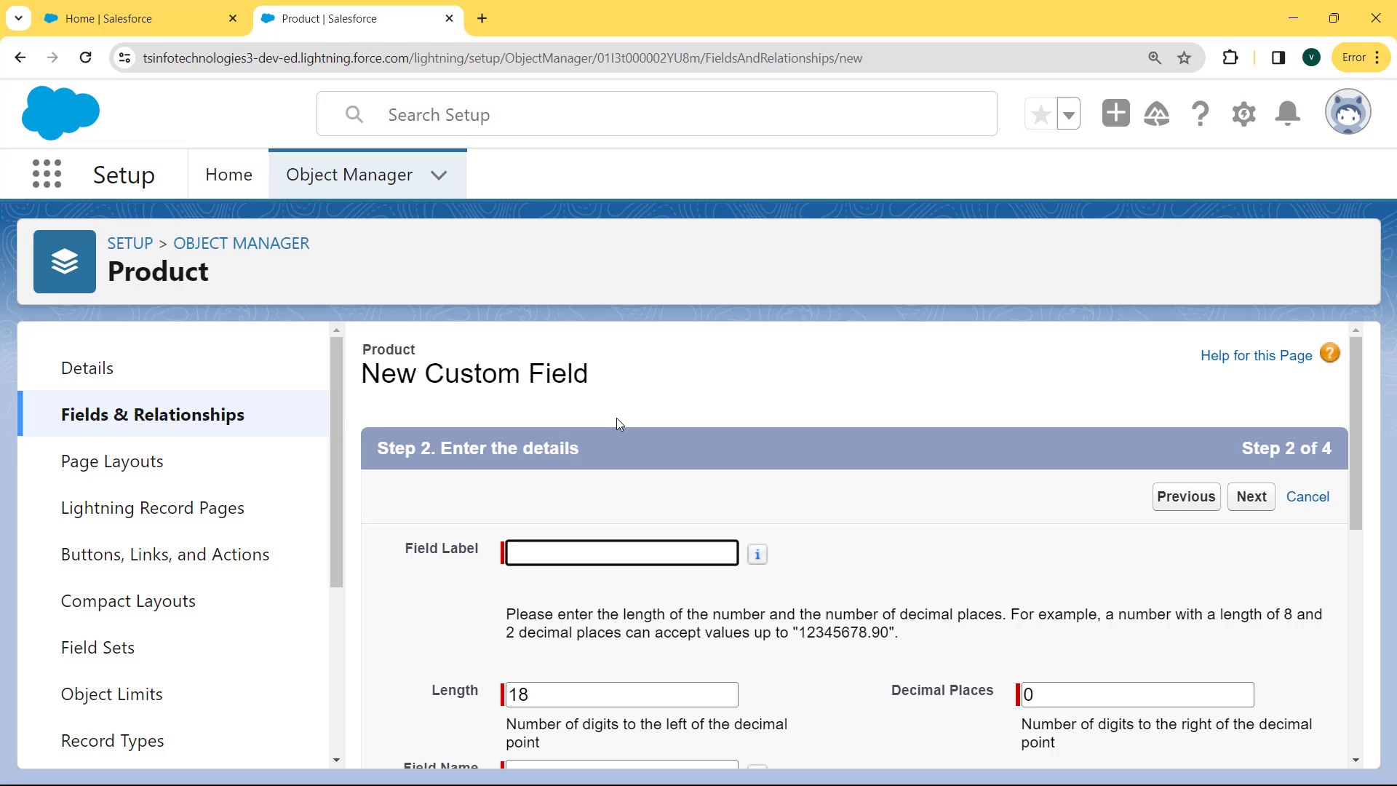
Label the field 'Profit Margin' with length 12 and 2 decimal places, then continue
click(550, 553)
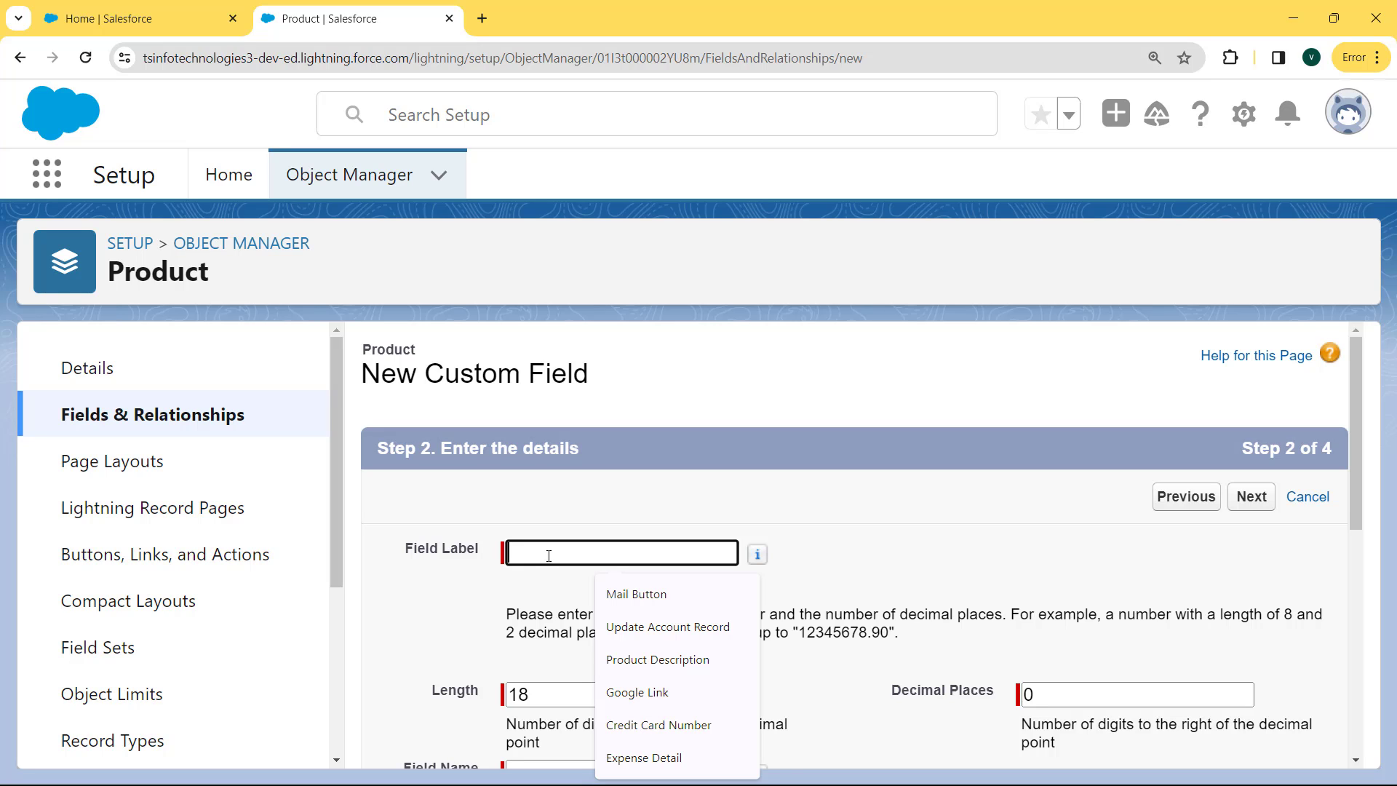
text(Profit)
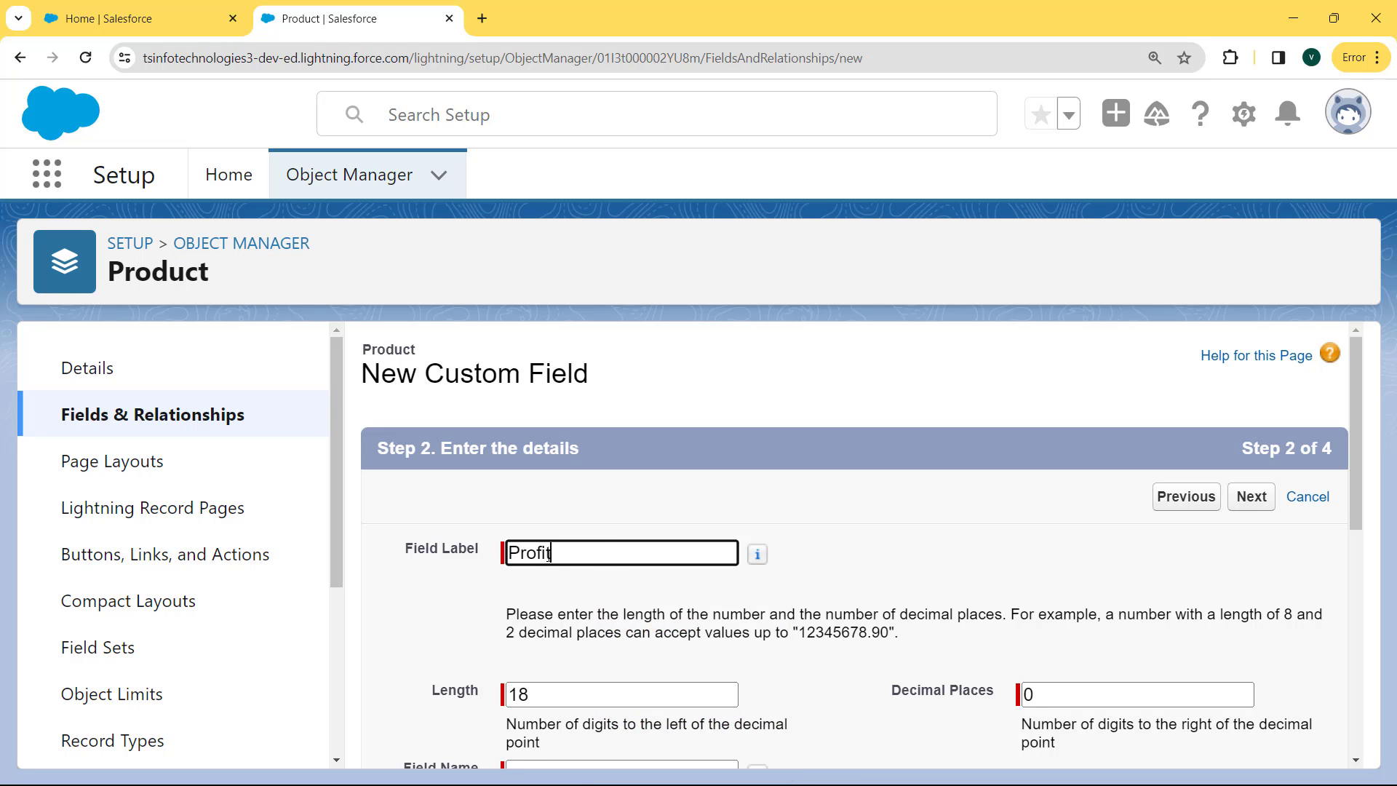
text( Margh)
key(BackSpace)
text(in)
click(577, 700)
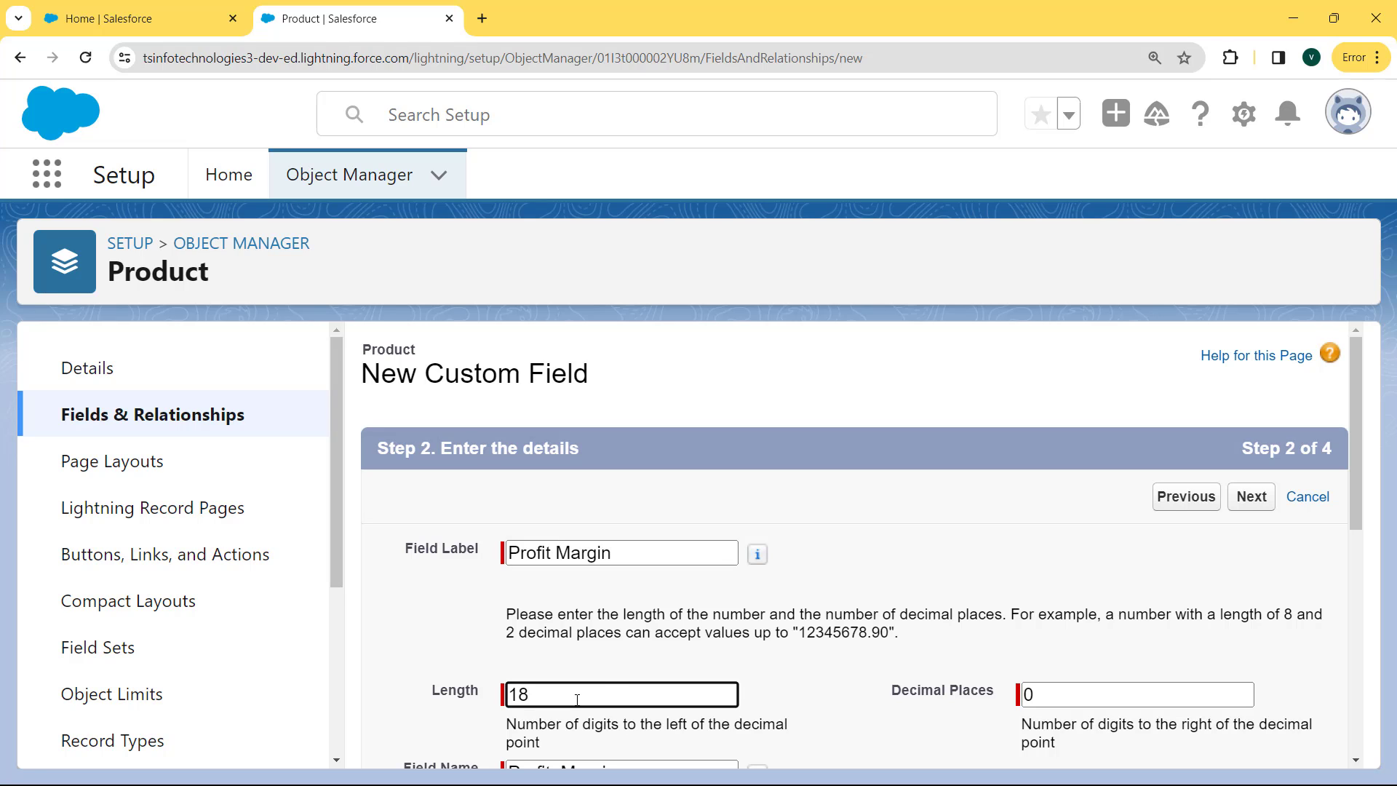
key(BackSpace)
text(2)
click(1046, 692)
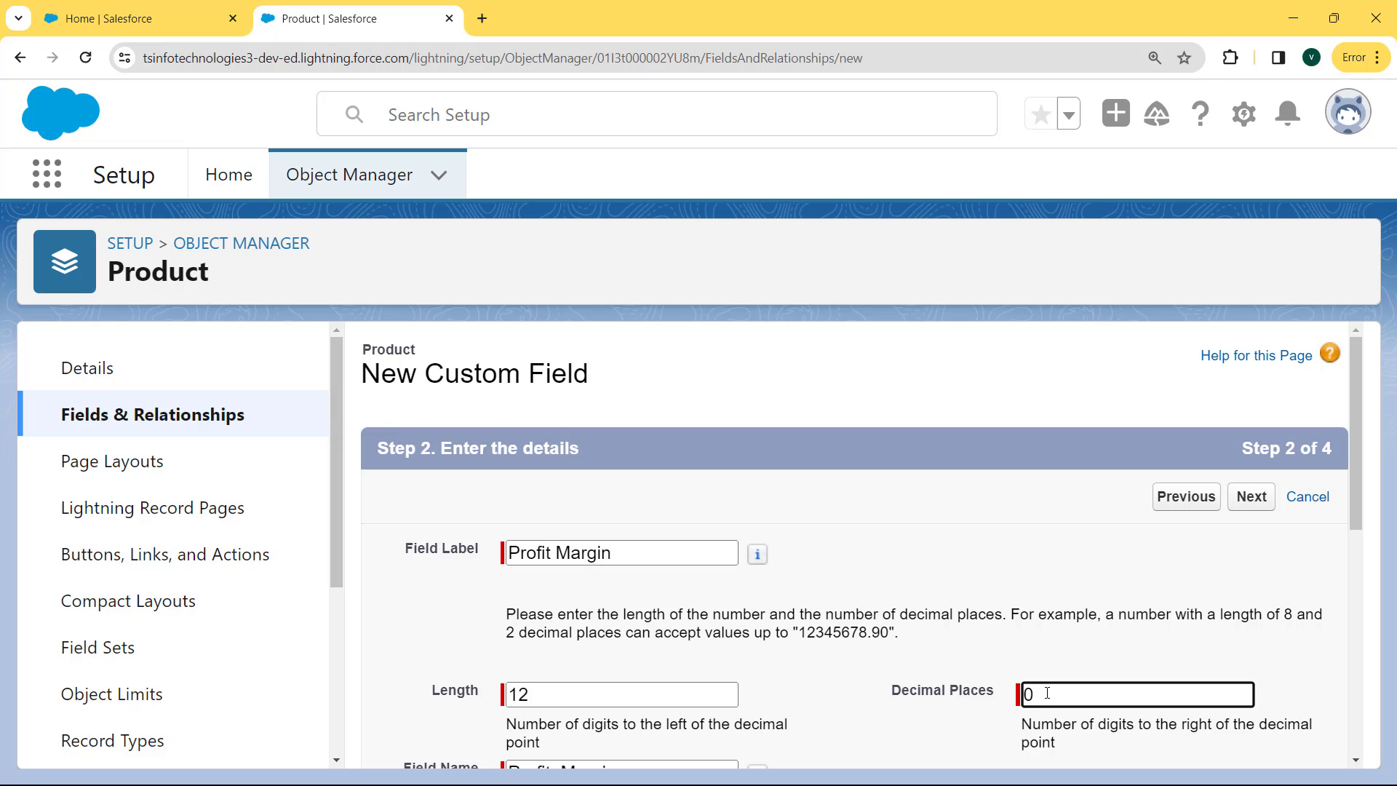
text(2)
drag(1355, 473, 1346, 612)
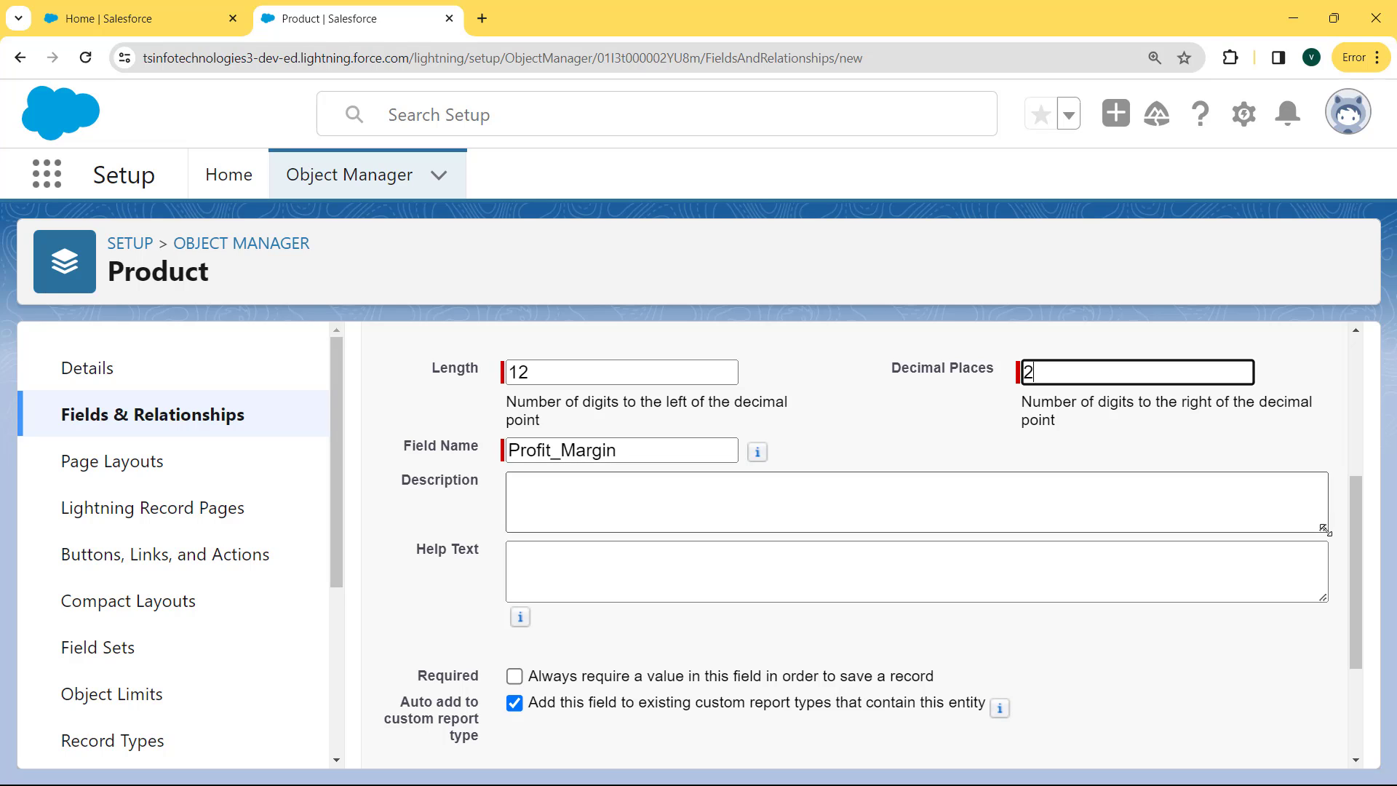
drag(1354, 534, 1356, 630)
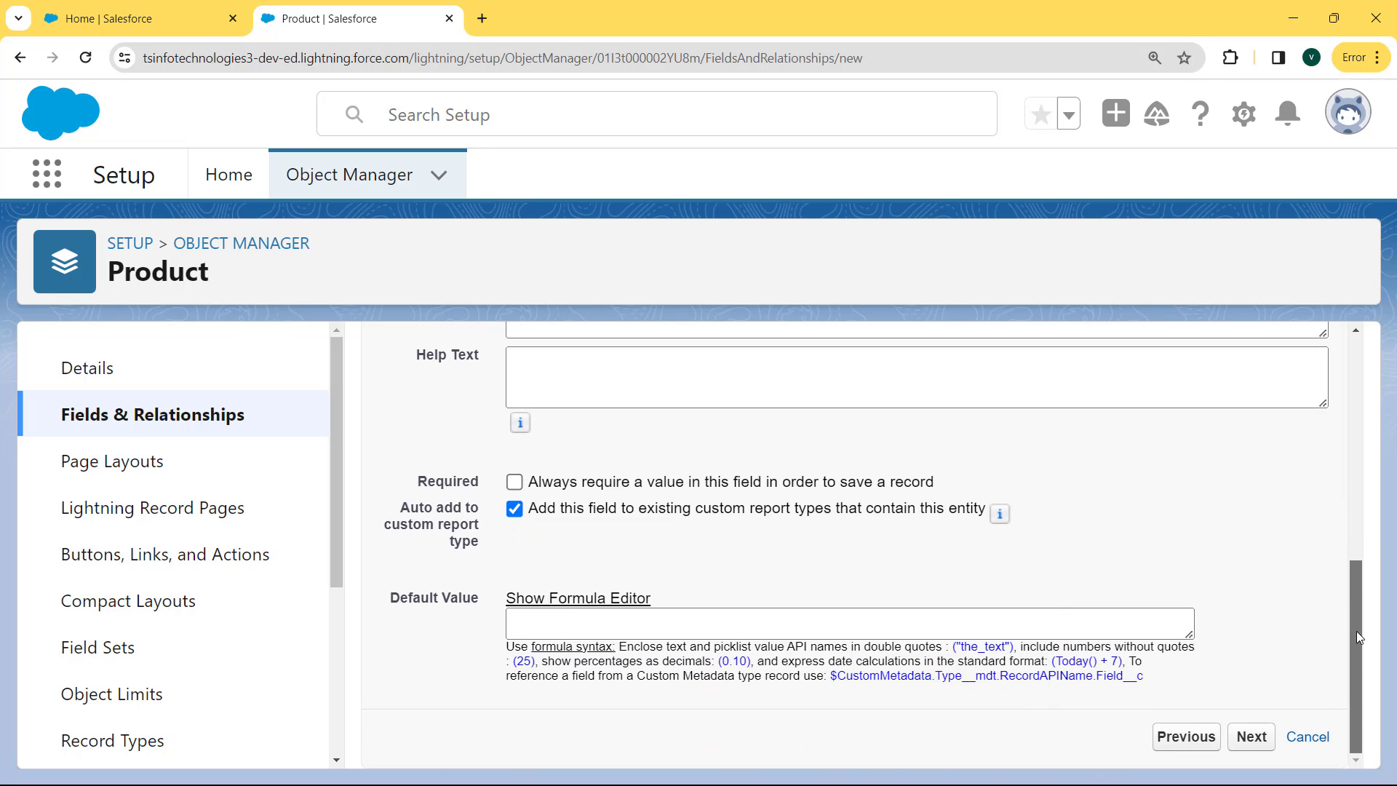
click(1251, 736)
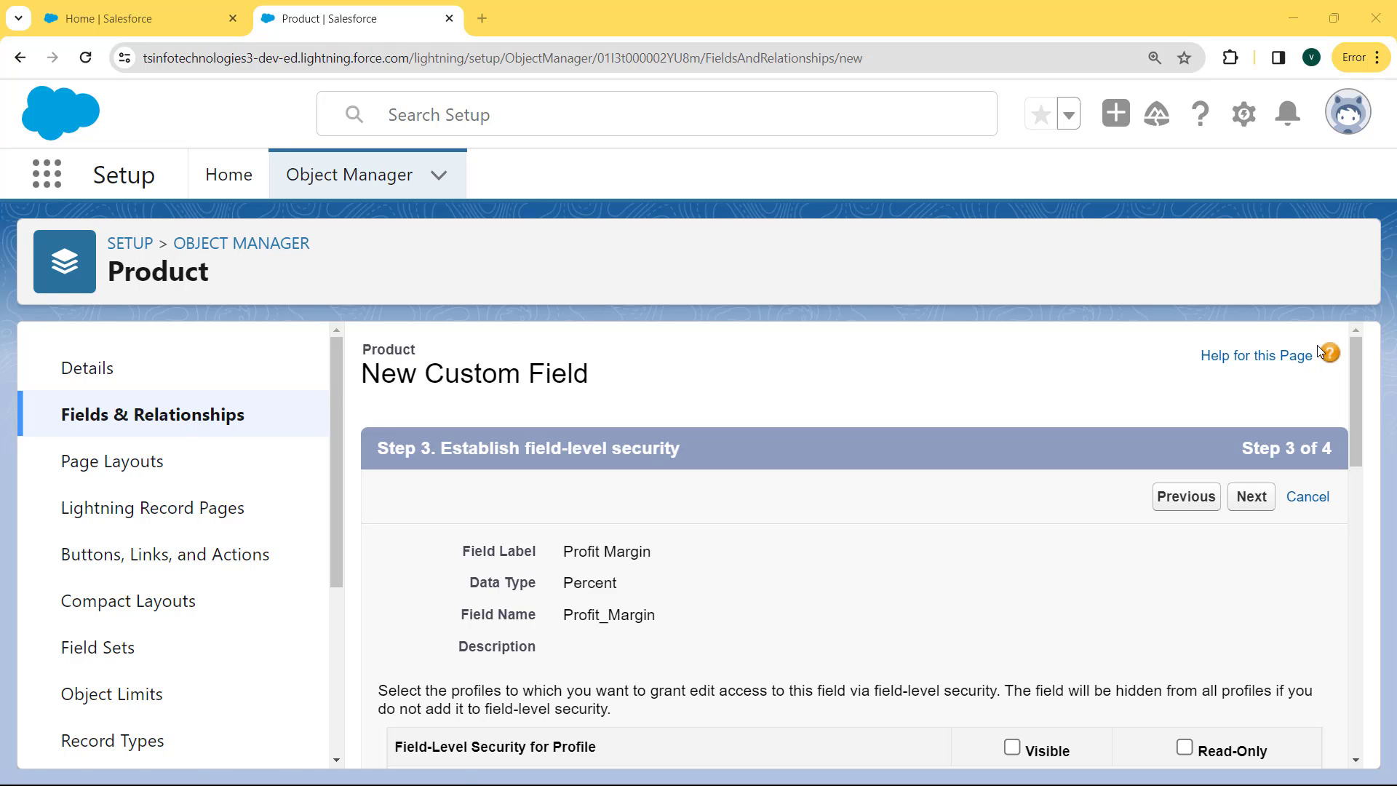
Make Profit Margin visible to all profiles and proceed to page layouts
drag(1359, 368, 1356, 415)
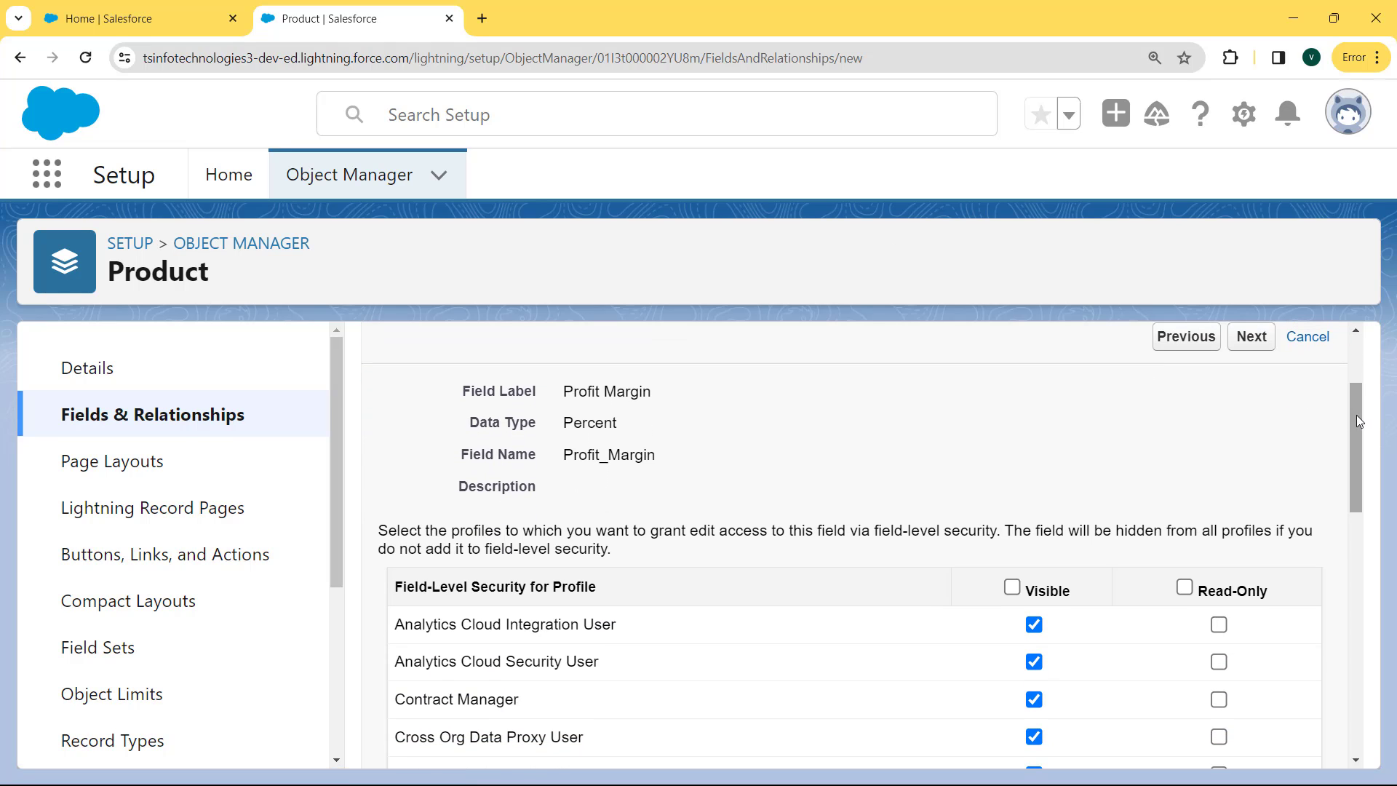
click(1011, 588)
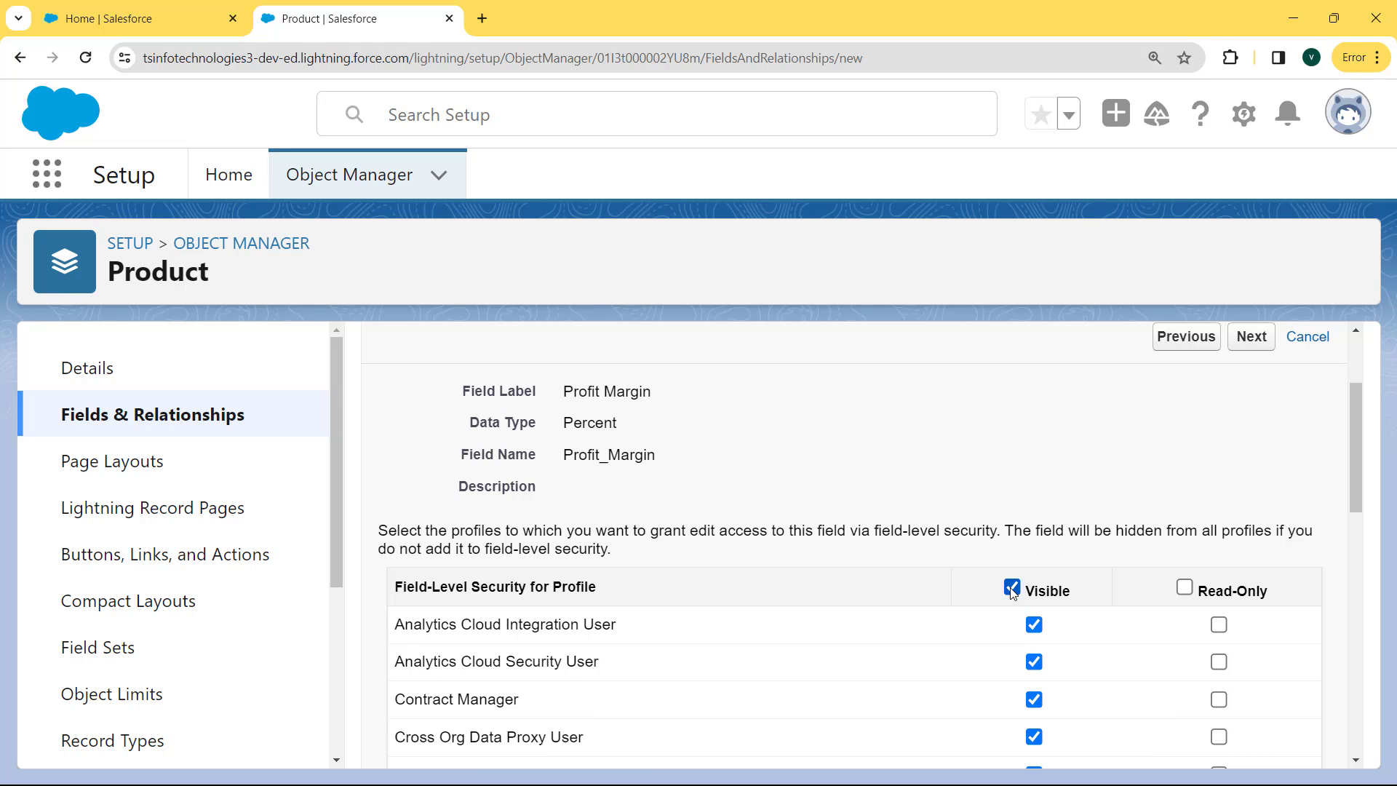
click(1251, 337)
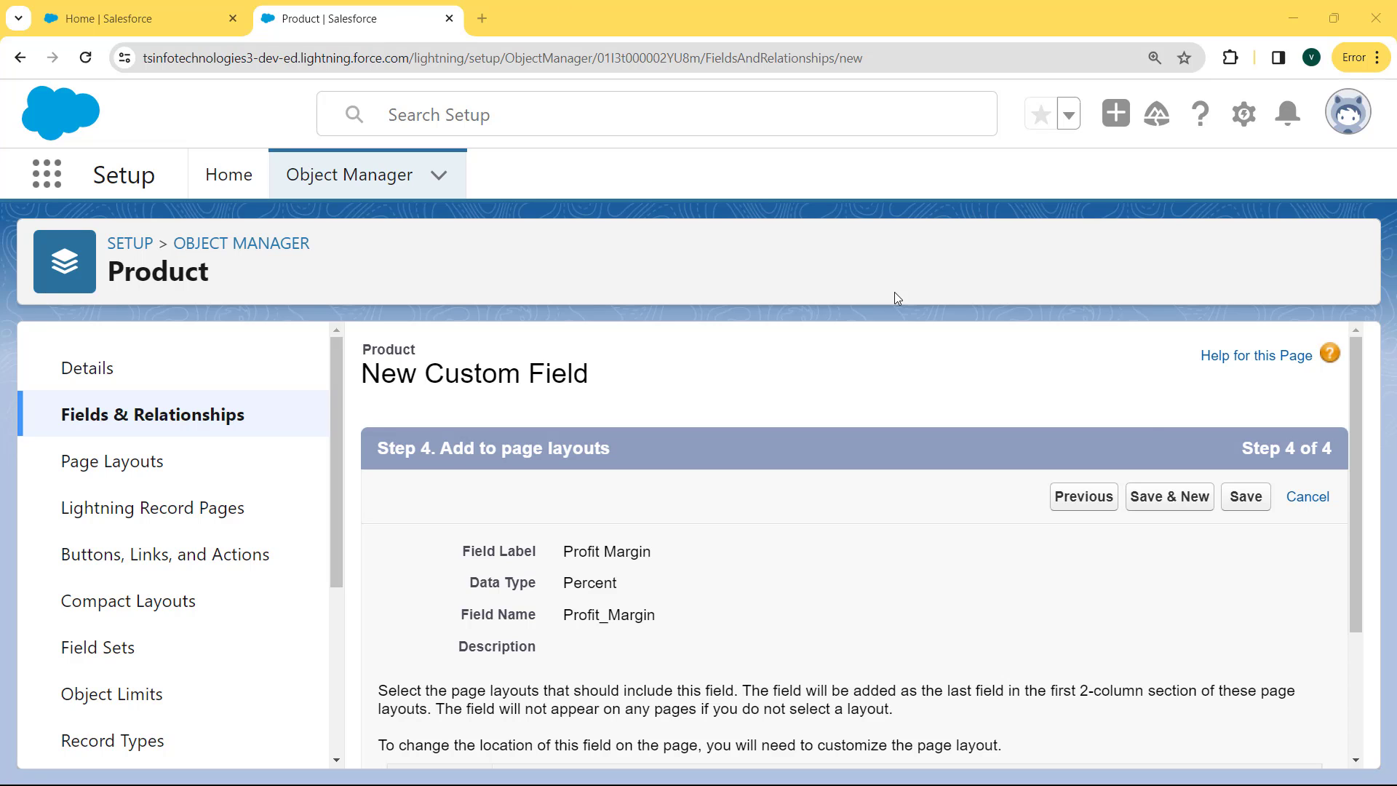
Save the field and locate Profit_Margin__c listed as Percent(12, 2)
click(1236, 498)
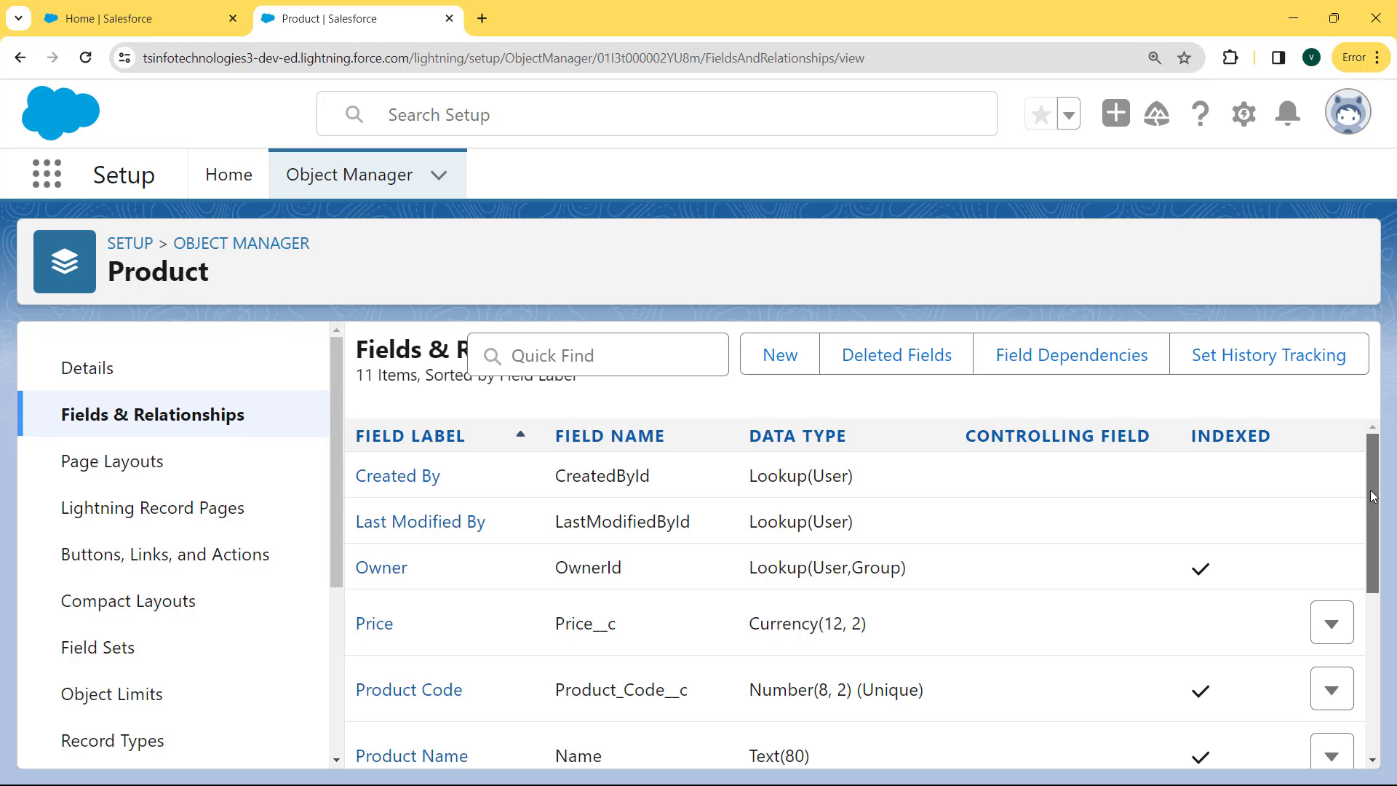
drag(1372, 497, 1381, 720)
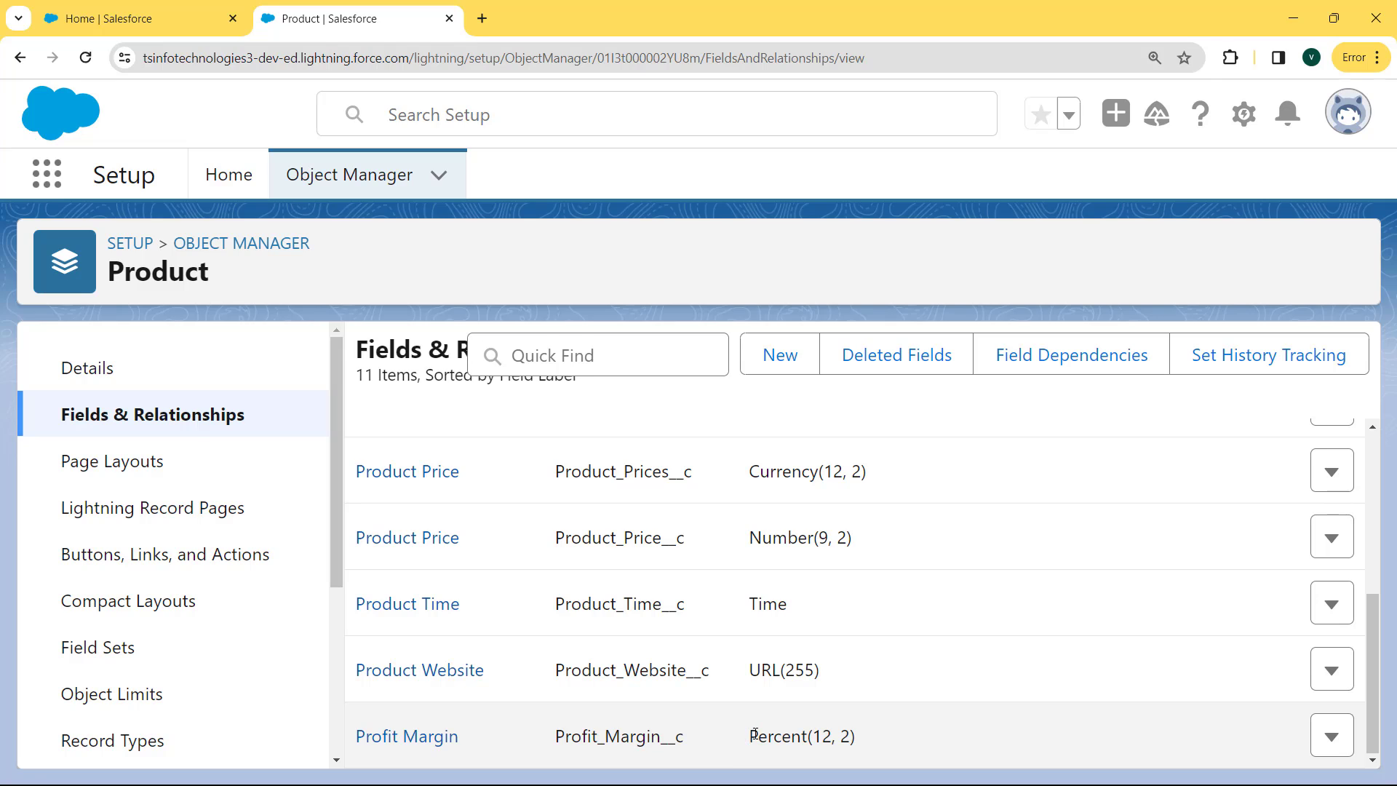
drag(753, 734, 864, 735)
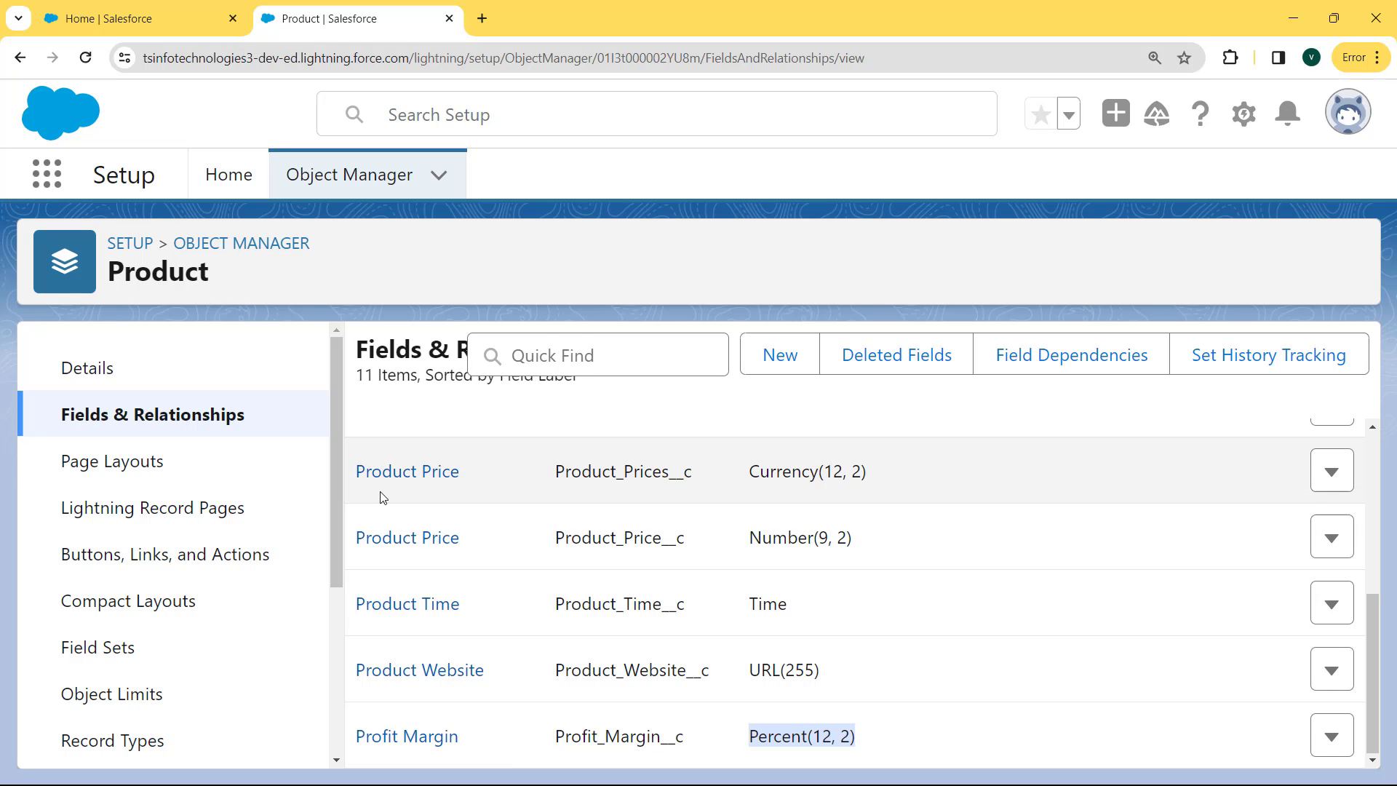
Switch to the Sales app through the App Launcher search 'sales'
click(58, 188)
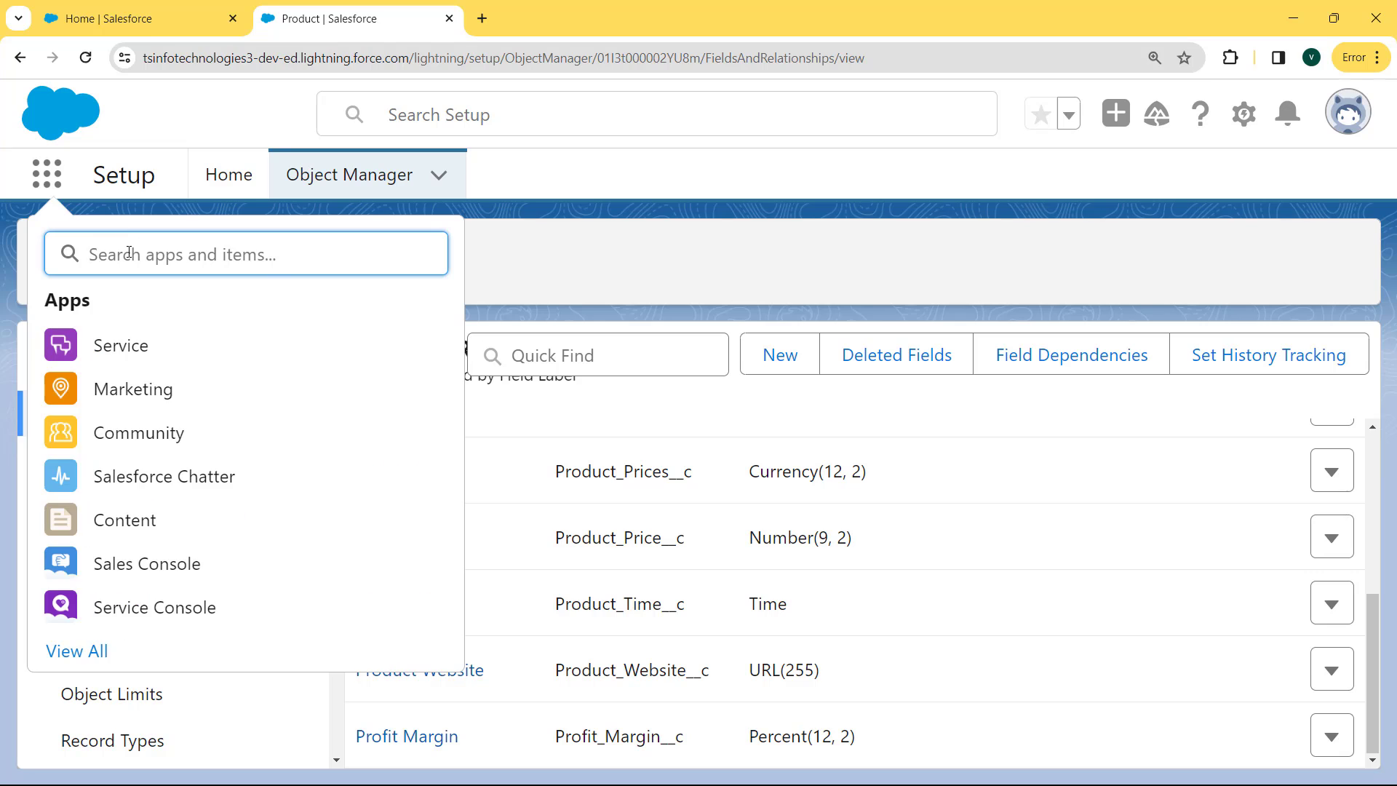
text(sales)
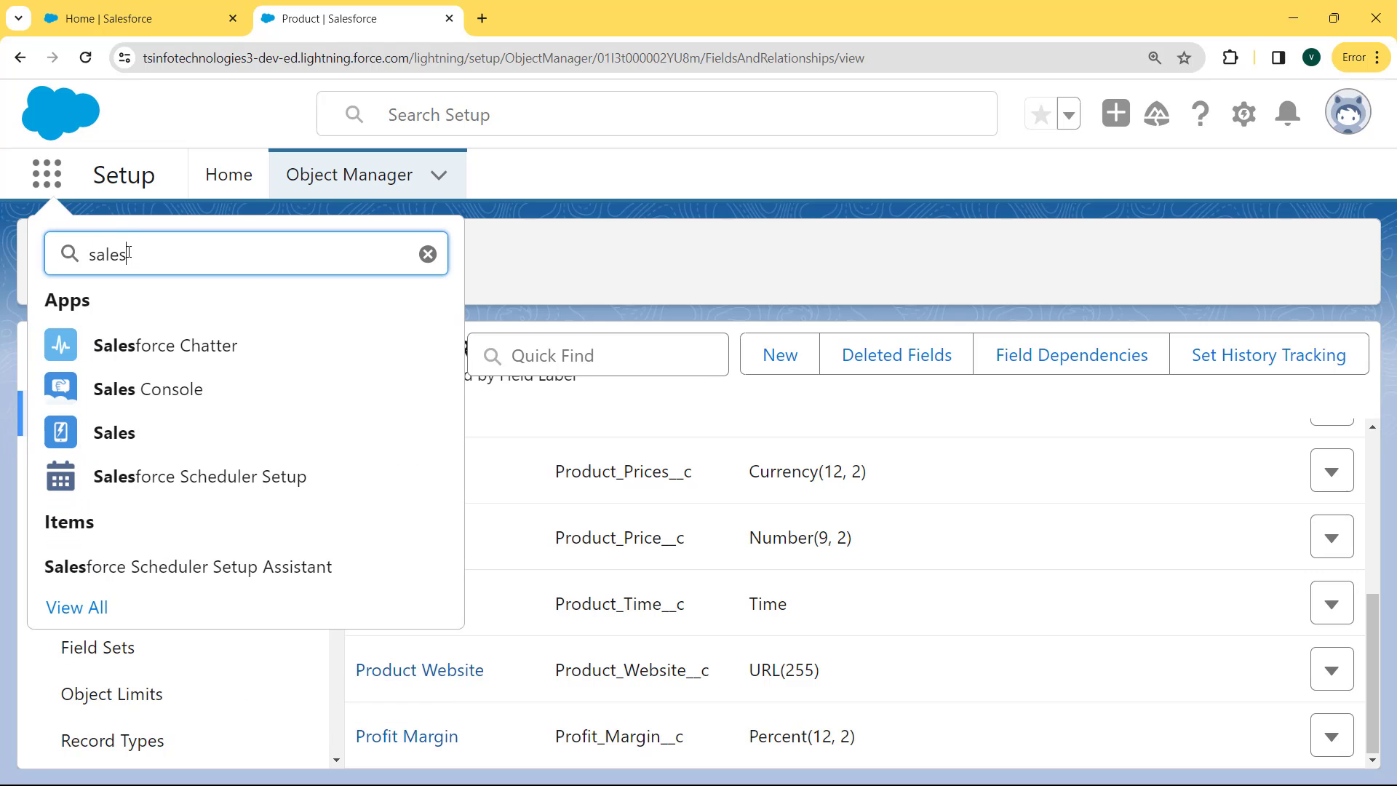
click(129, 442)
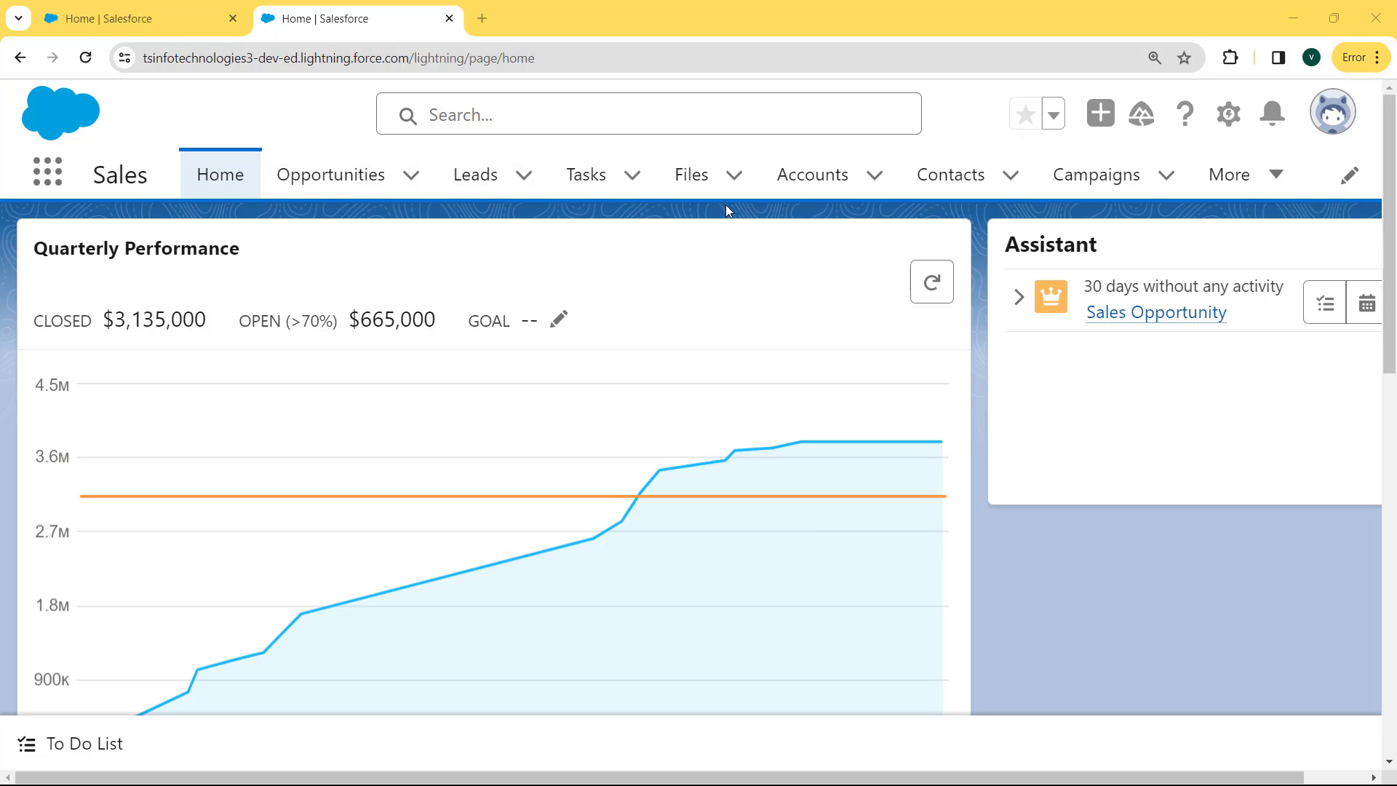
Open the Products list from the More navigation menu
click(1269, 175)
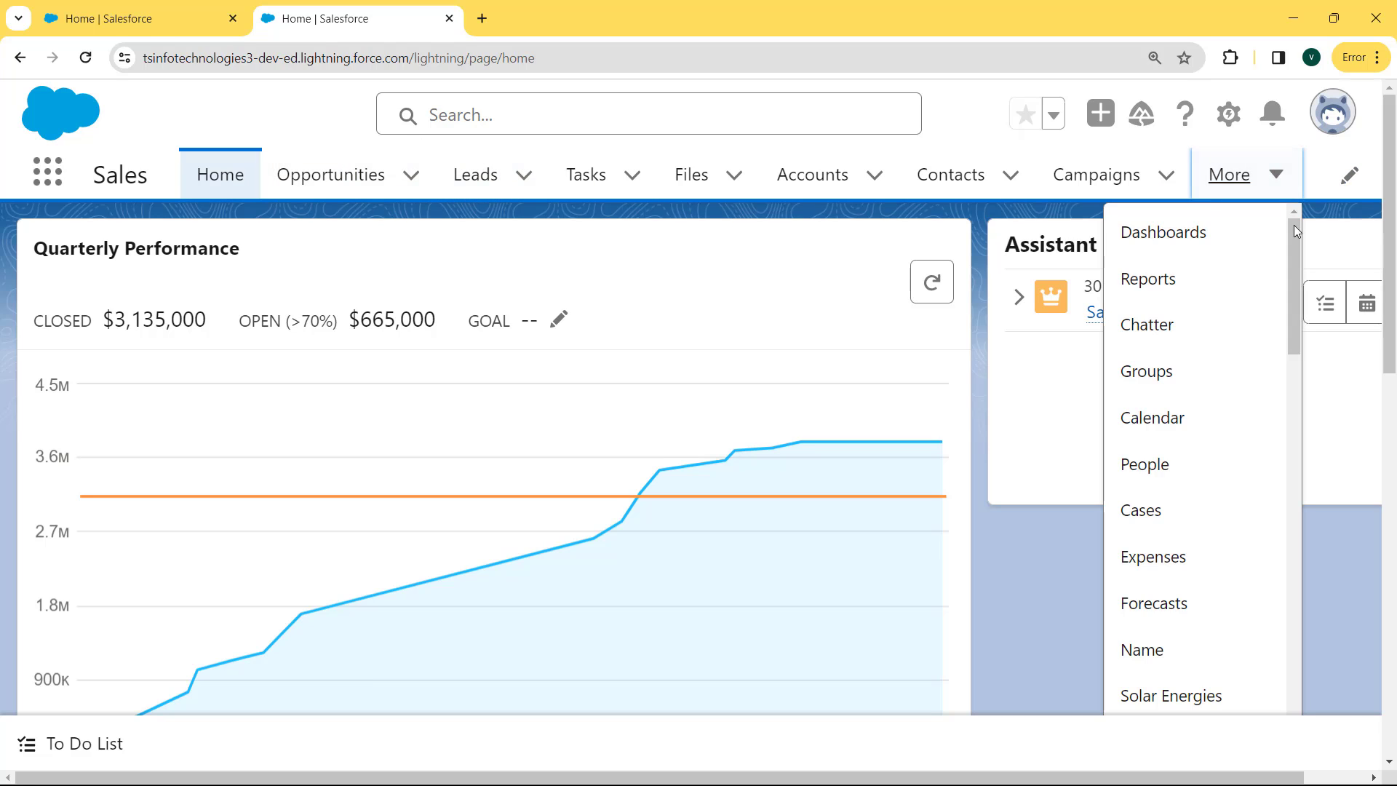
drag(1290, 260, 1281, 573)
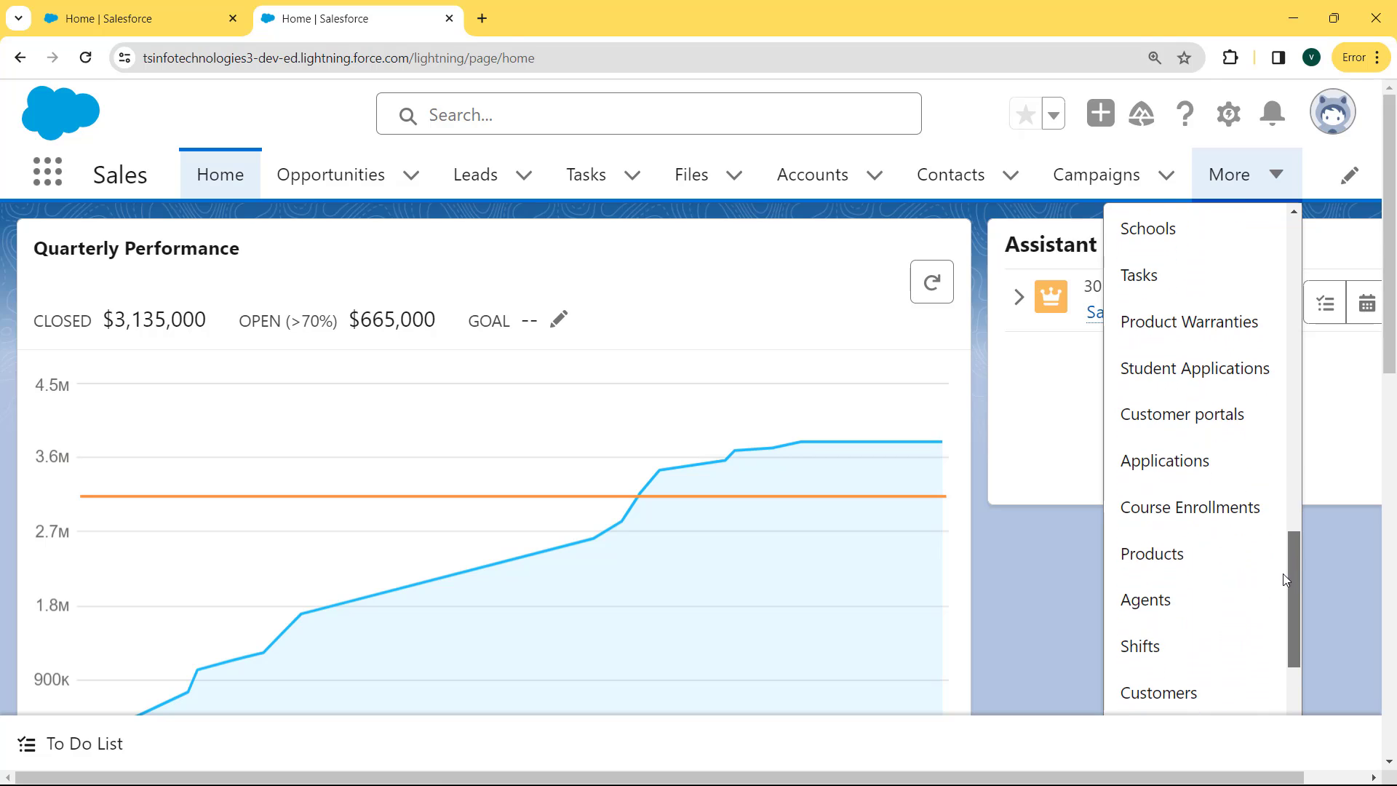
click(1192, 575)
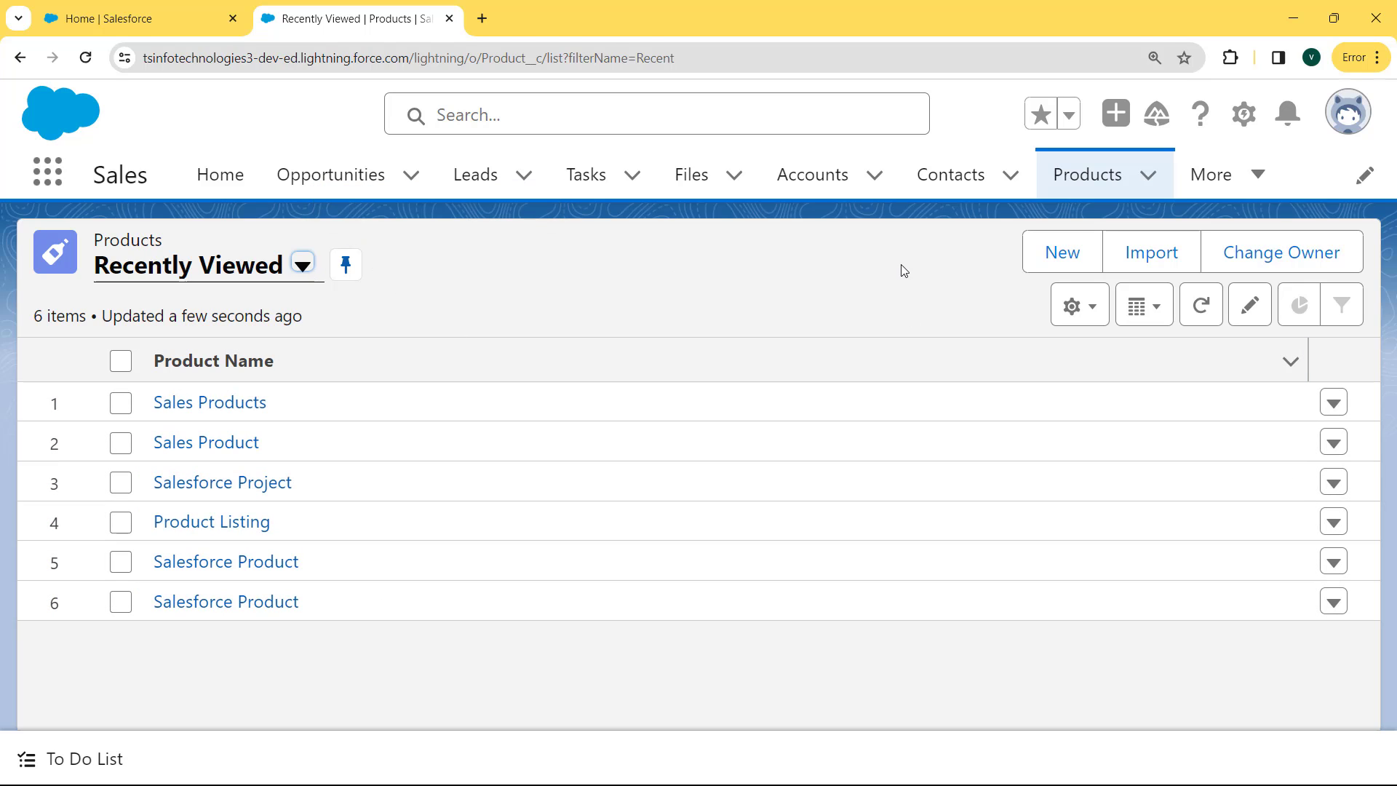
Start a new product named 'Sales Products' with product time 12:15 AM
click(1066, 270)
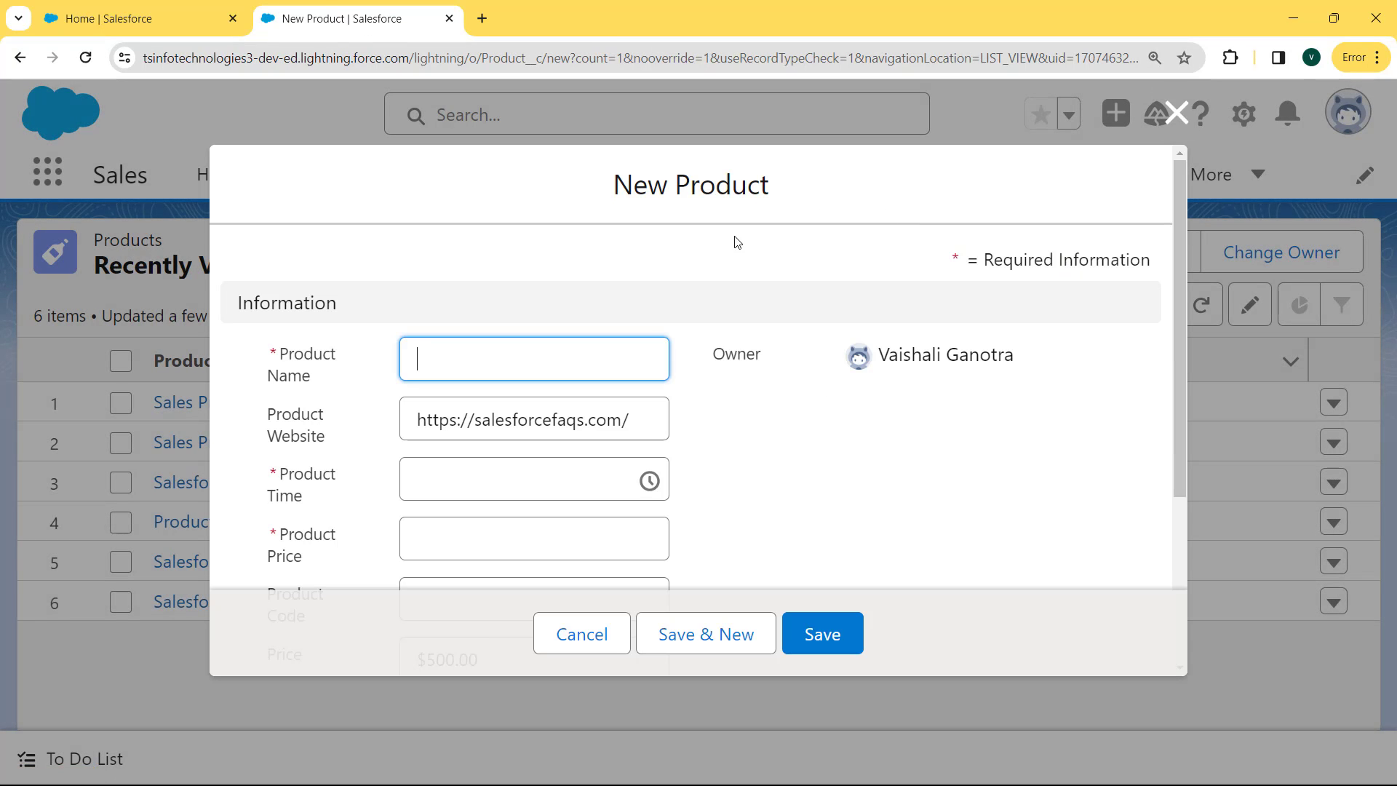
click(561, 364)
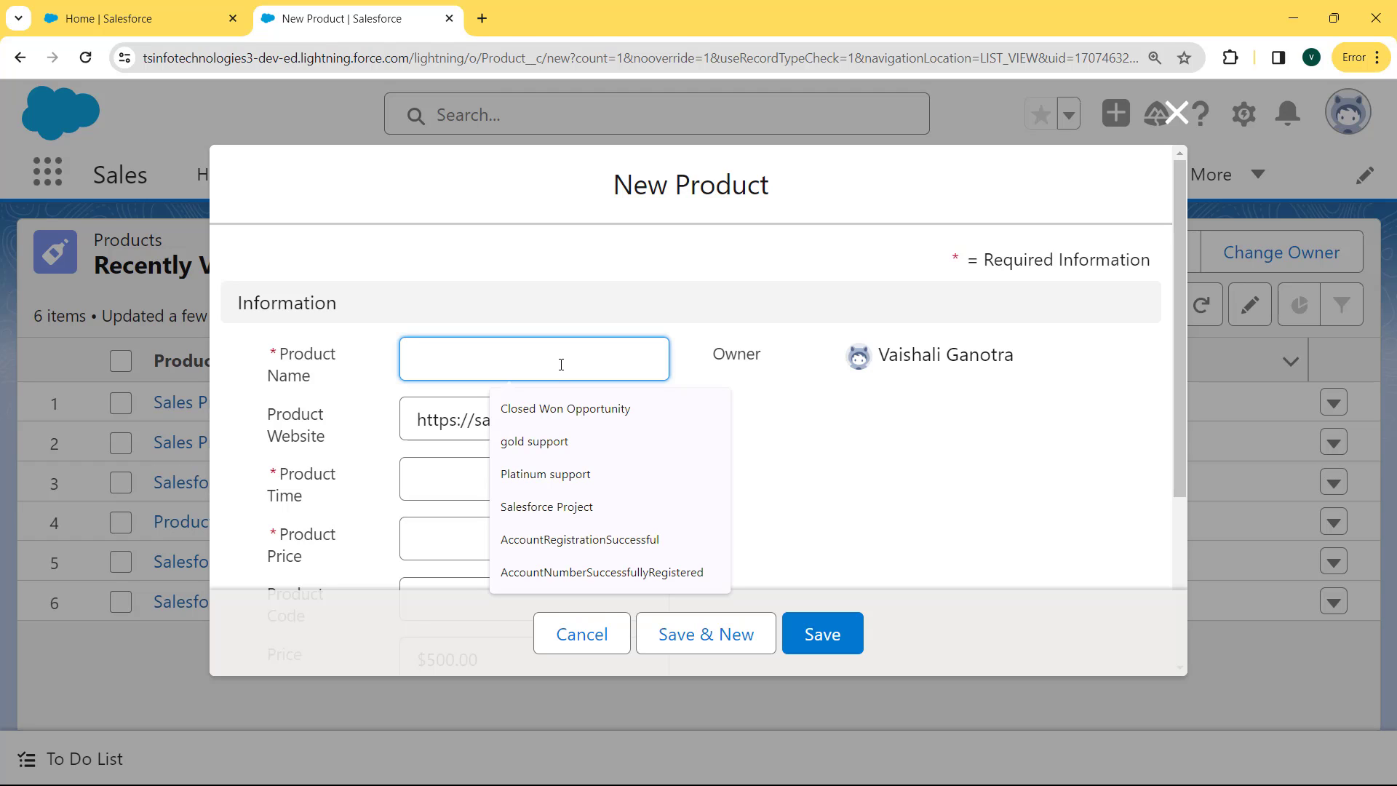
text(Sa)
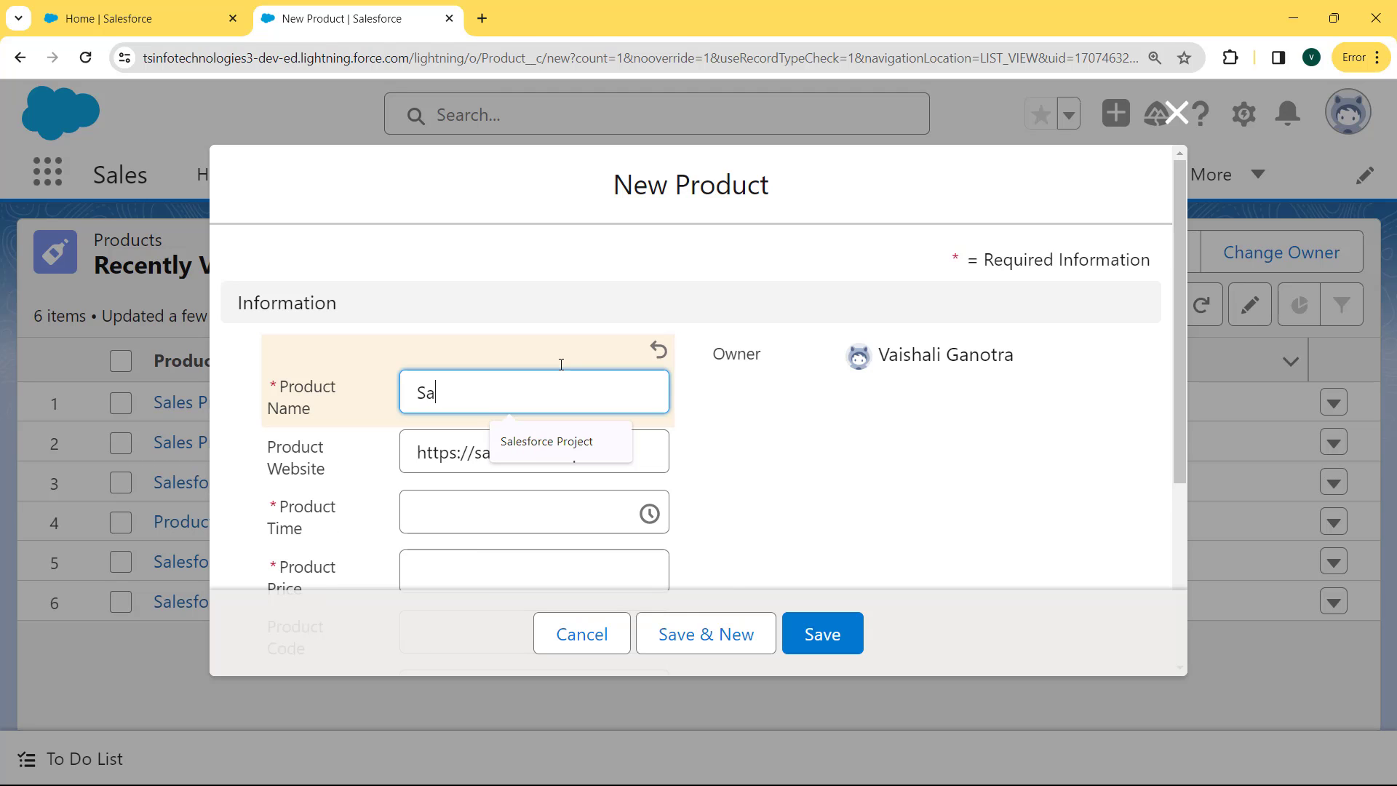
text(les P)
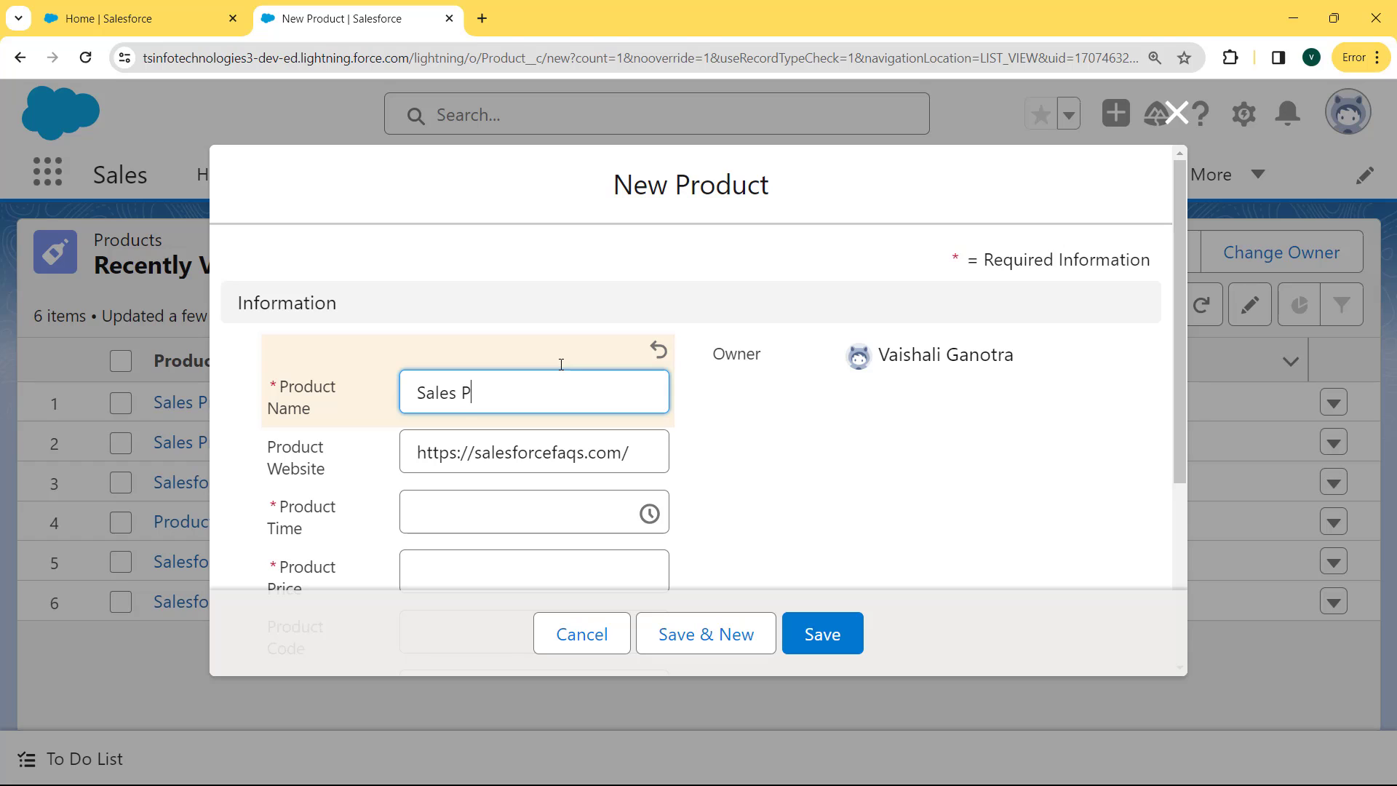
text(roducts)
click(490, 505)
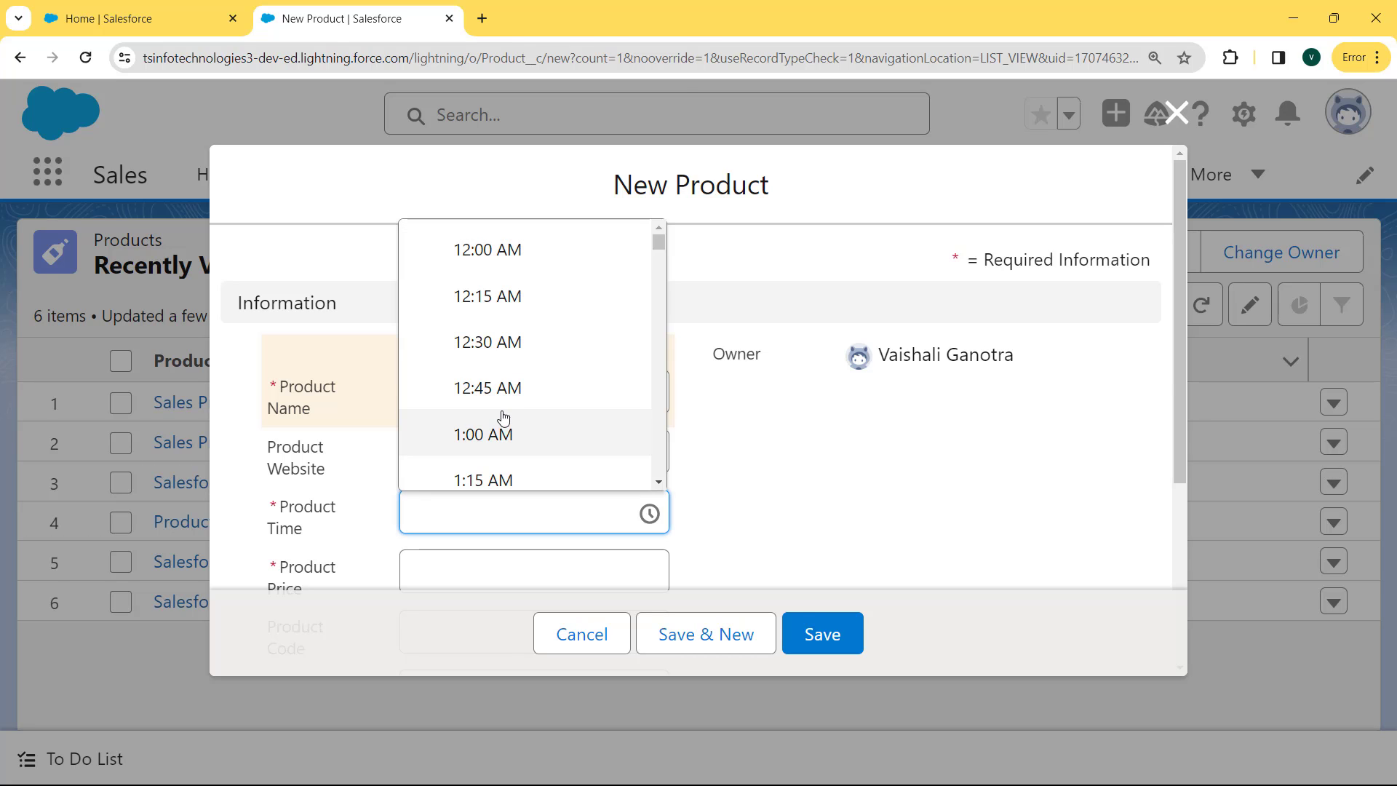
click(531, 321)
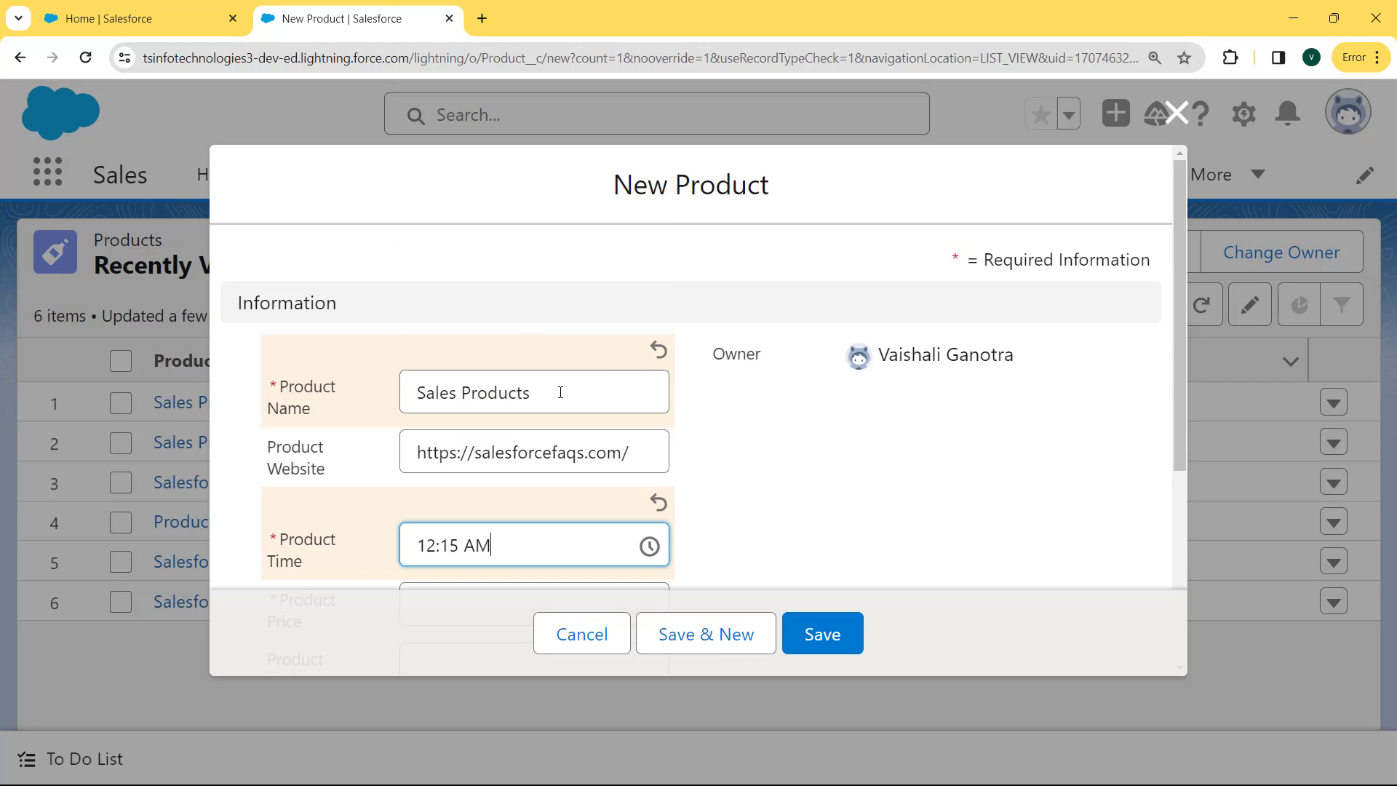
Enter product price 5000 and product code 5362
drag(1176, 343, 1170, 508)
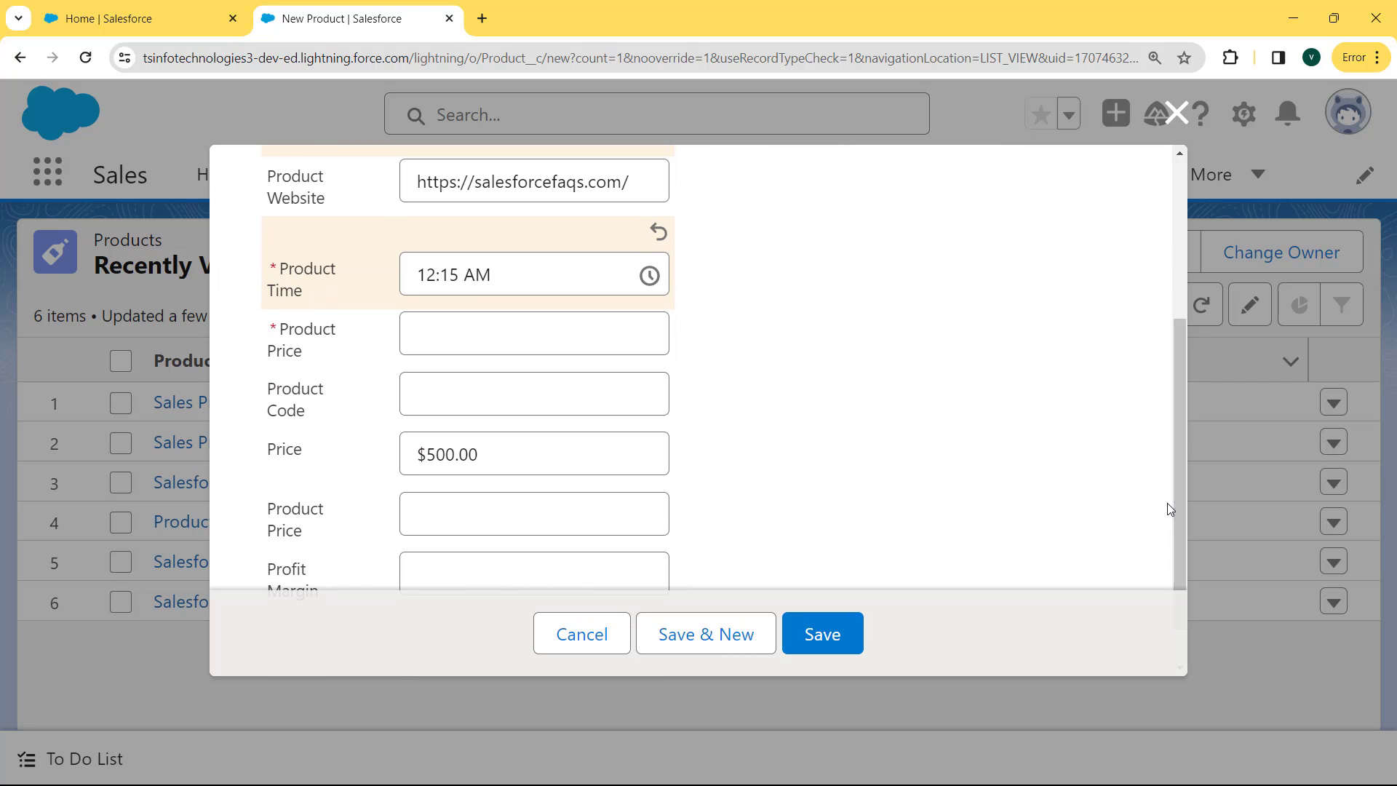
click(486, 327)
text(5000)
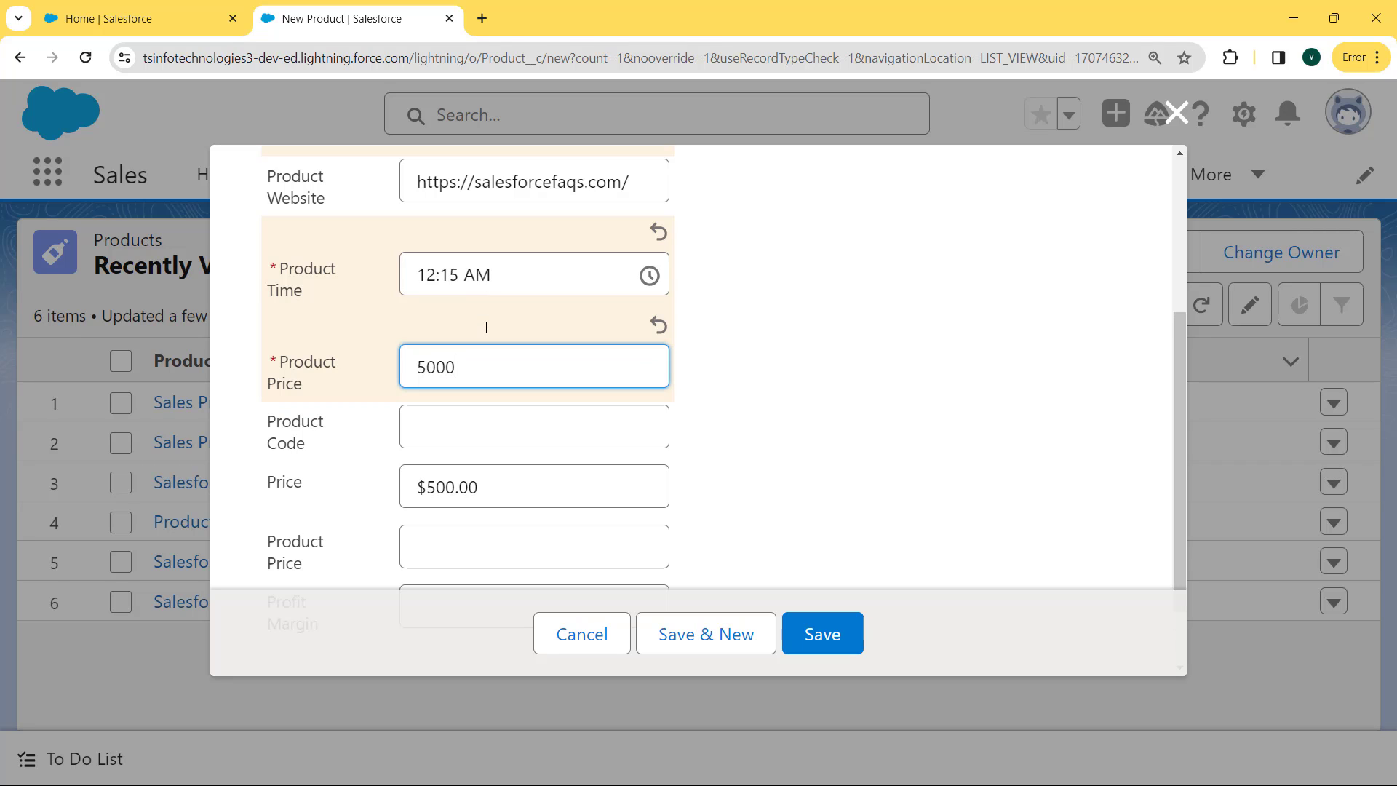
click(474, 427)
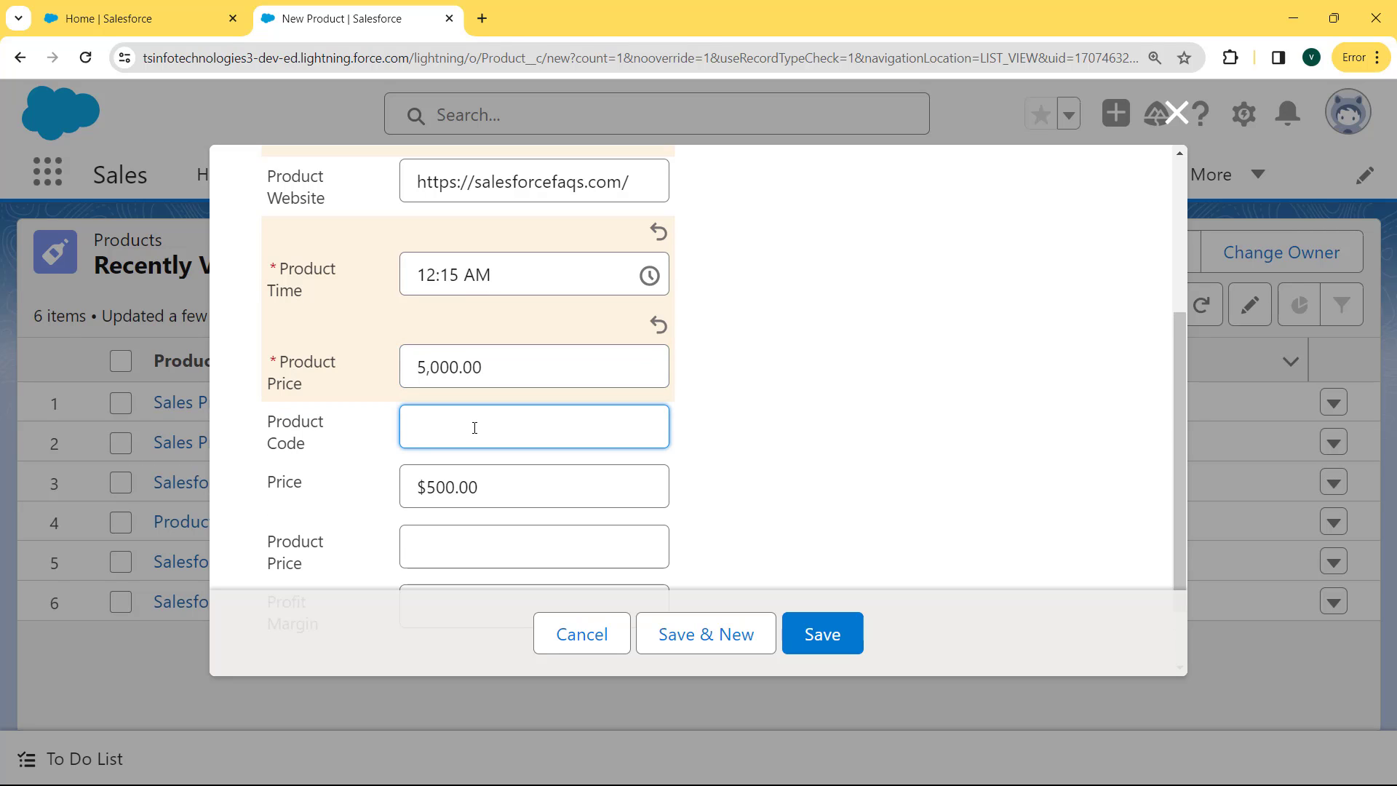
text(5362)
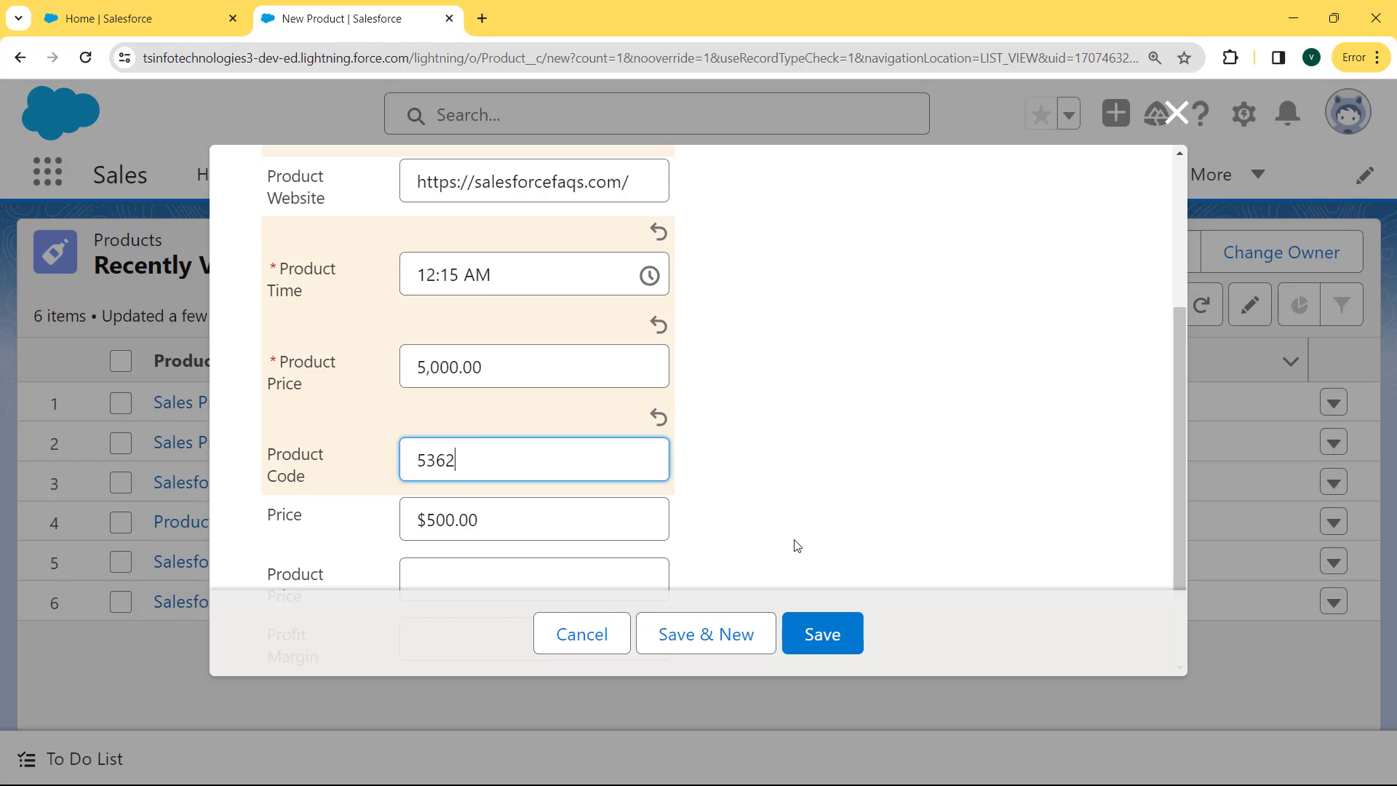
Fill in the Profit Margin as 84.2, correcting the mistyped 84-2
drag(1179, 442, 1180, 535)
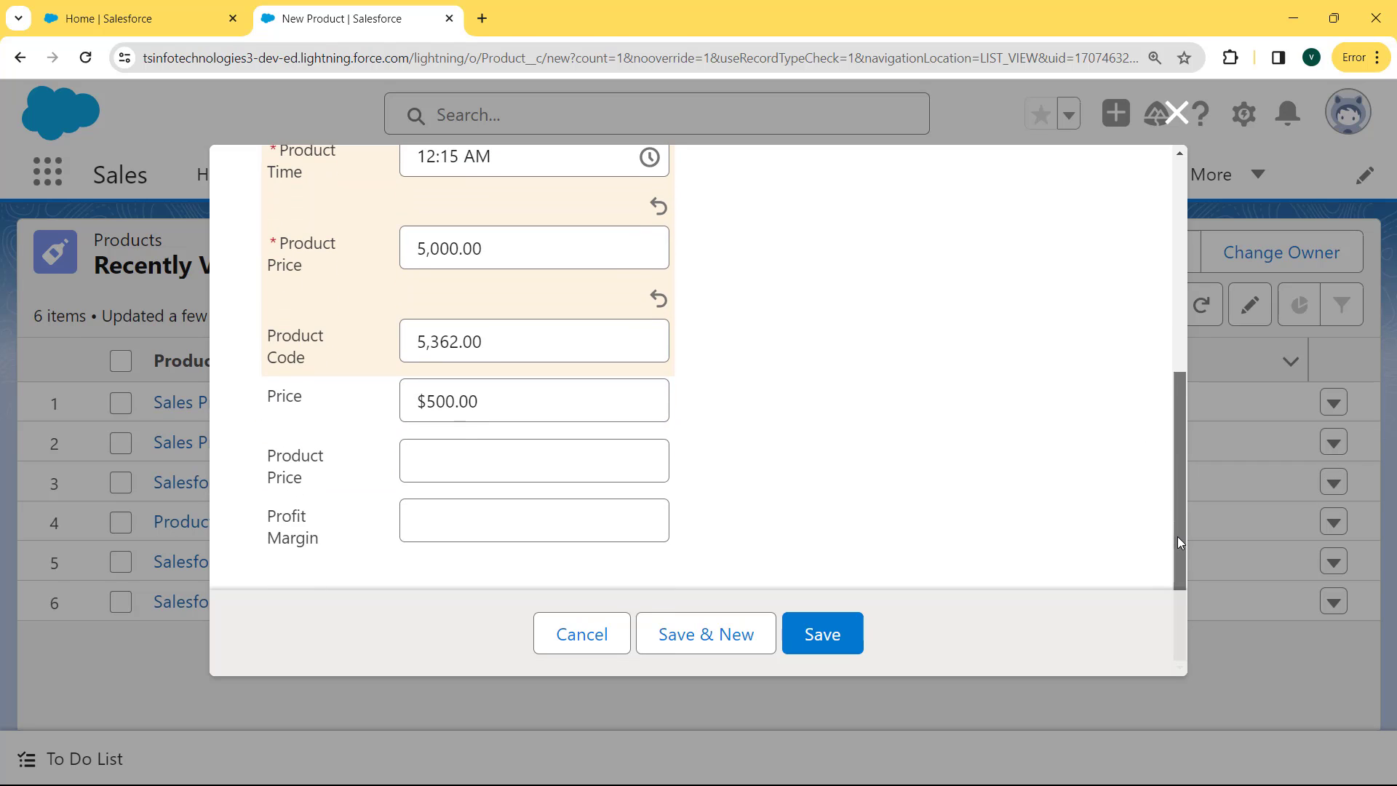
click(337, 540)
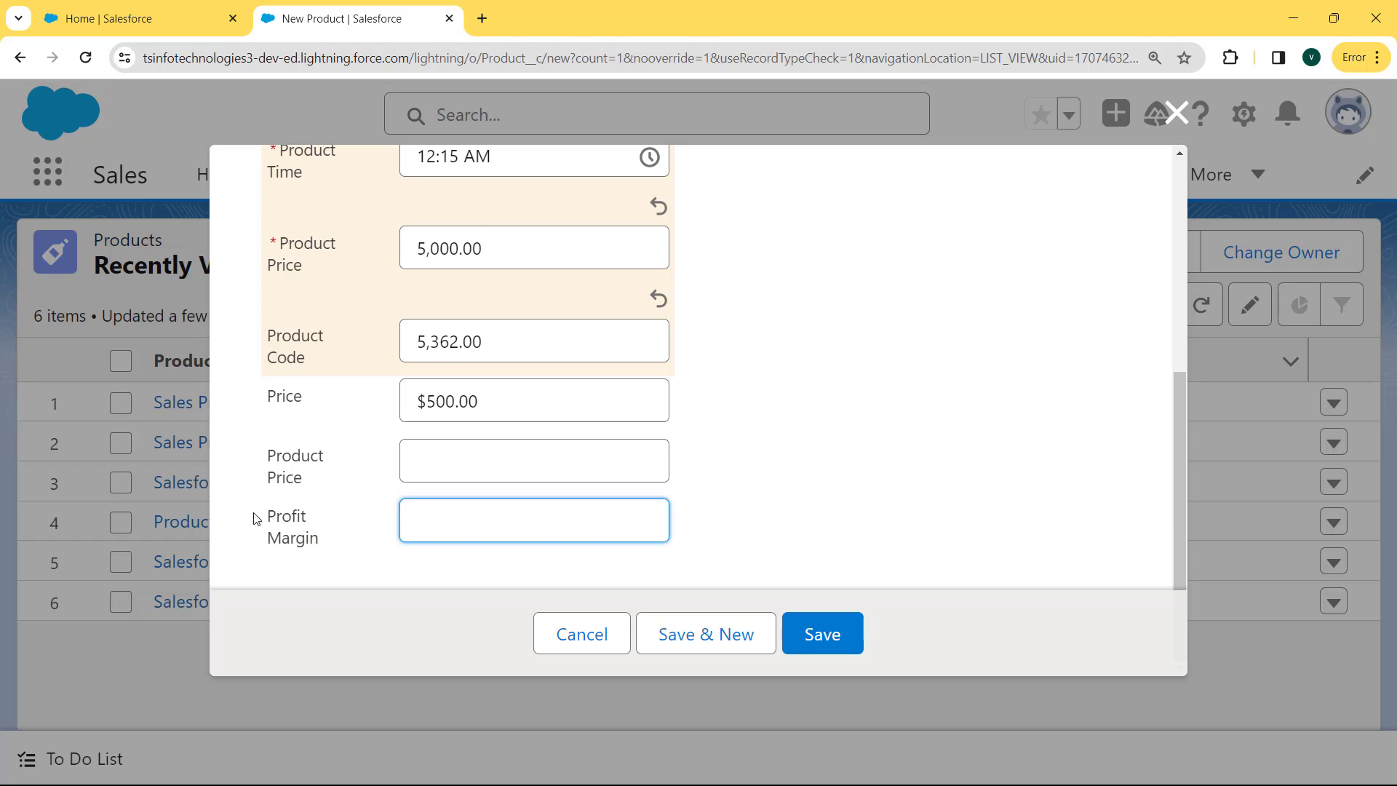
click(259, 518)
click(498, 517)
click(393, 32)
click(473, 523)
text(84-)
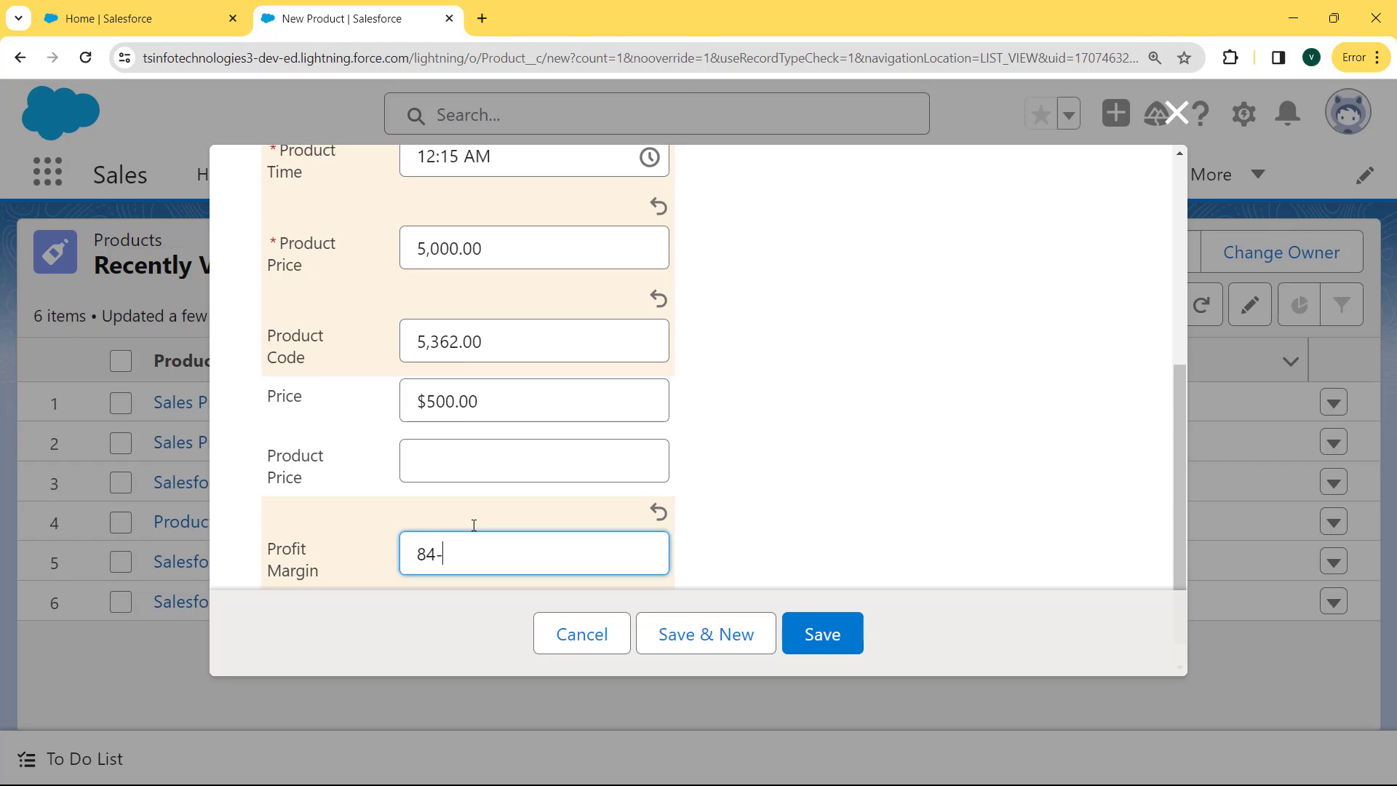
text(2)
click(498, 551)
text(84.2)
click(858, 489)
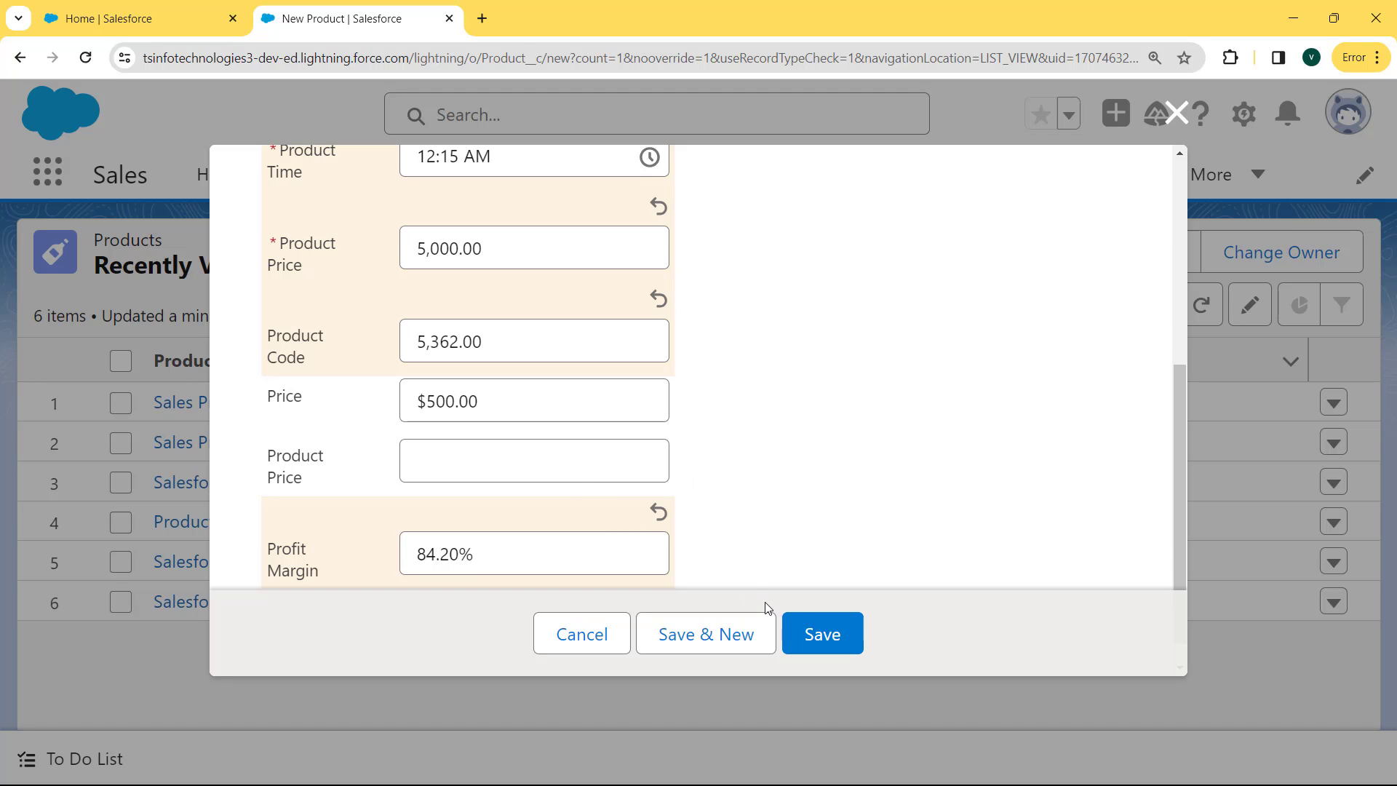
Save Sales Products and verify the Profit Margin reads 84.20% in Details
click(828, 647)
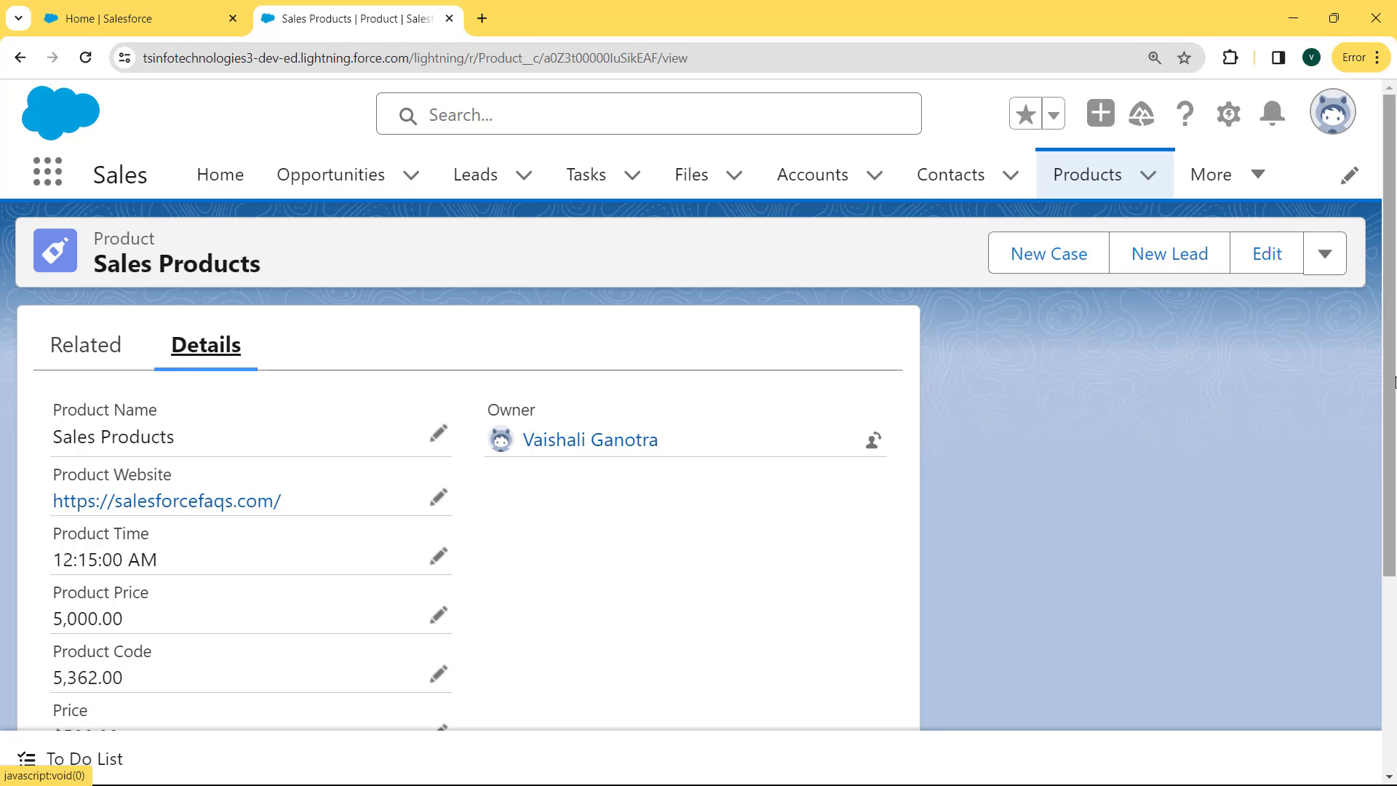
drag(1392, 376, 1393, 528)
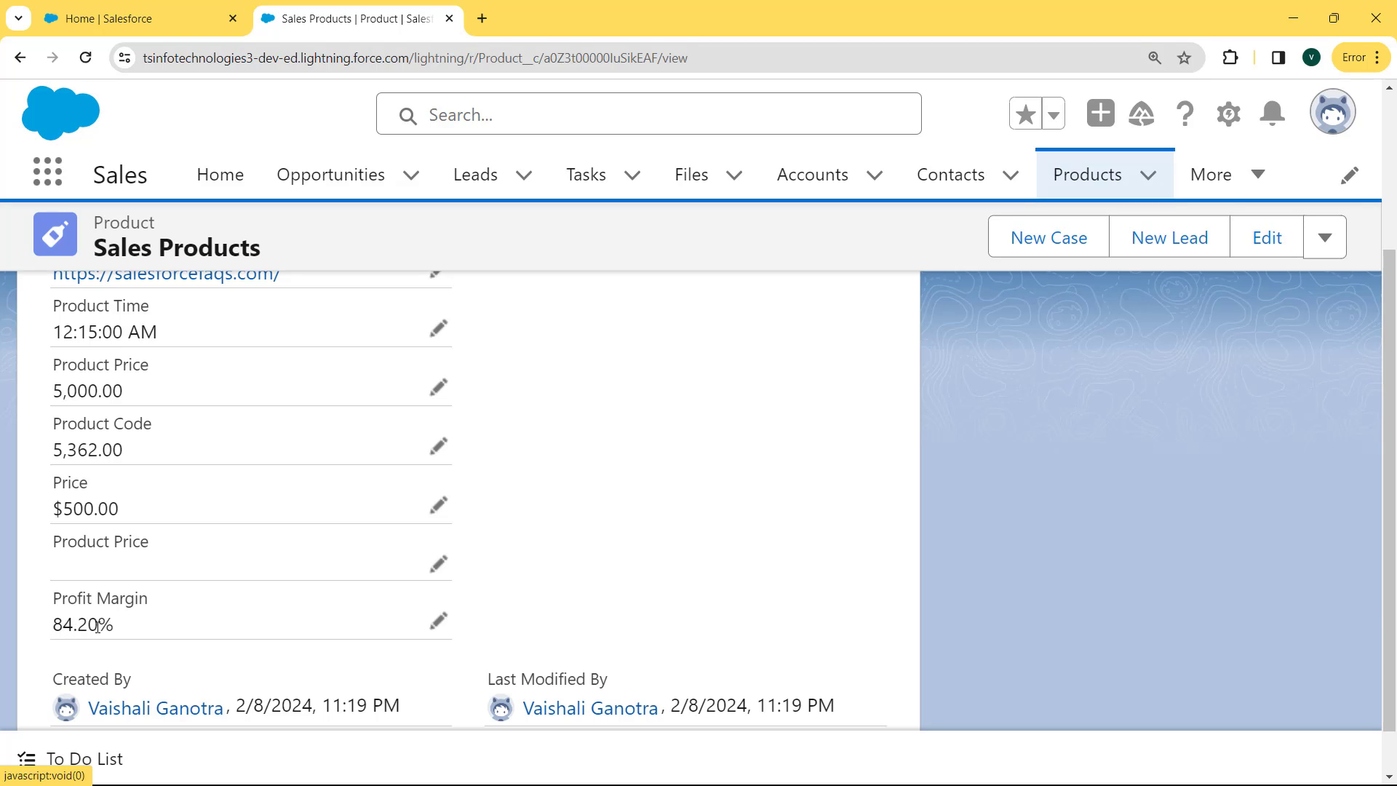
drag(97, 626, 80, 627)
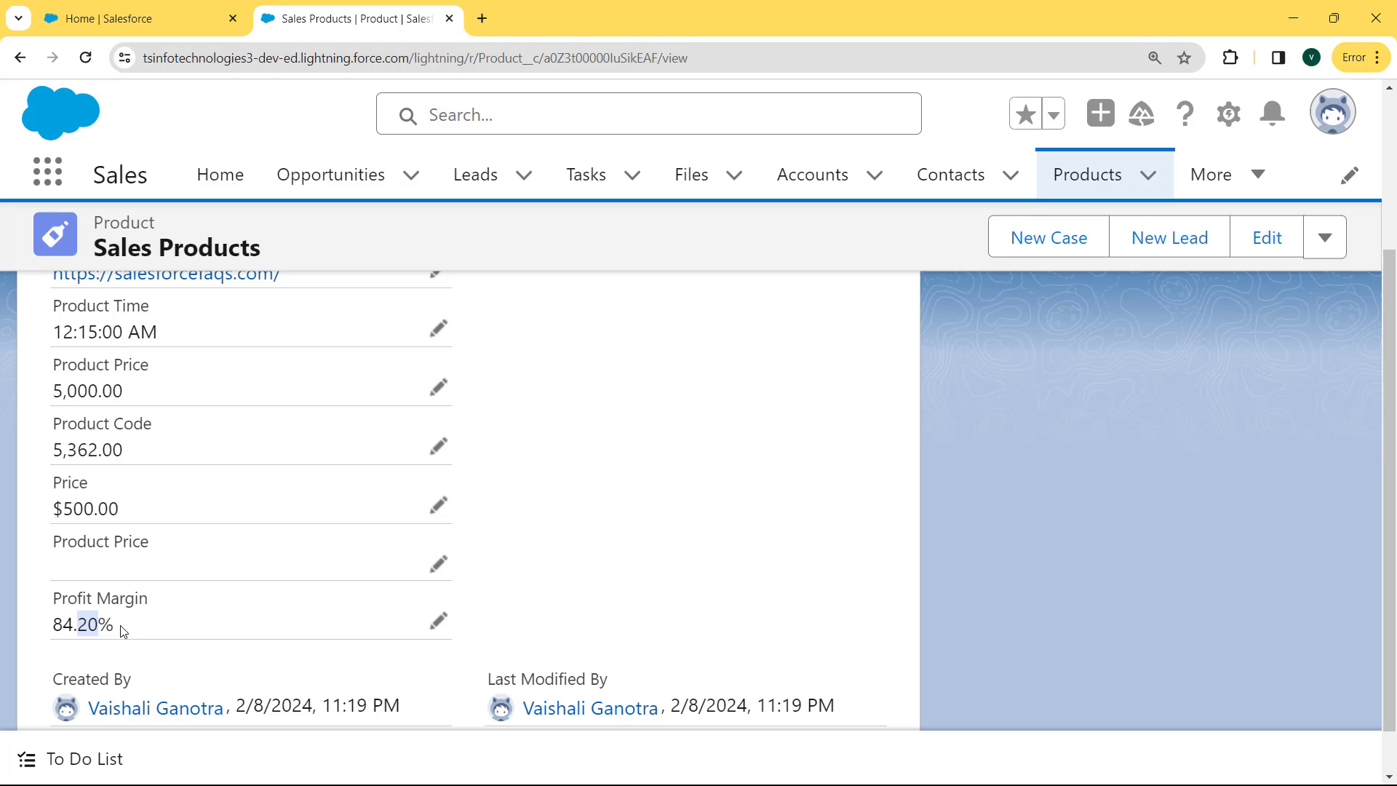
drag(123, 630, 97, 626)
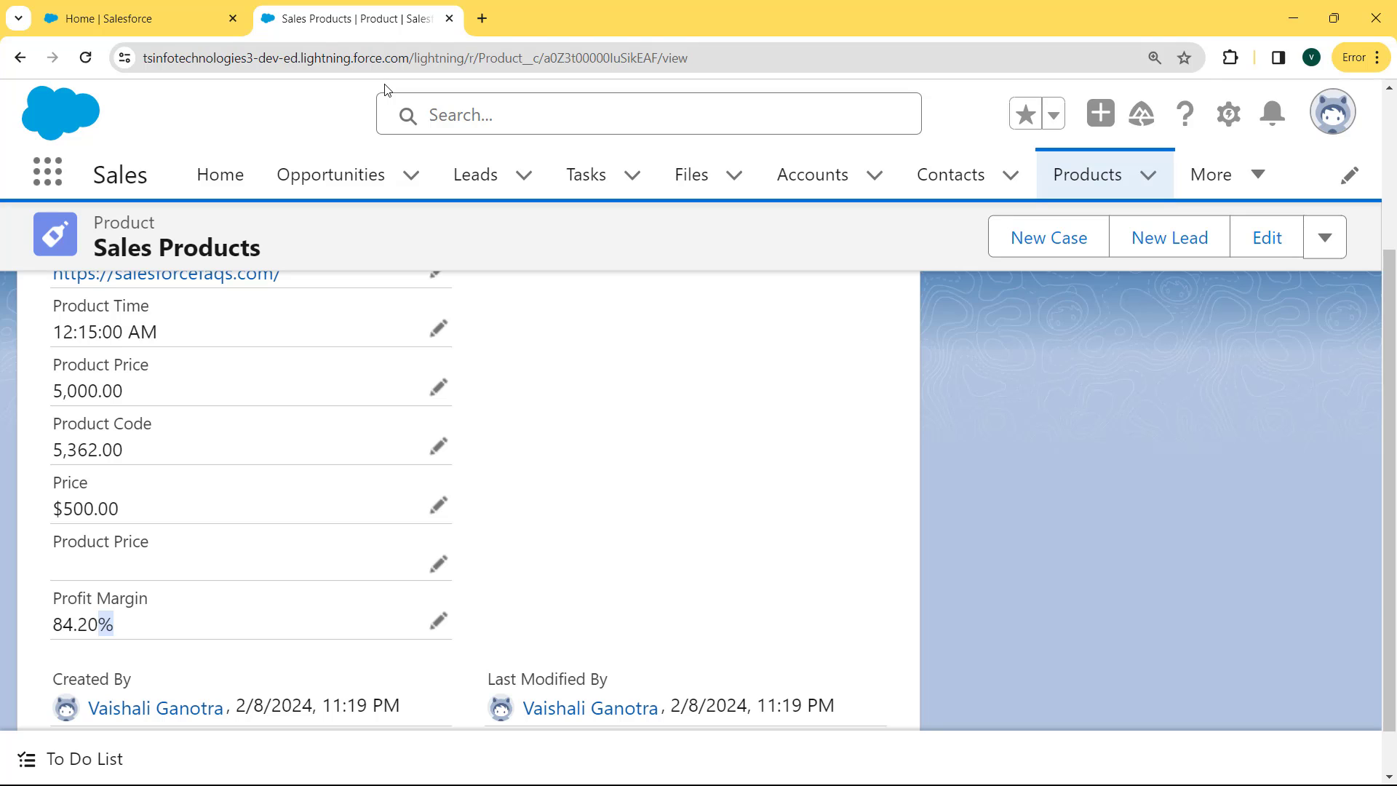
Switch to Salesforce Classic and go to Setup from the user menu
click(1342, 117)
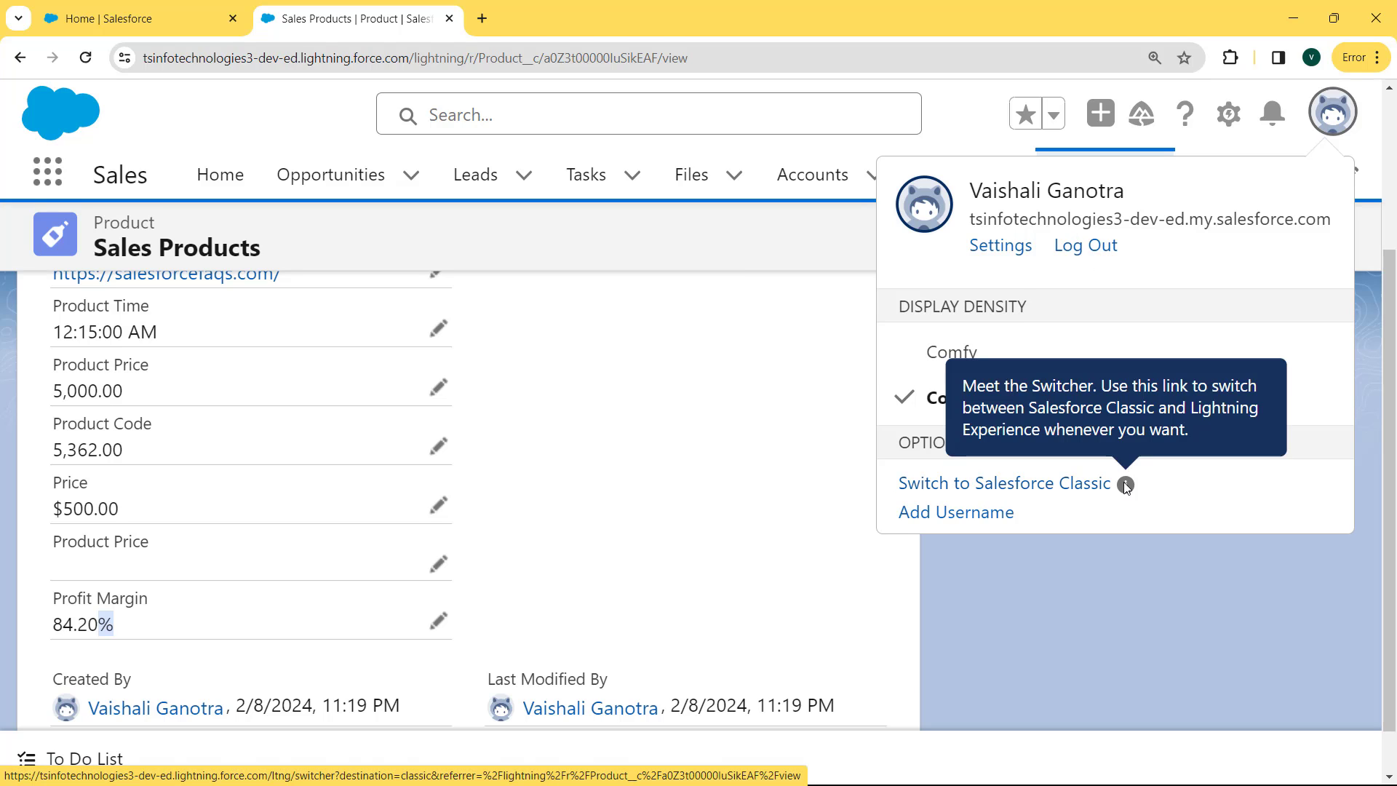
click(935, 483)
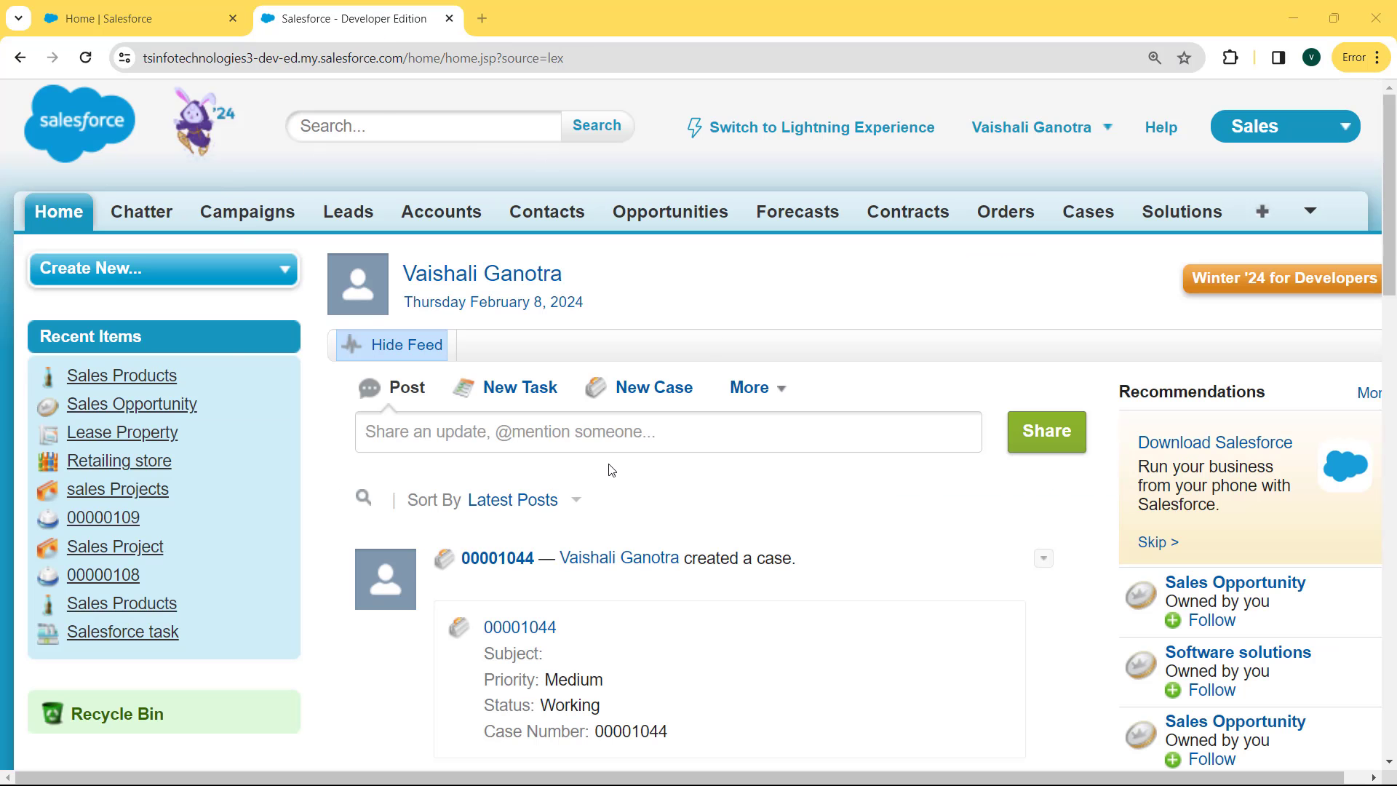
click(1105, 129)
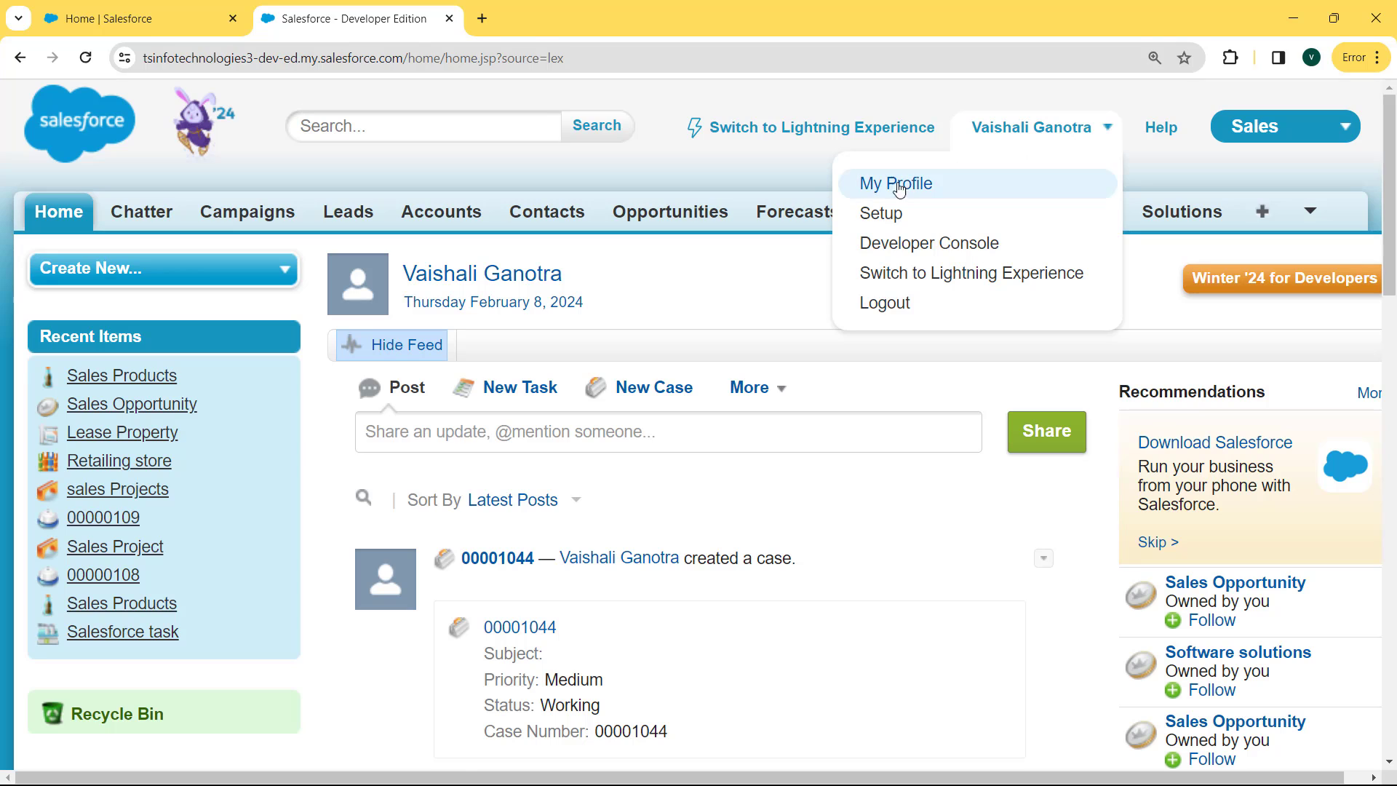
click(881, 215)
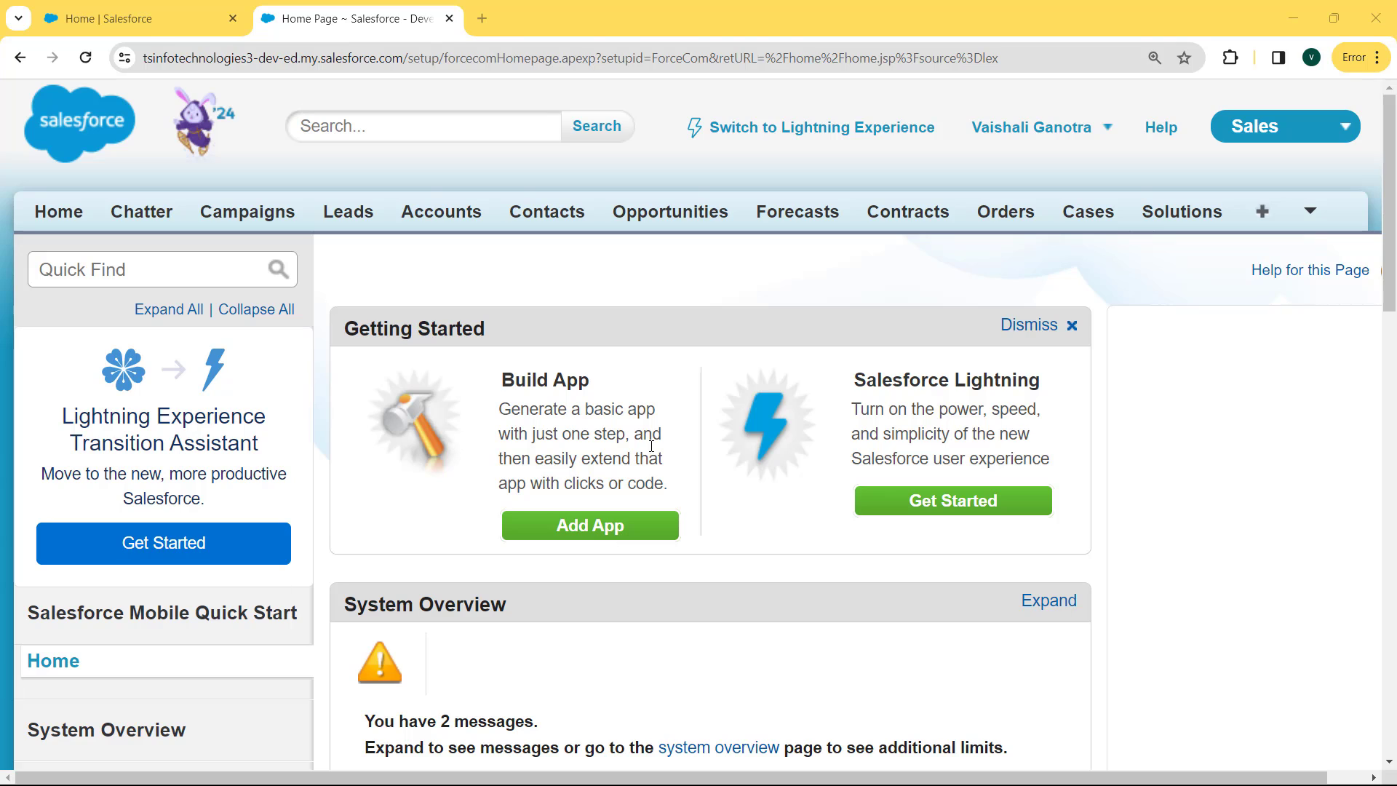
Search Setup for 'object' and open Create > Objects
click(173, 274)
text(o)
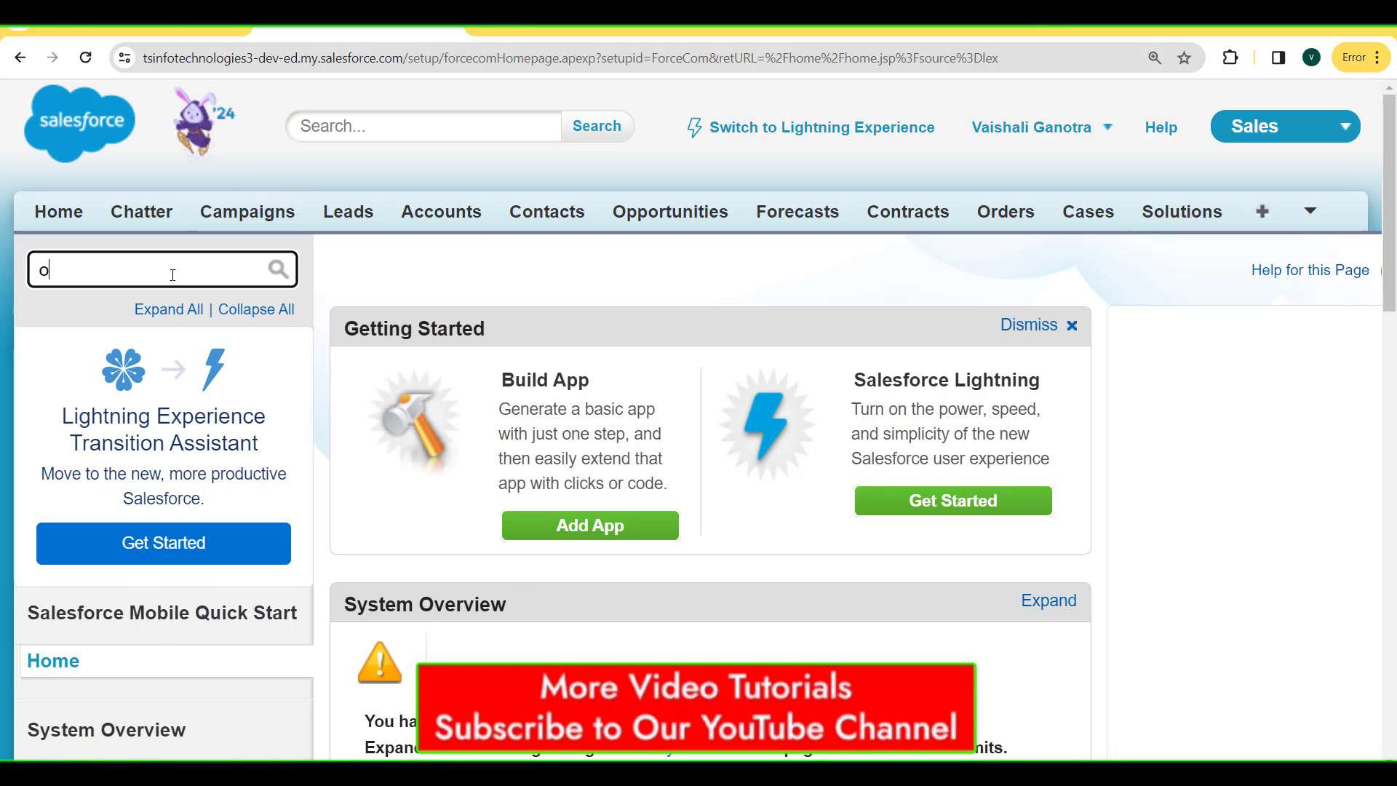
text(bject)
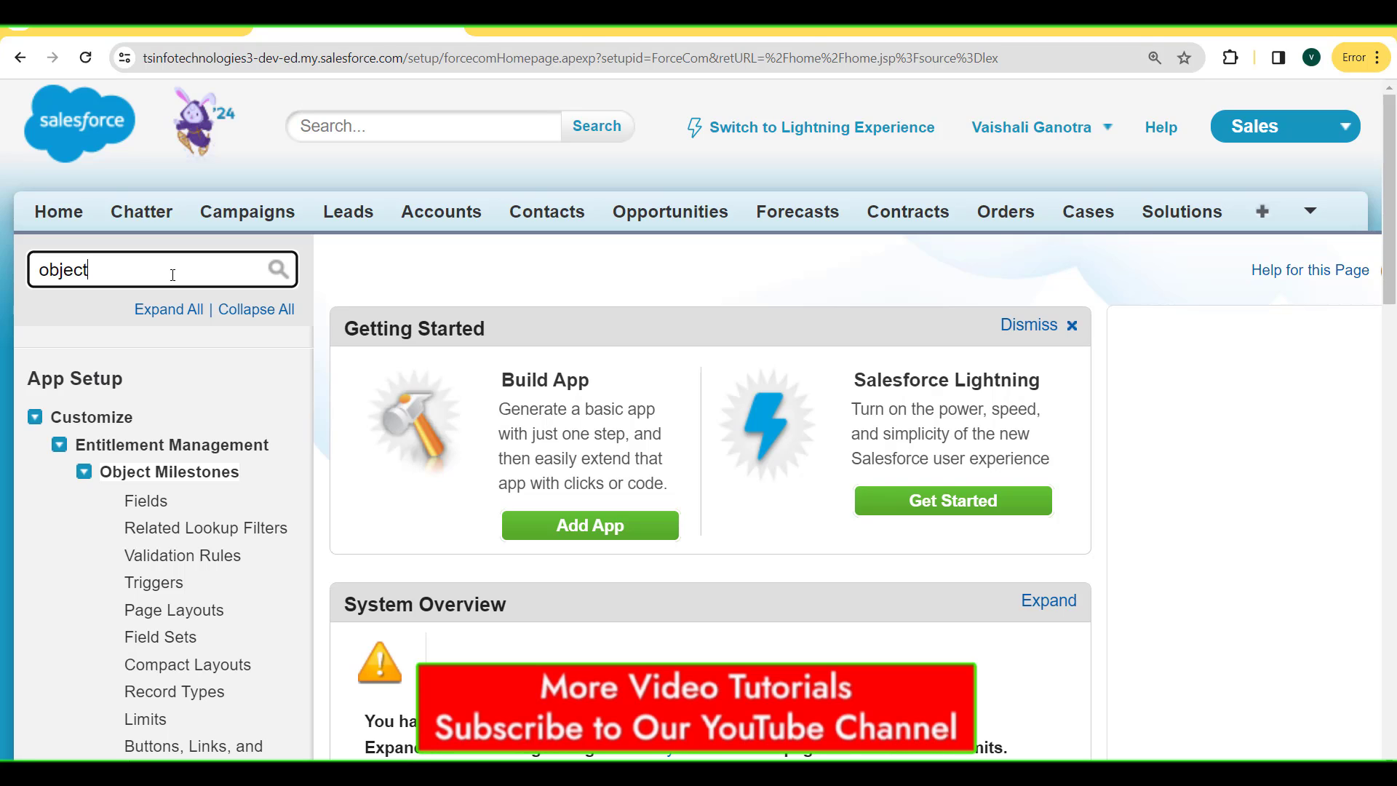
click(34, 419)
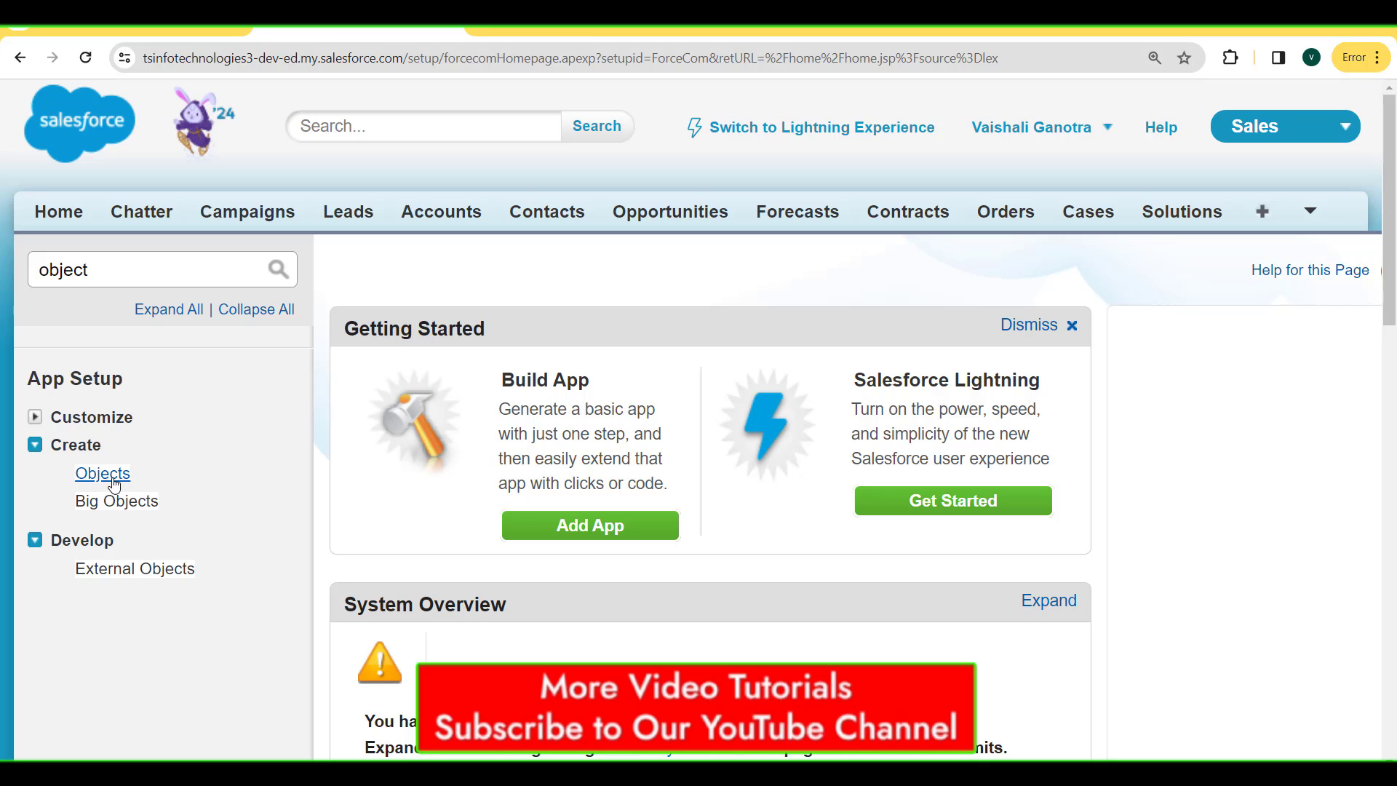
click(102, 474)
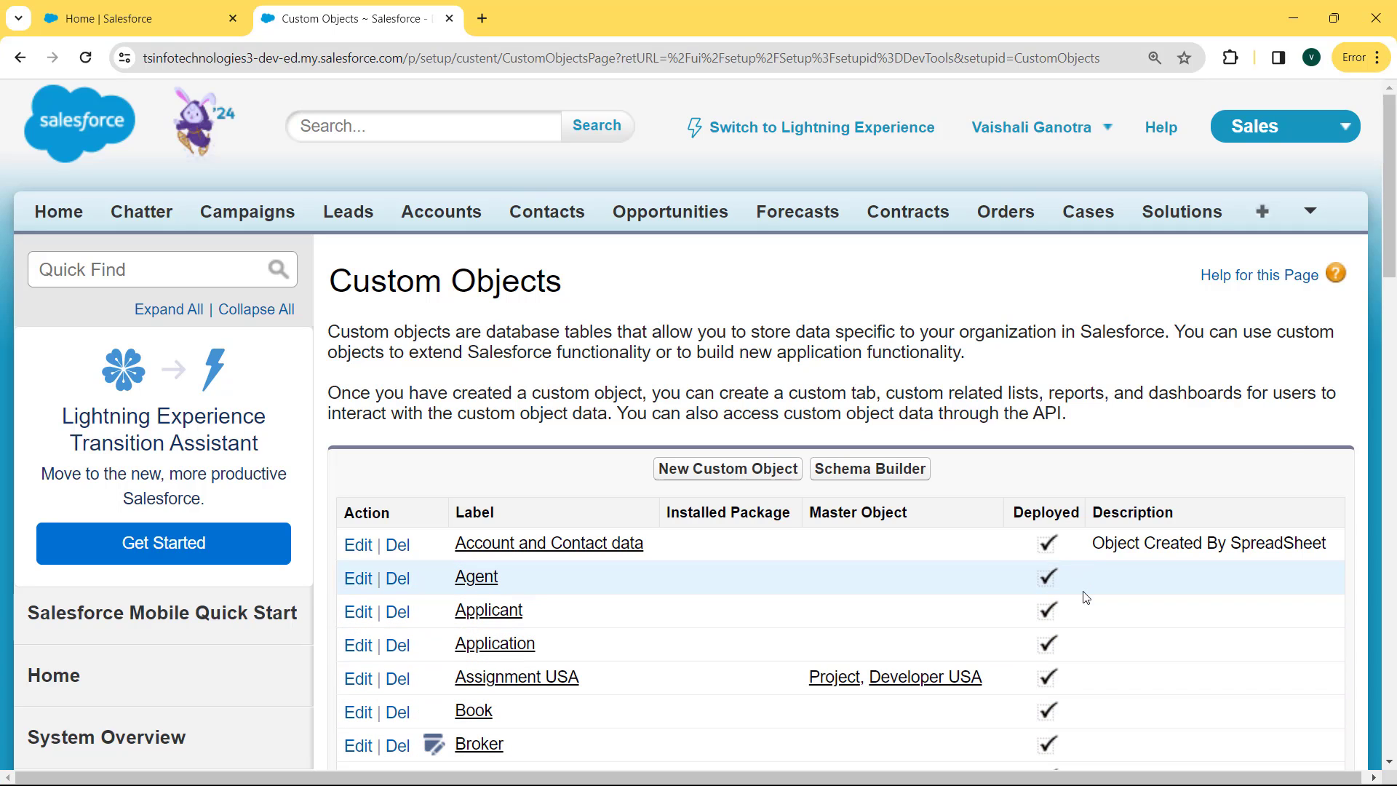
Open the Project custom object and scroll to its Custom Fields & Relationships list
drag(1387, 240, 1394, 424)
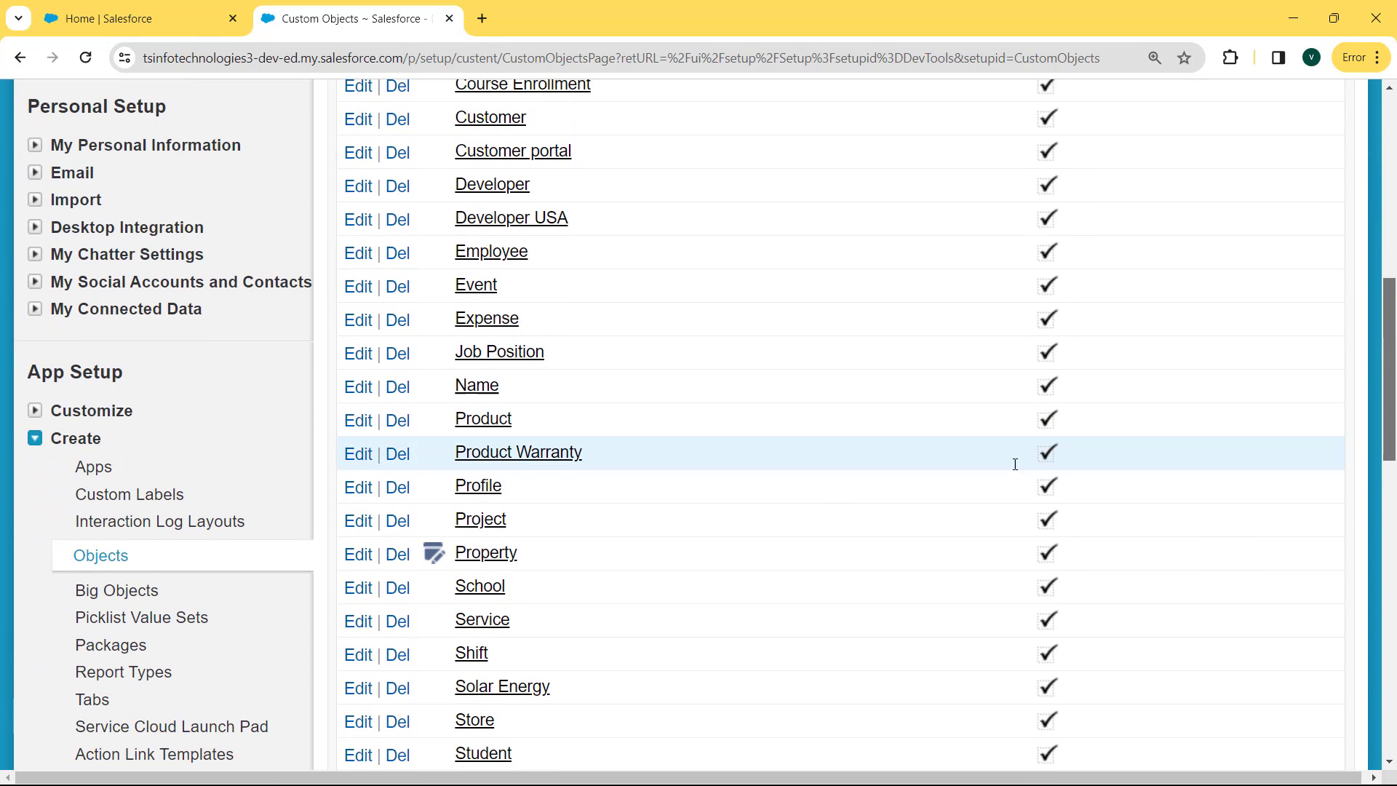
click(474, 527)
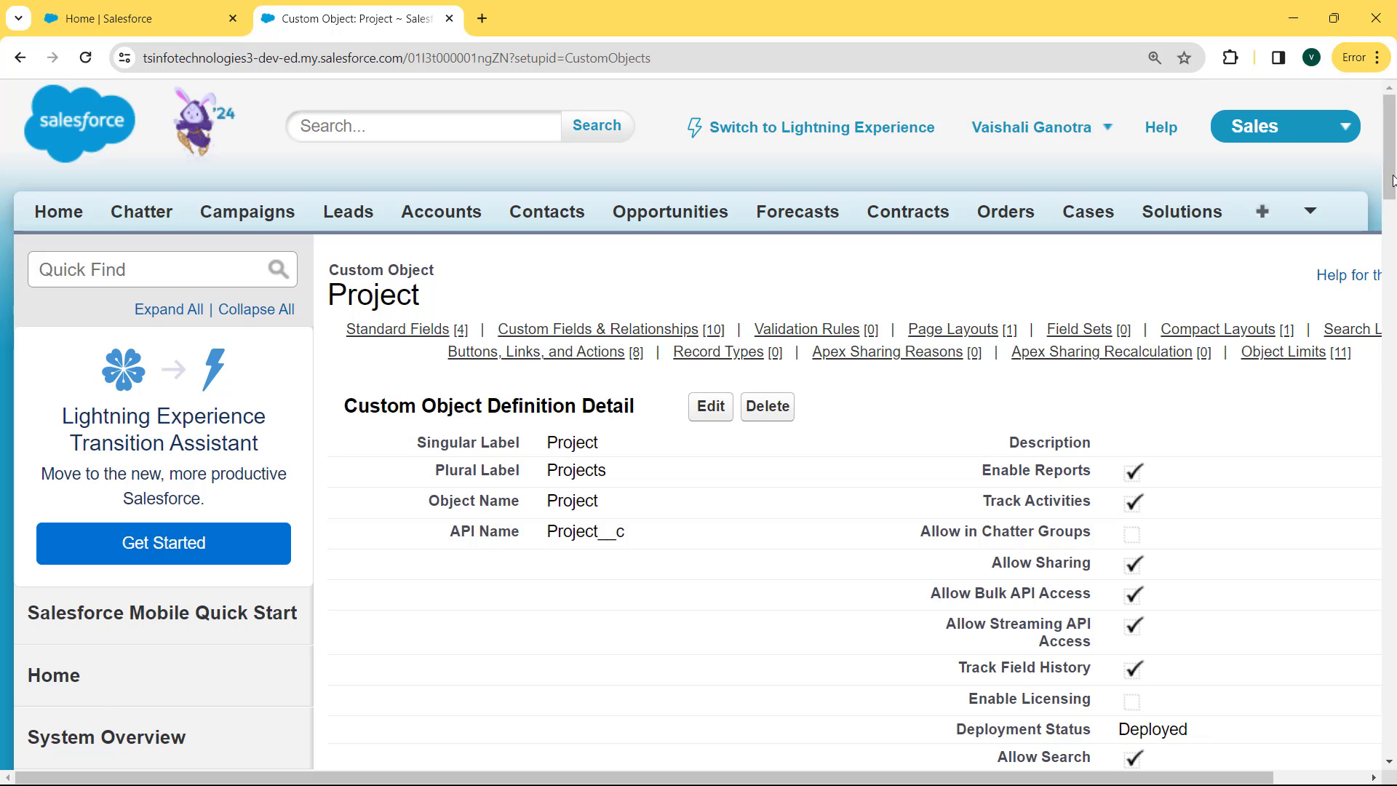
drag(1391, 180, 1391, 323)
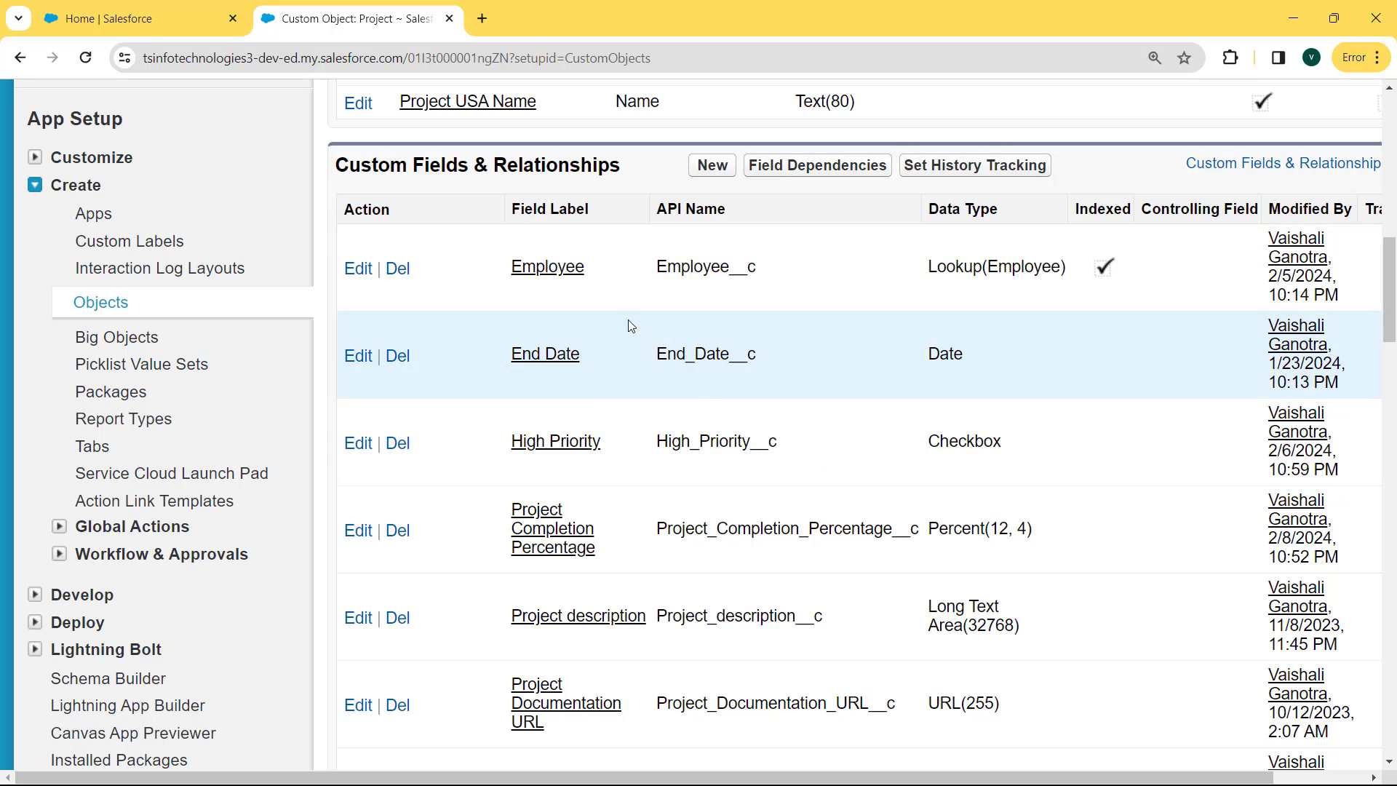
Begin a new Project custom field of type Percent and advance to the details step
click(699, 175)
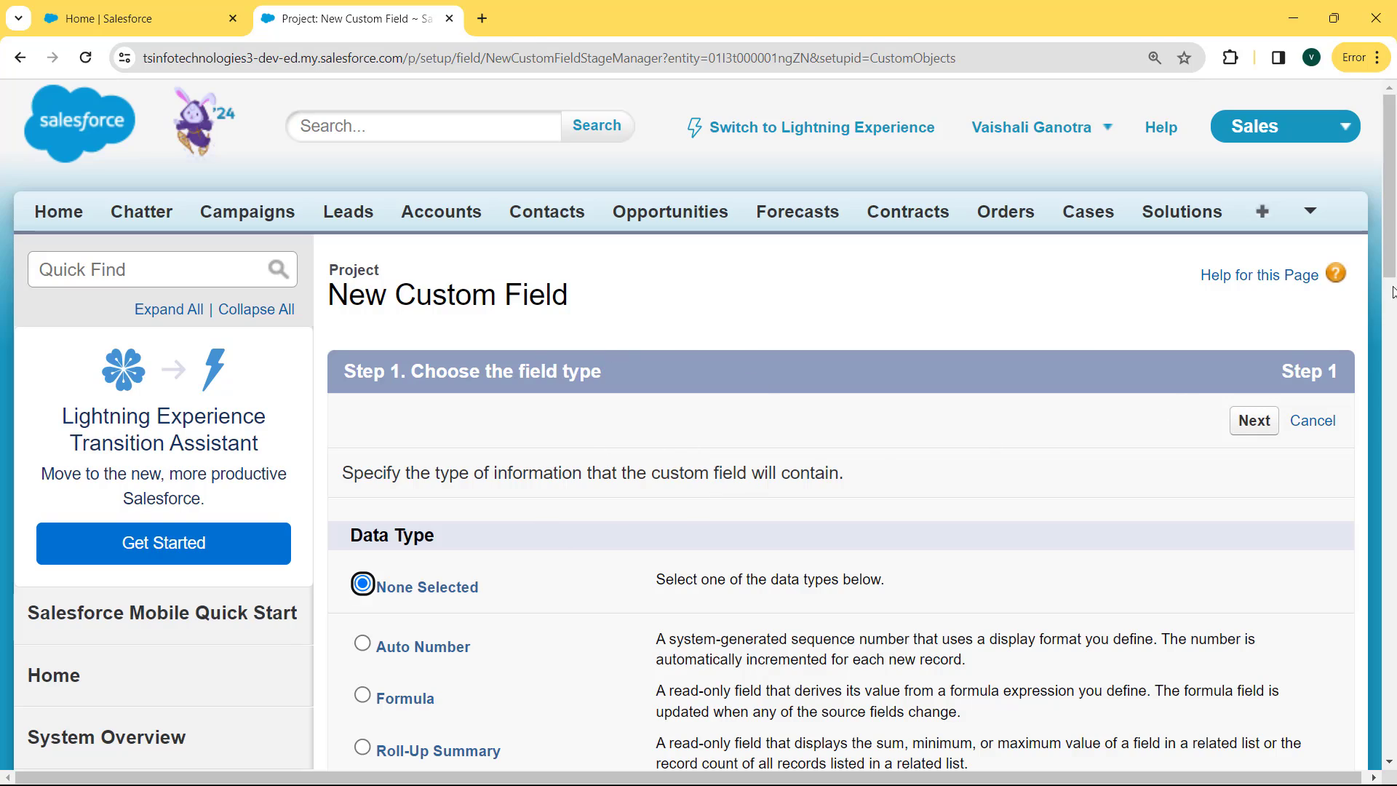
drag(1393, 256, 1386, 560)
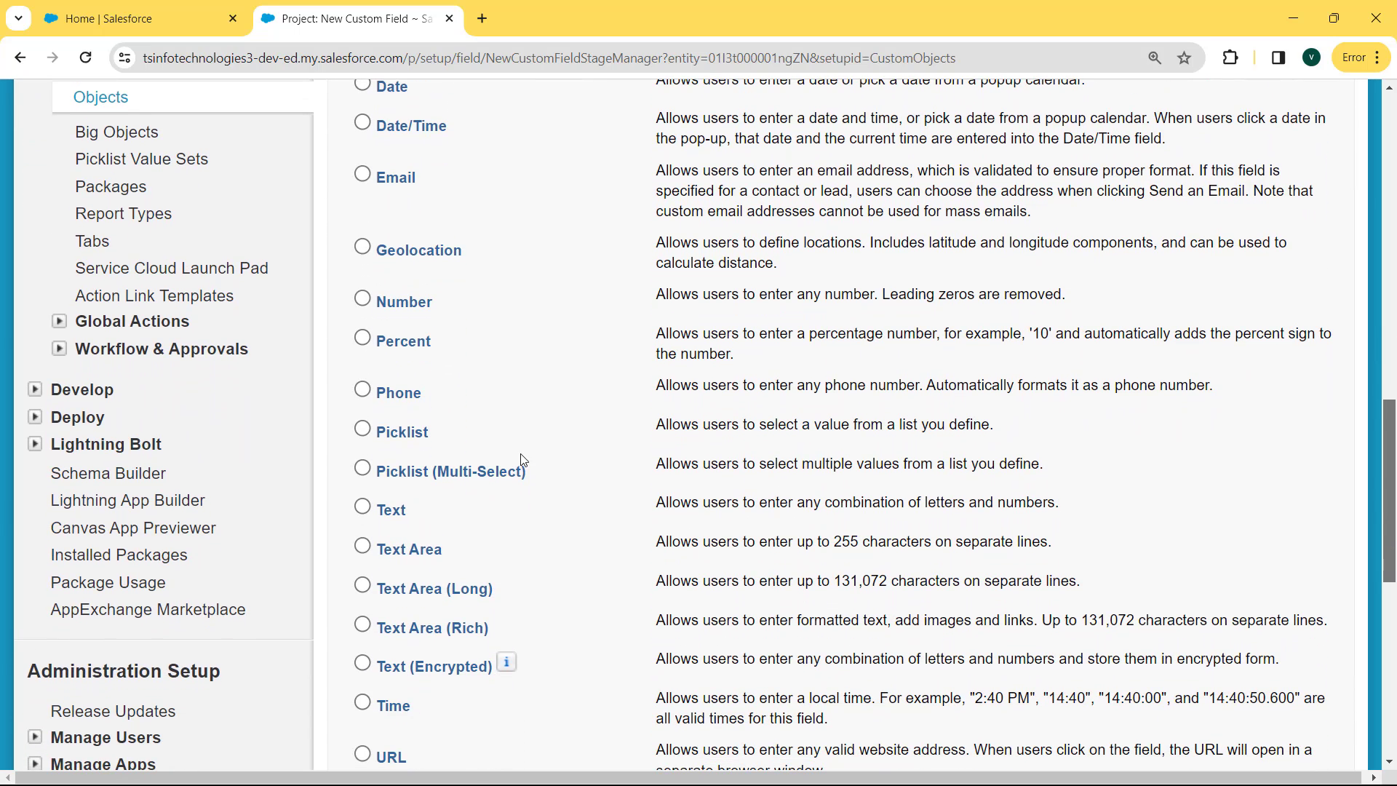
click(362, 338)
drag(1391, 471, 1392, 535)
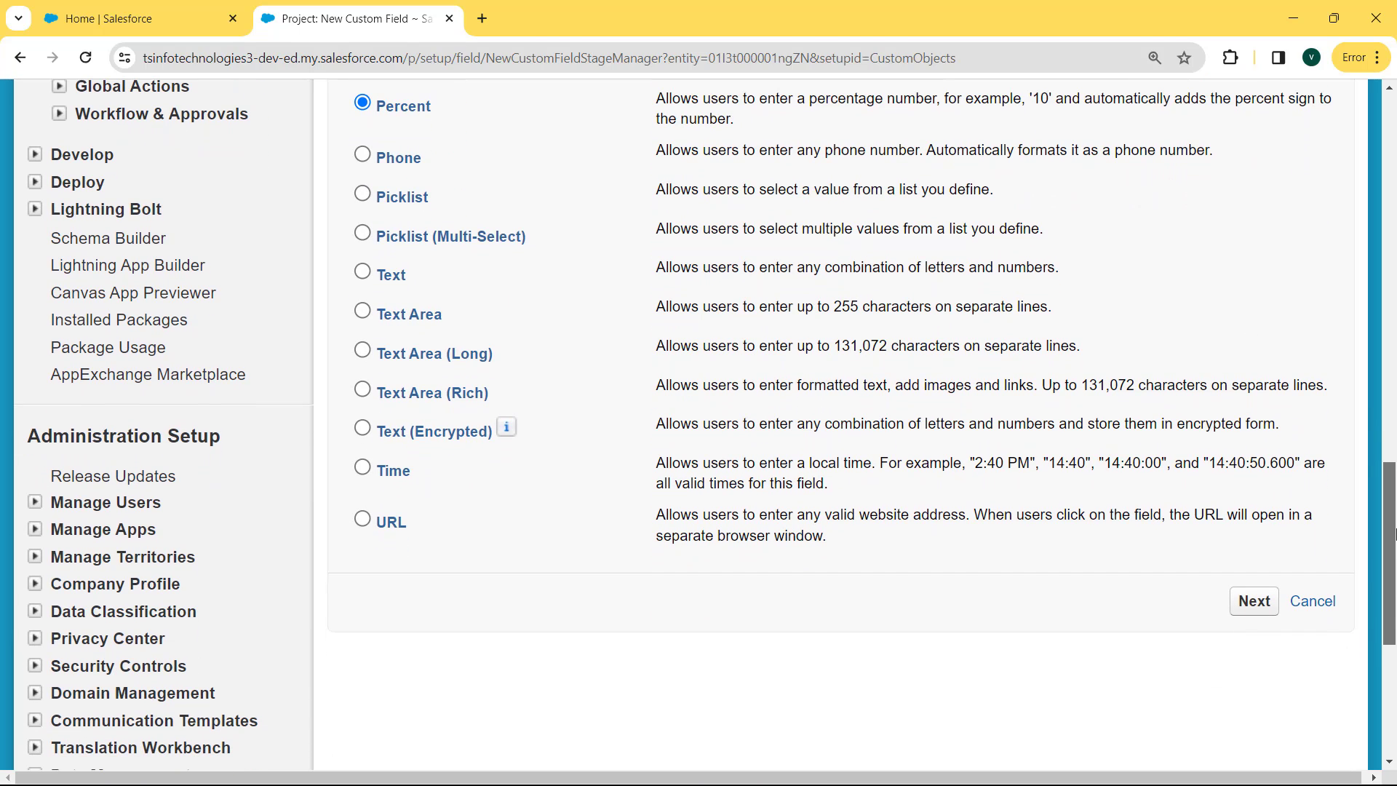
click(1249, 610)
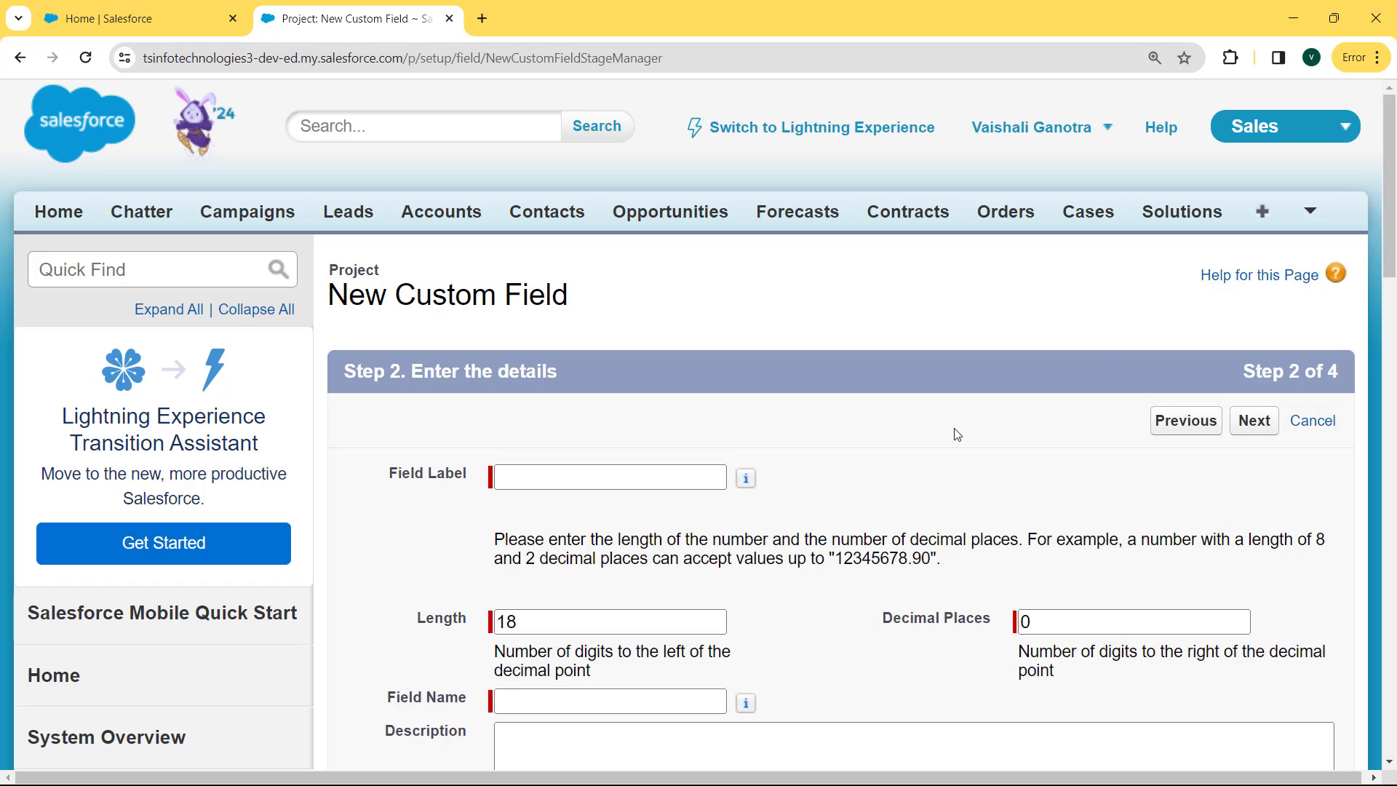
Label the field 'Project Completion' with length 5 and 2 decimal places
click(646, 480)
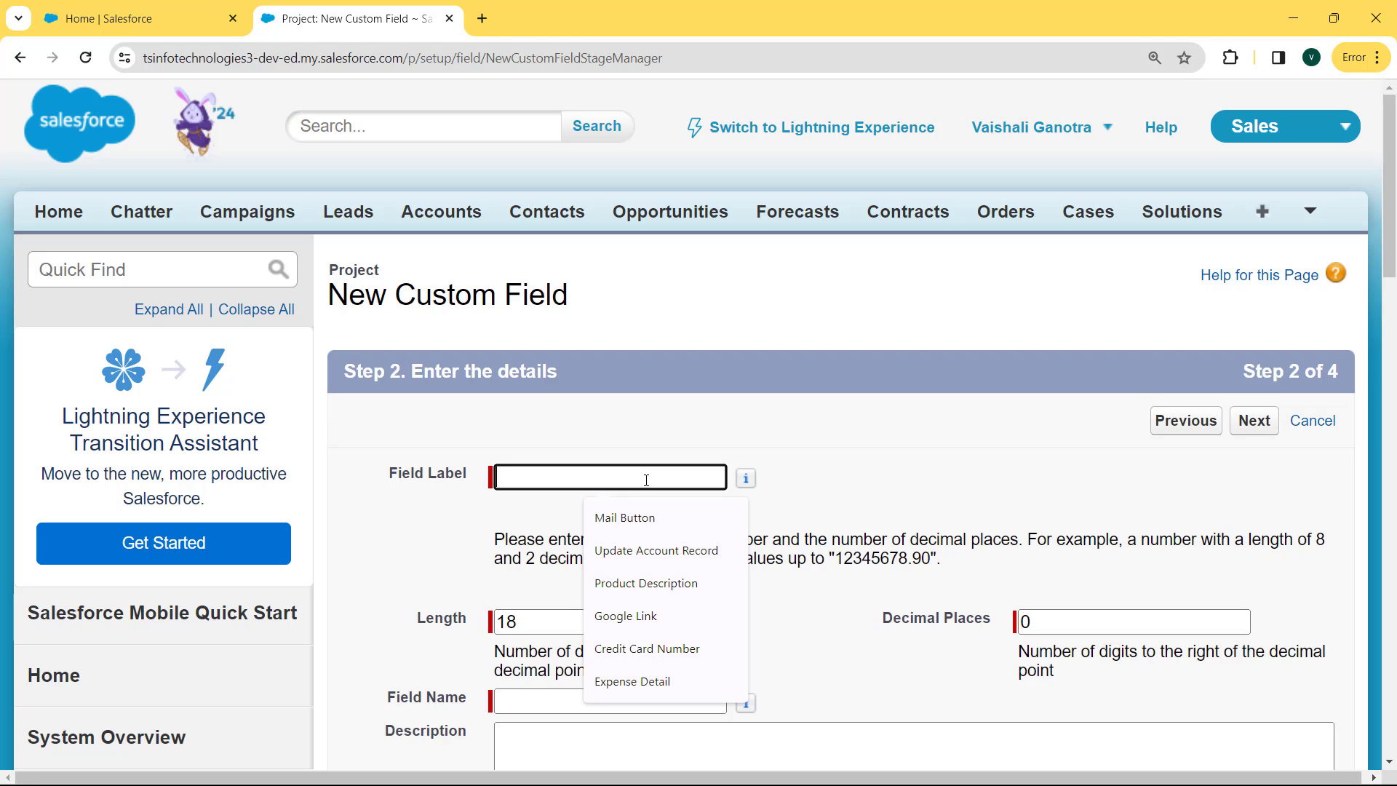
text(Project Completion)
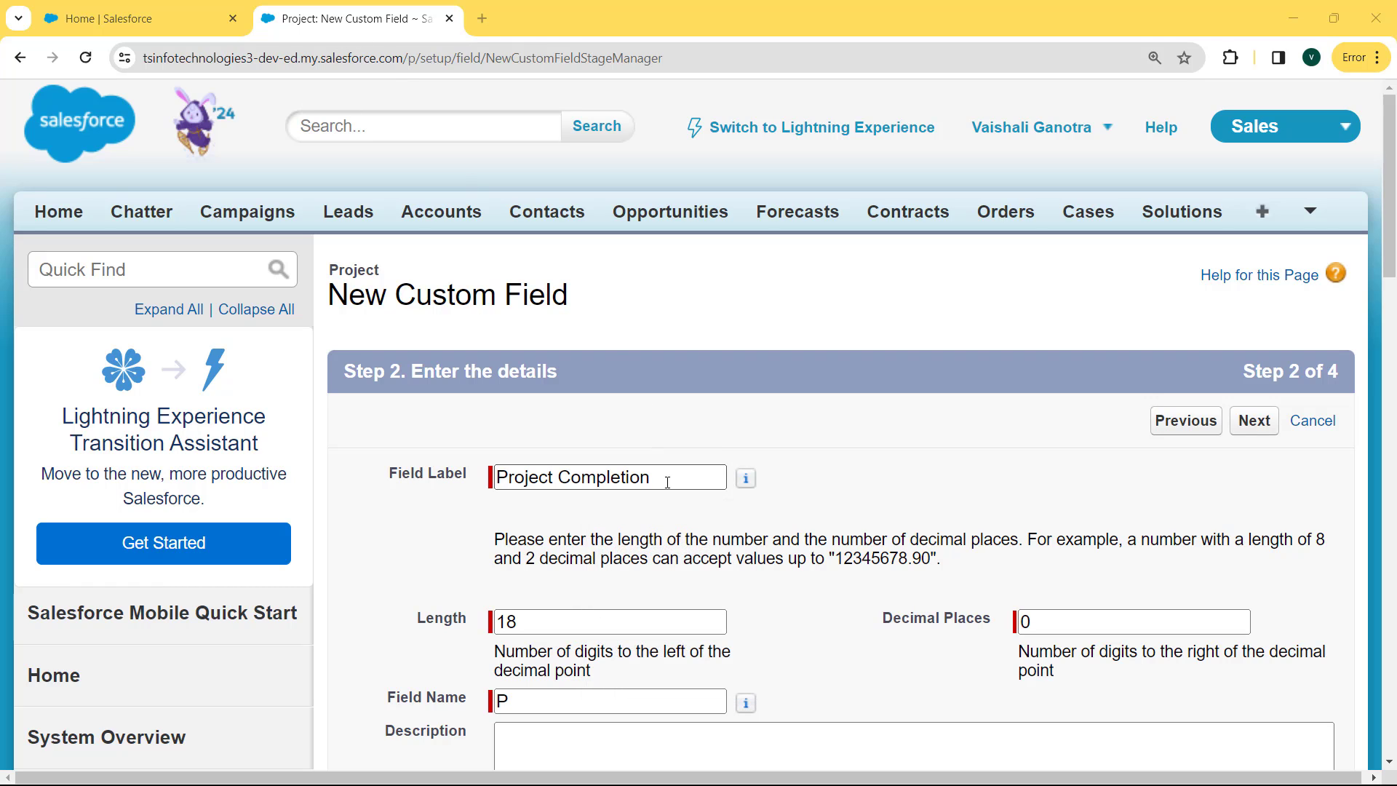
click(555, 615)
key(BackSpace)
key(BackSpace)
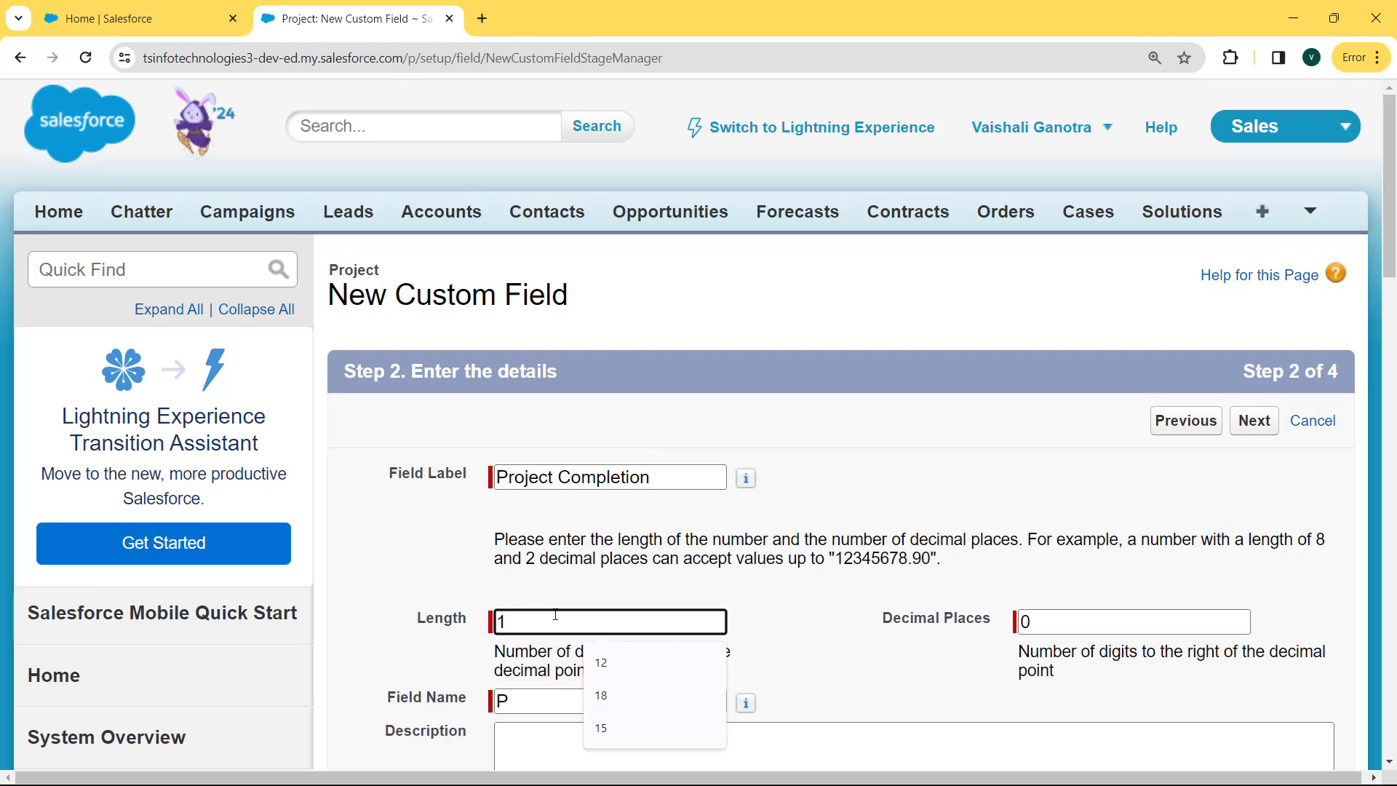
text(5)
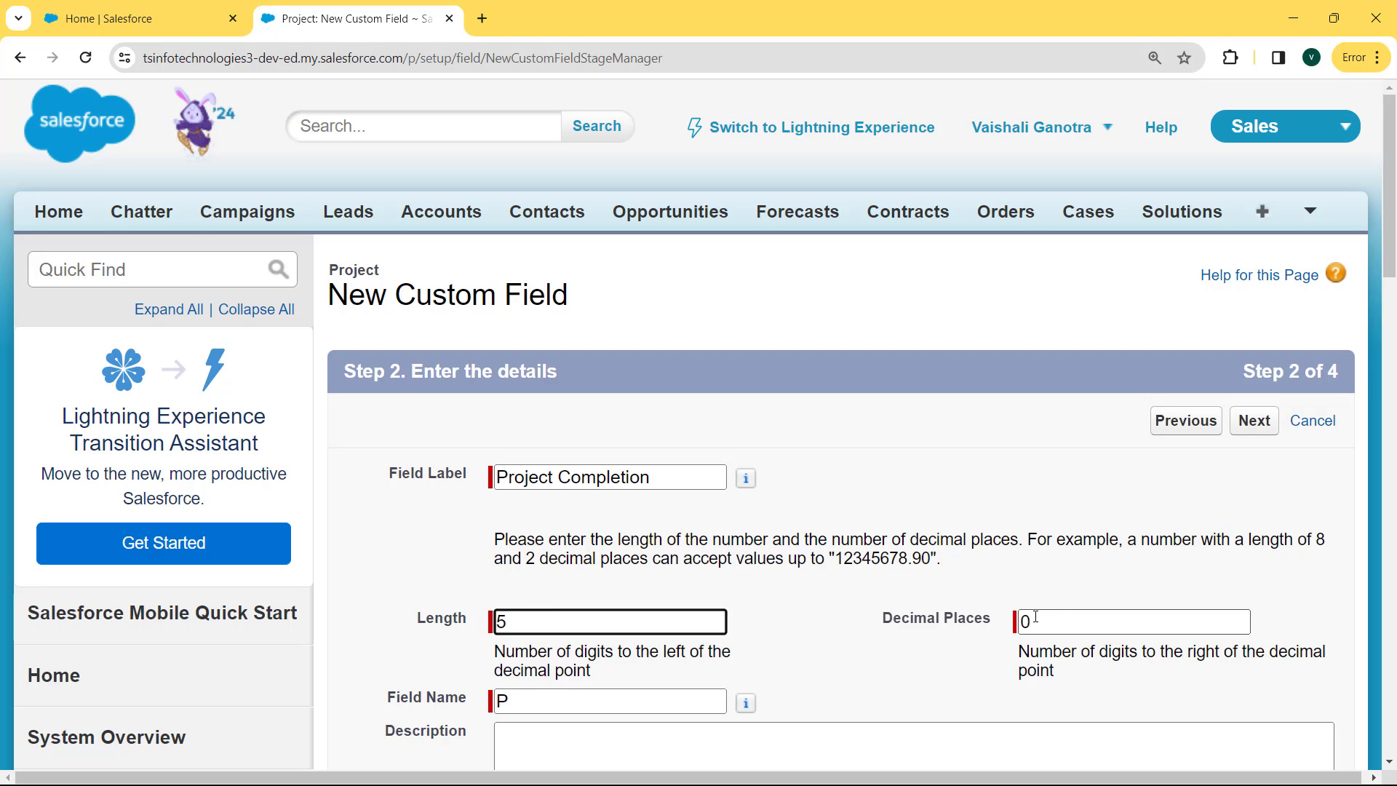
click(1059, 617)
key(BackSpace)
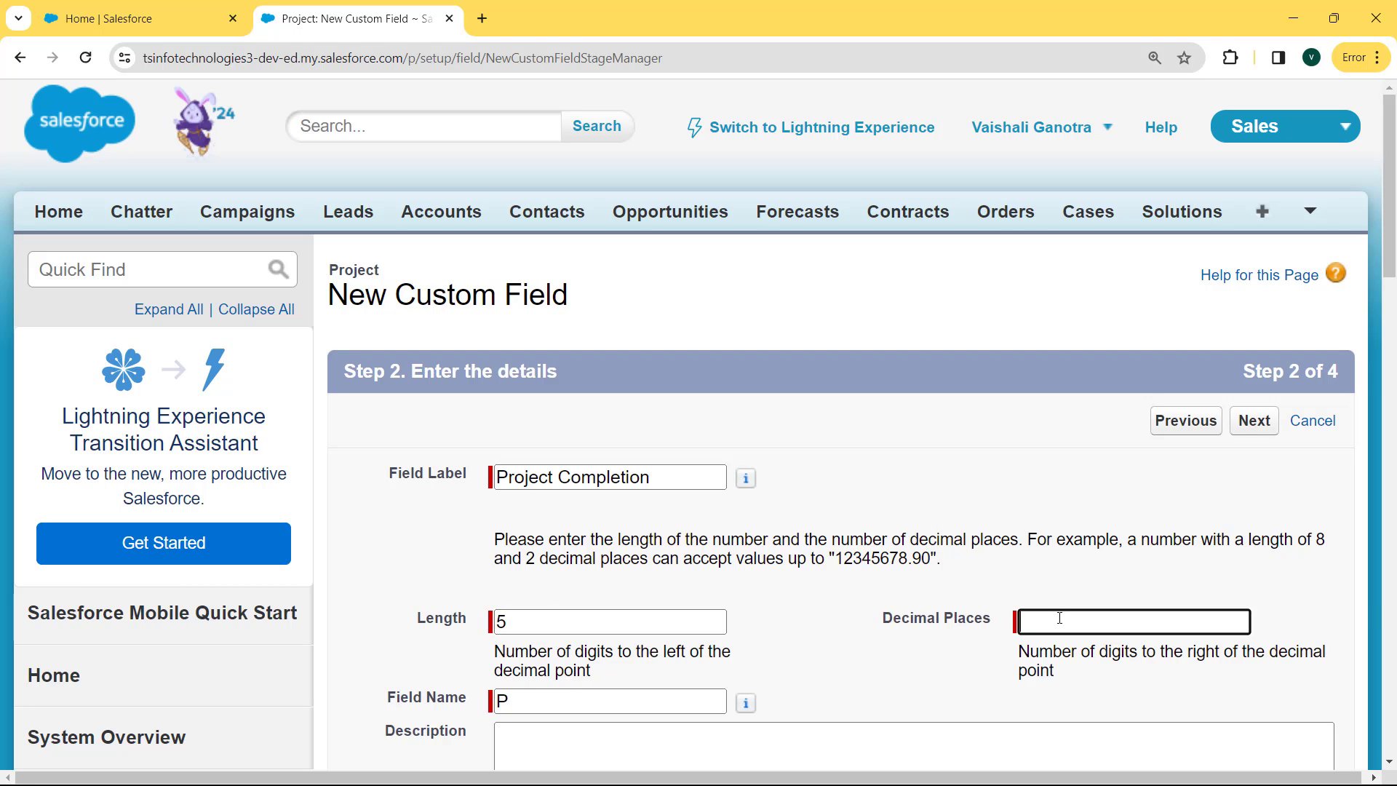
text(2)
Accept the auto-filled field name Project_Completion and continue to field-level security
click(395, 32)
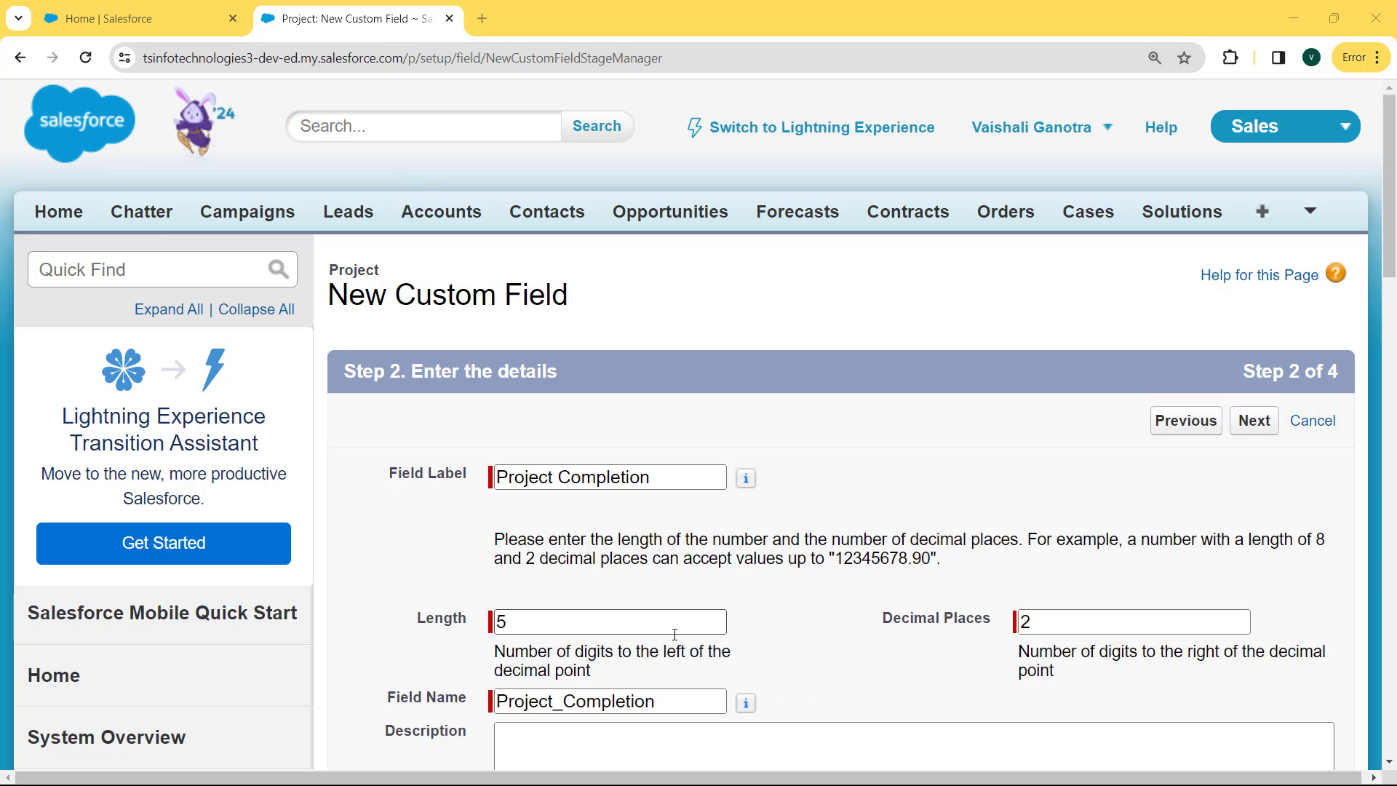
click(670, 702)
drag(670, 702, 456, 707)
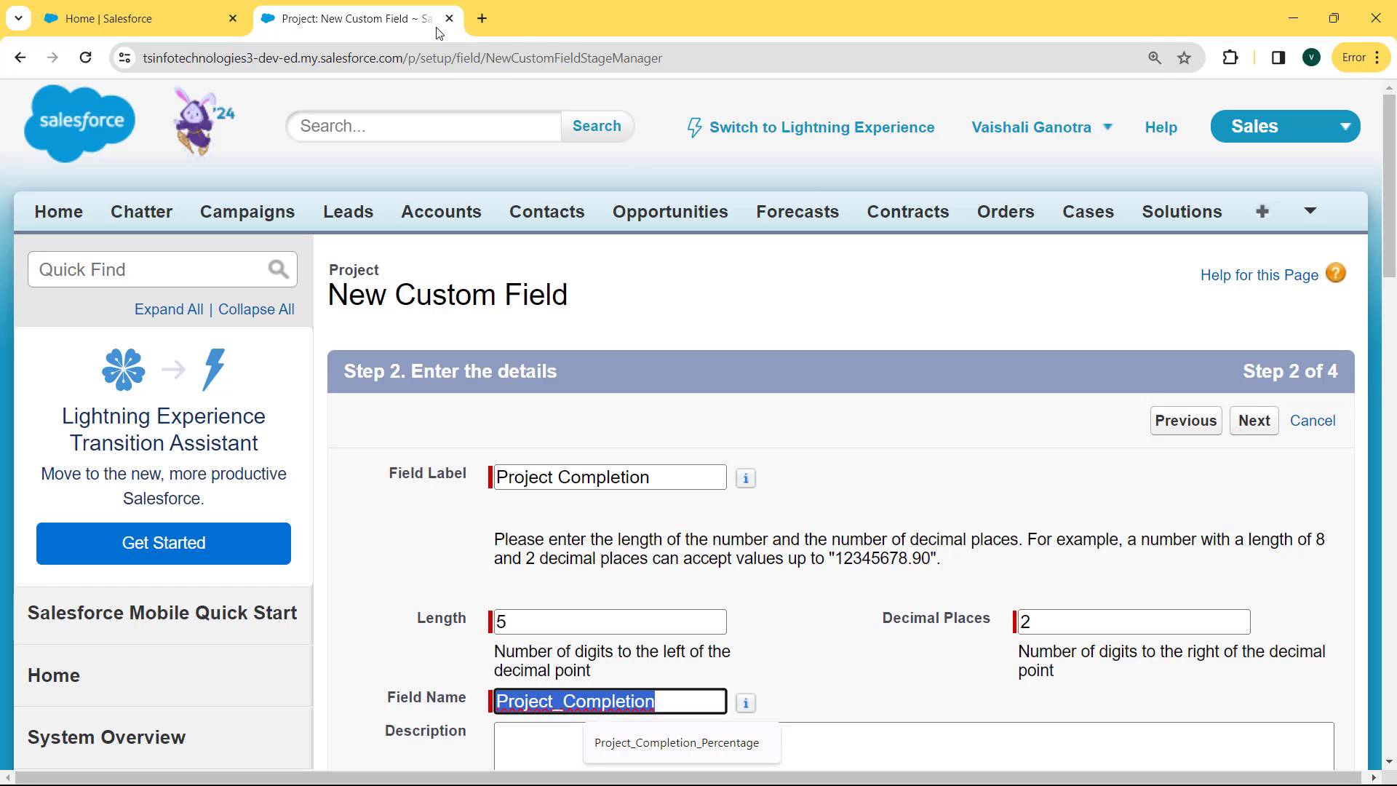
click(373, 22)
click(699, 700)
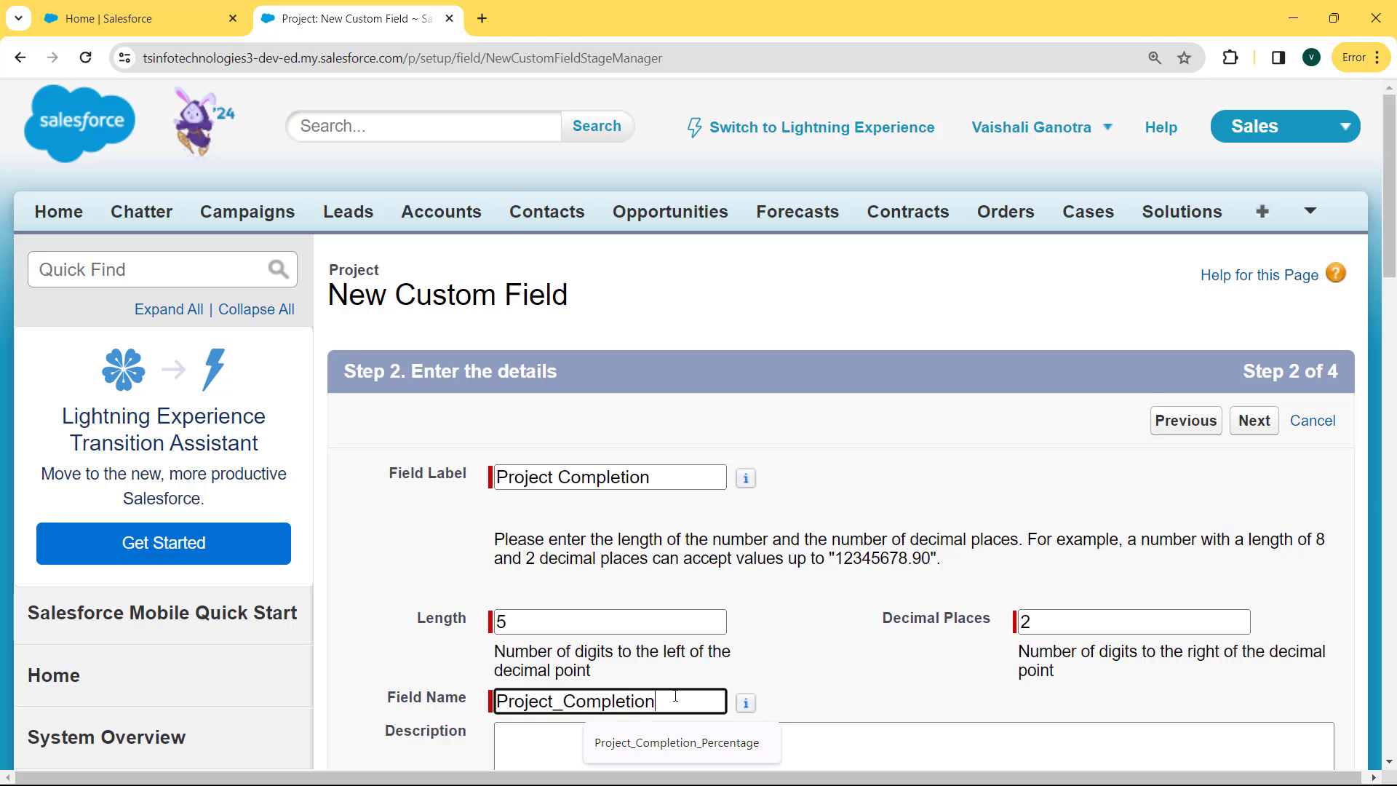
drag(674, 699, 454, 694)
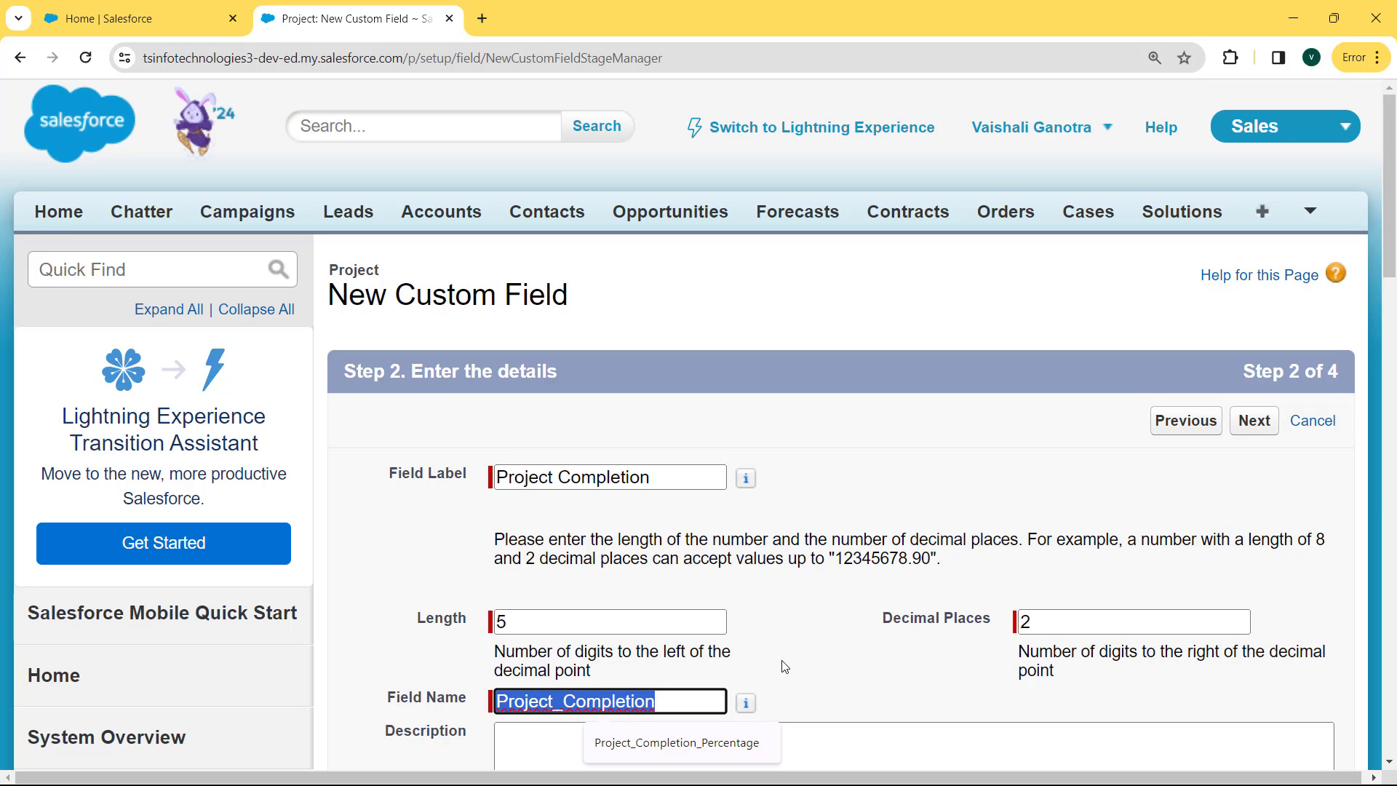
click(1254, 422)
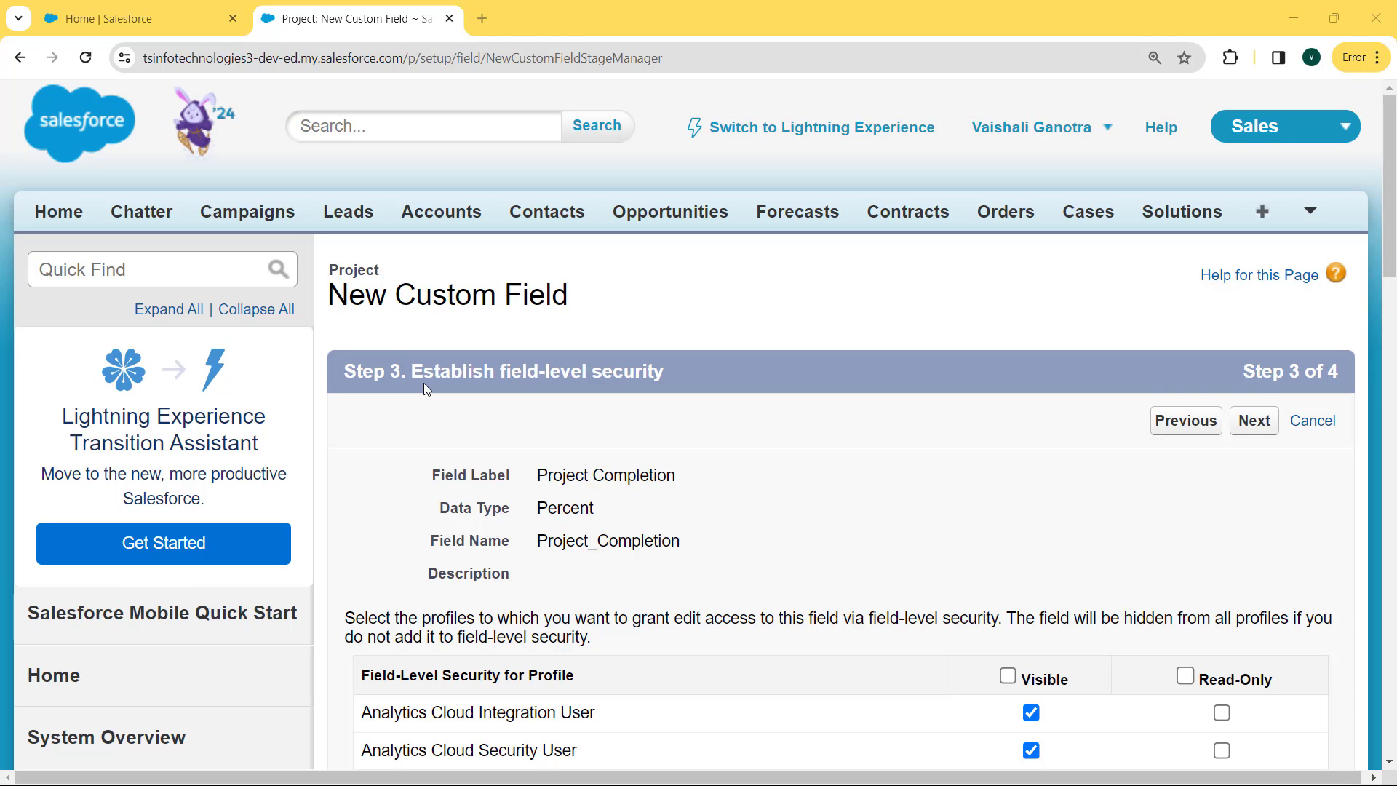
Make Project Completion visible to all profiles, keep it on Project USA Layout, and save
click(1008, 676)
click(1252, 420)
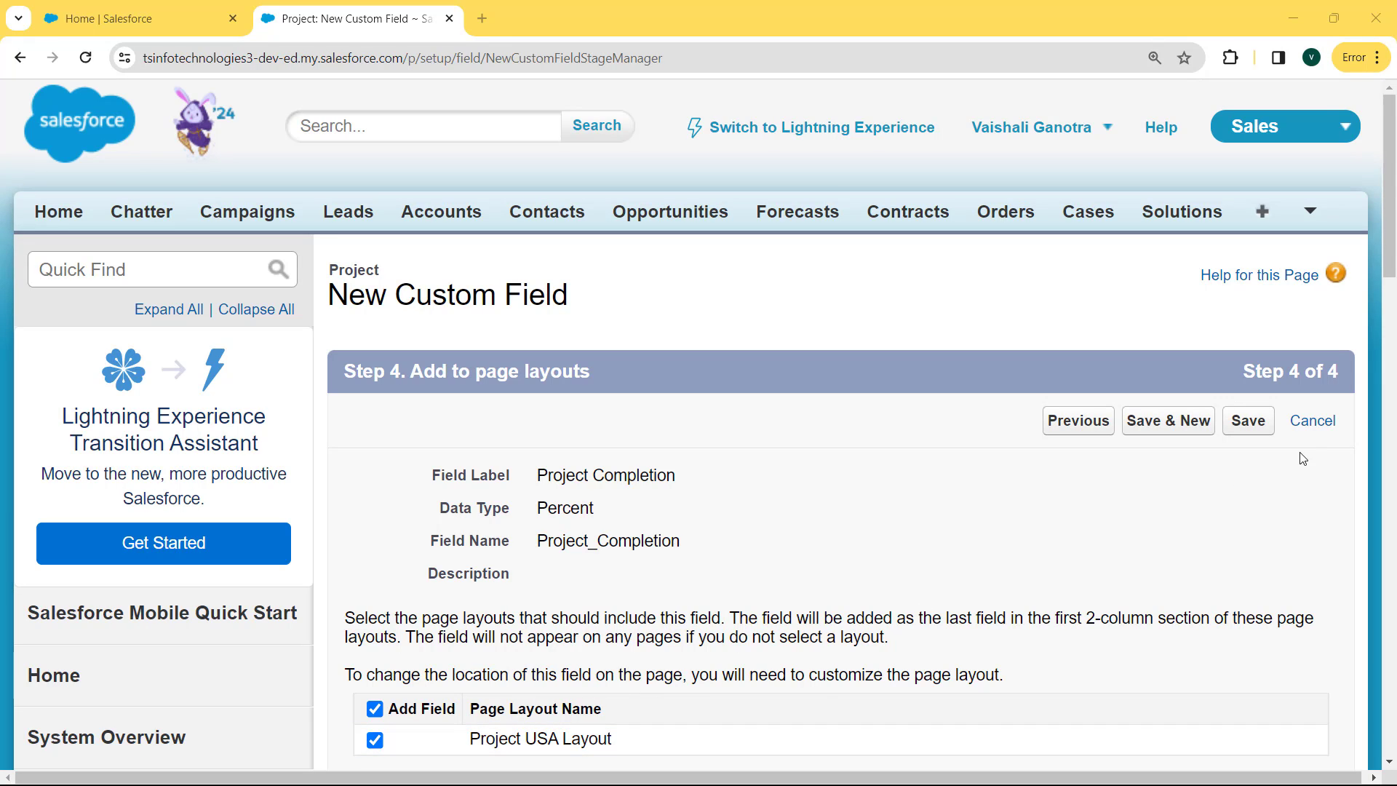
click(1247, 420)
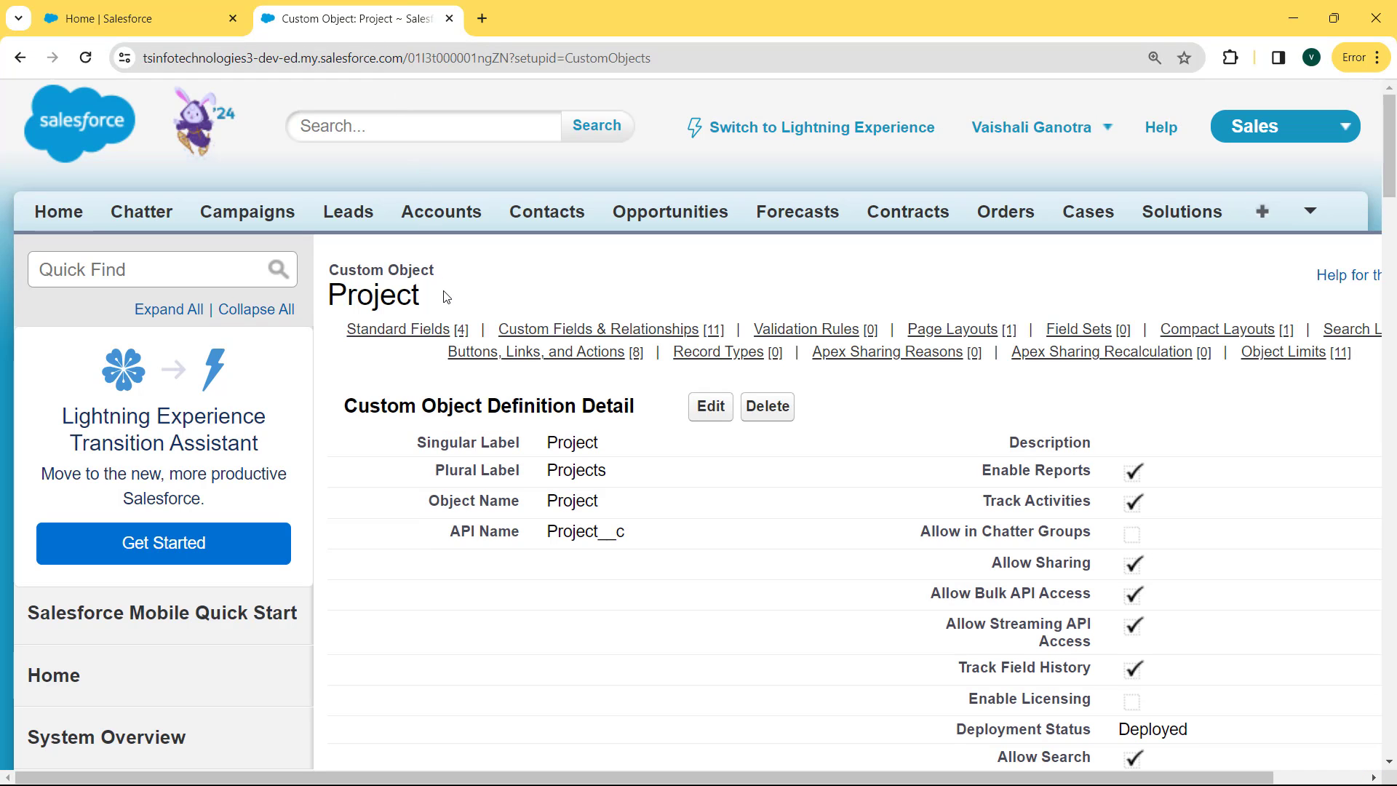
drag(1393, 192, 1391, 343)
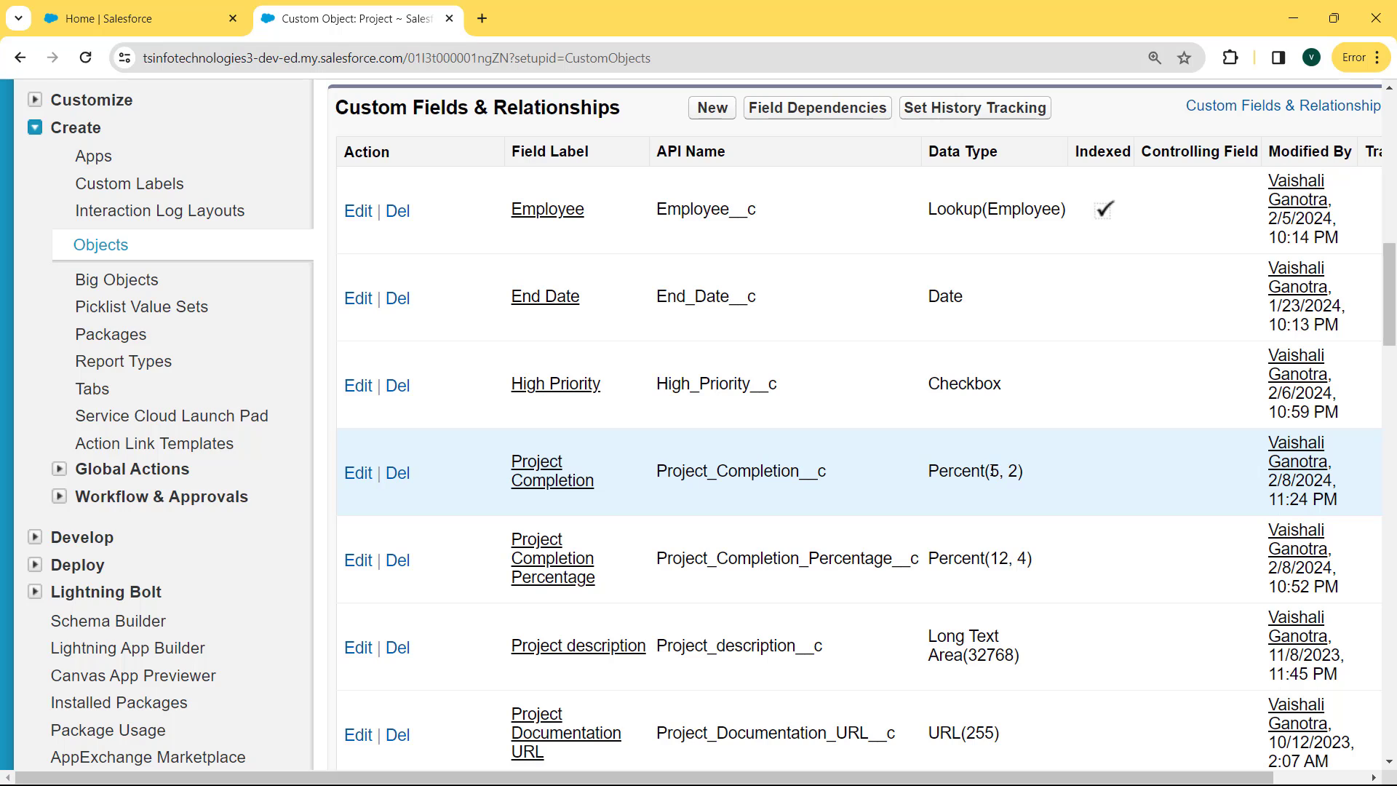
drag(990, 471, 1021, 471)
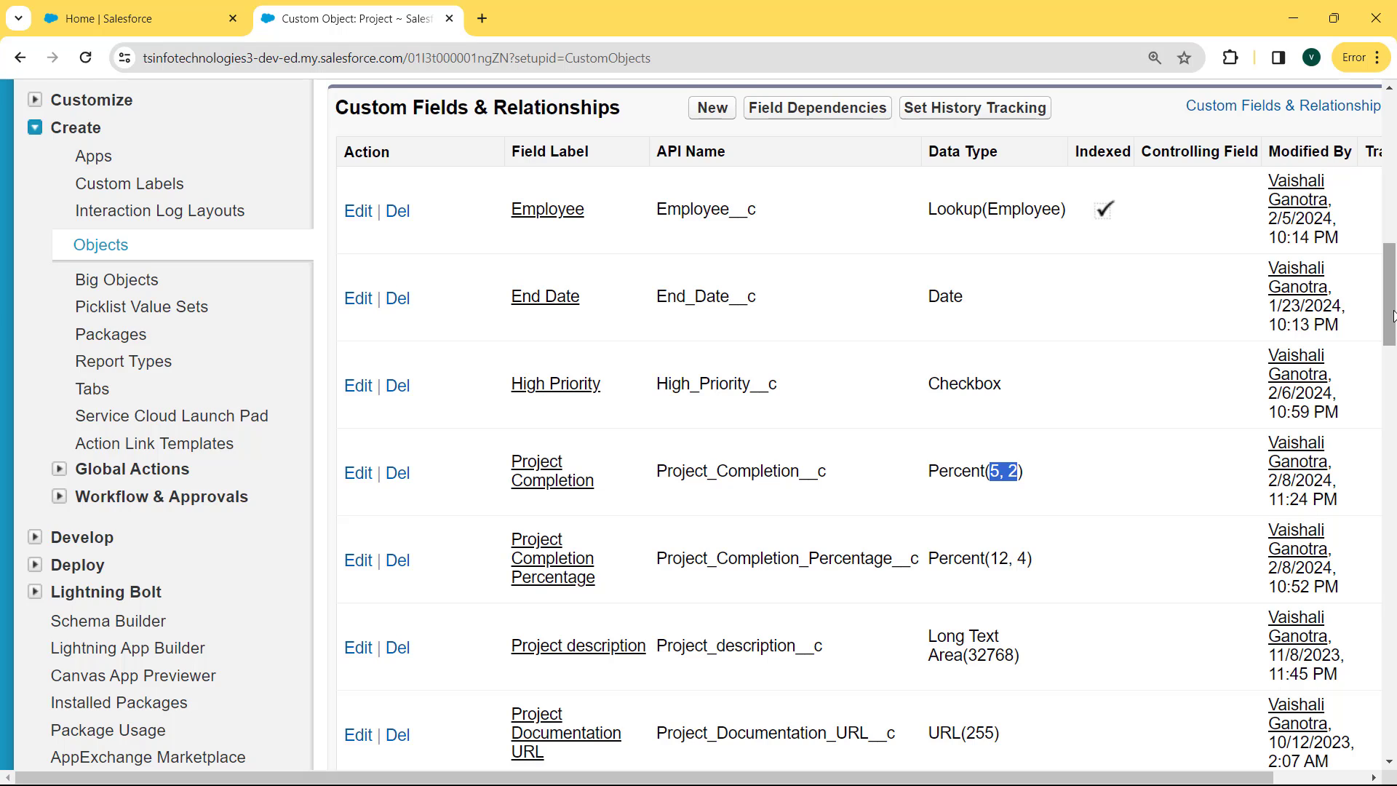
drag(1391, 316, 1390, 153)
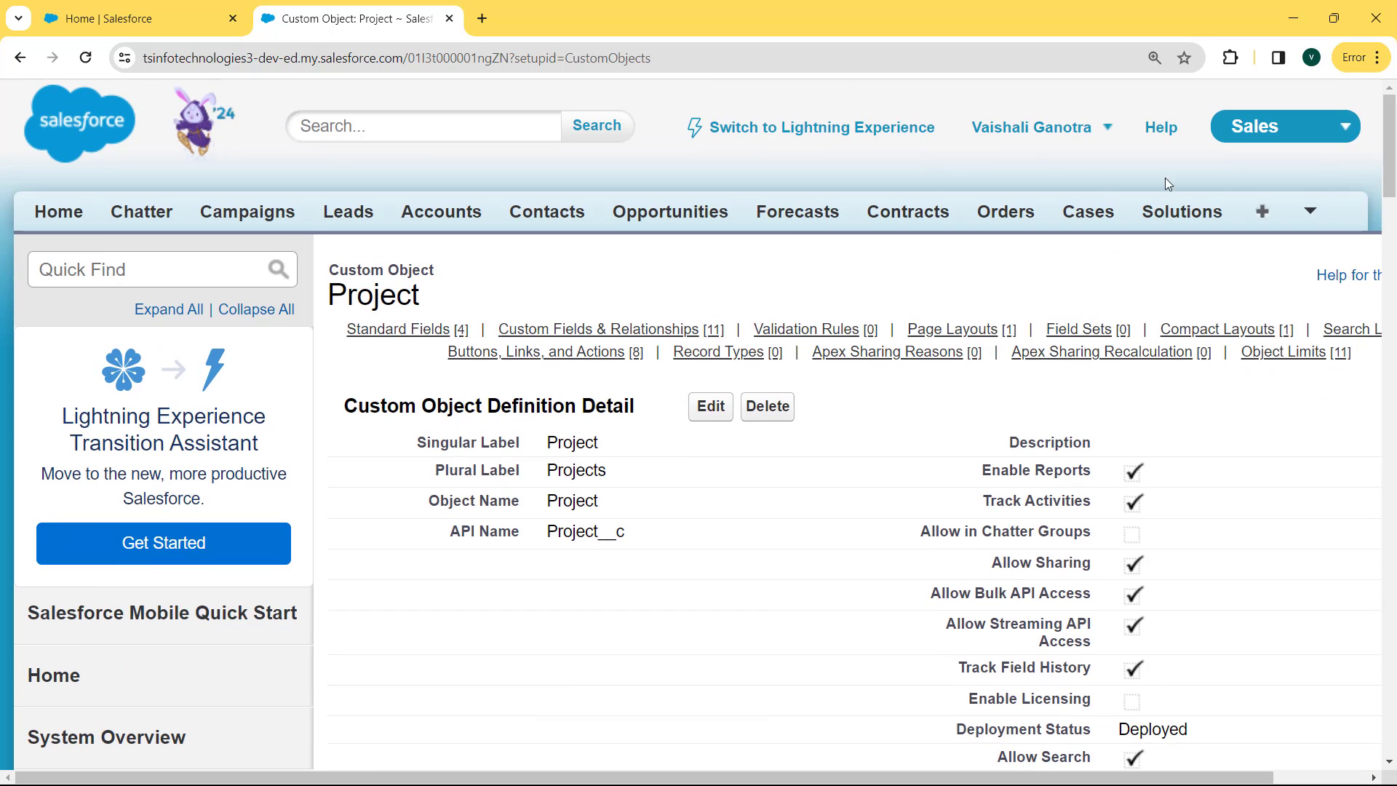
Go to the Projects tab and start a new Project record
click(1309, 211)
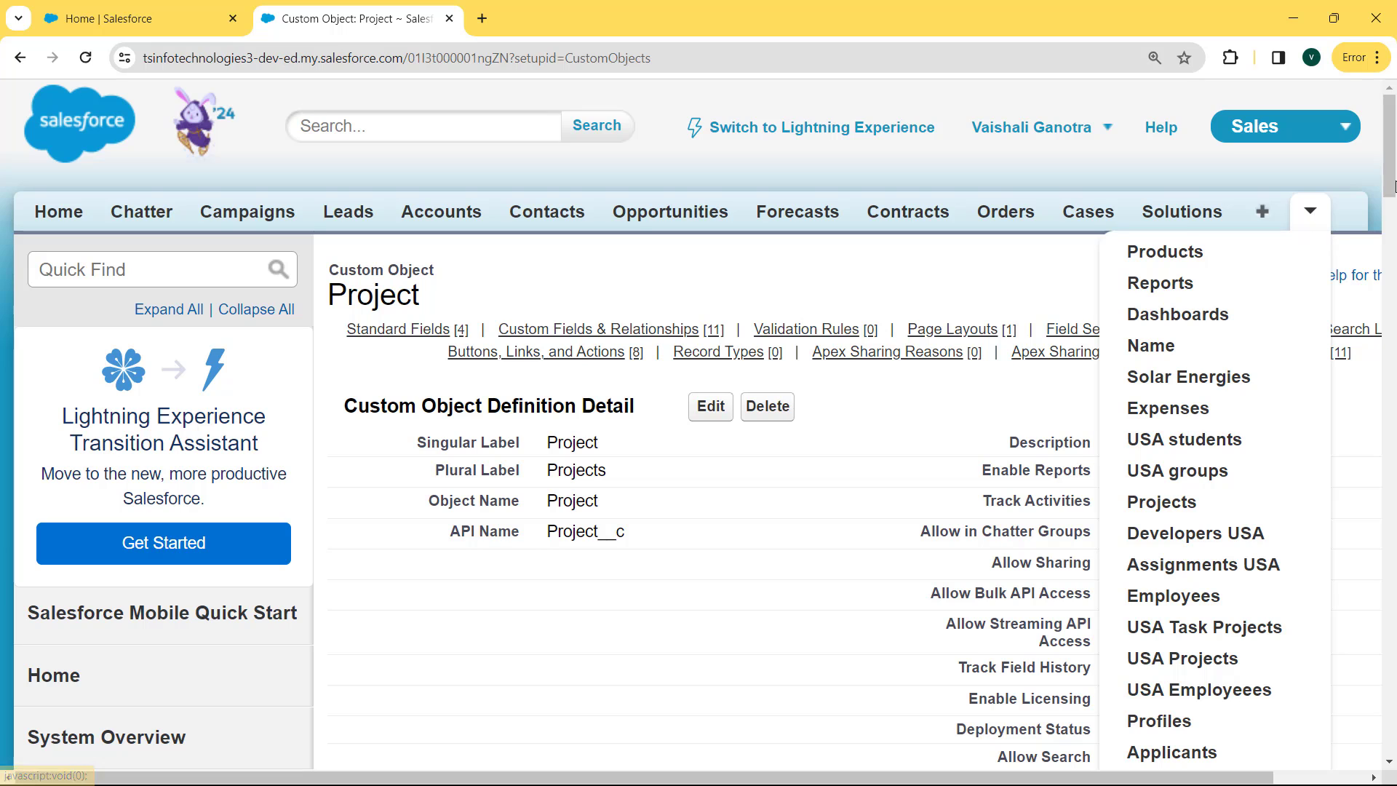
mouse_move(1393, 186)
mouse_down()
mouse_move(1392, 270)
mouse_move(1392, 202)
mouse_up()
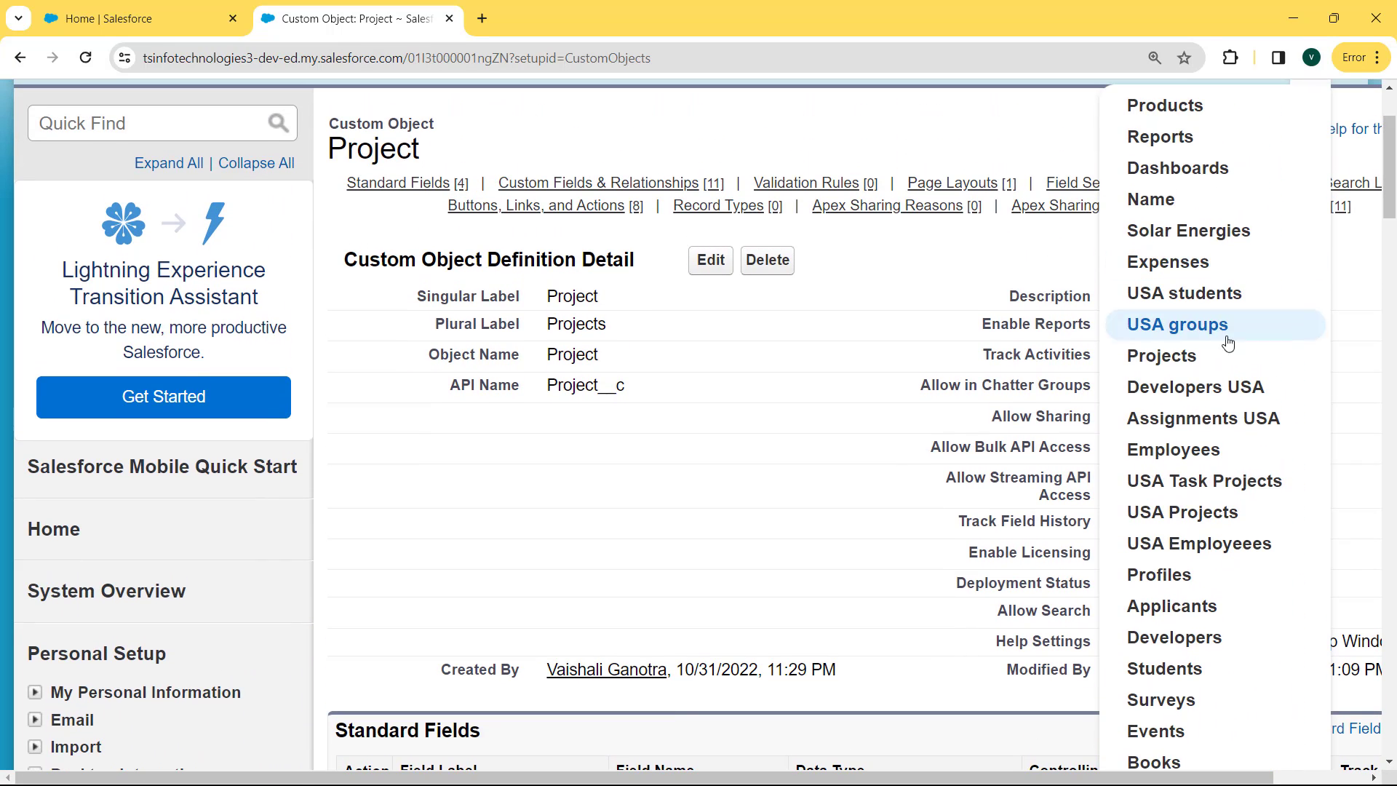
click(1201, 355)
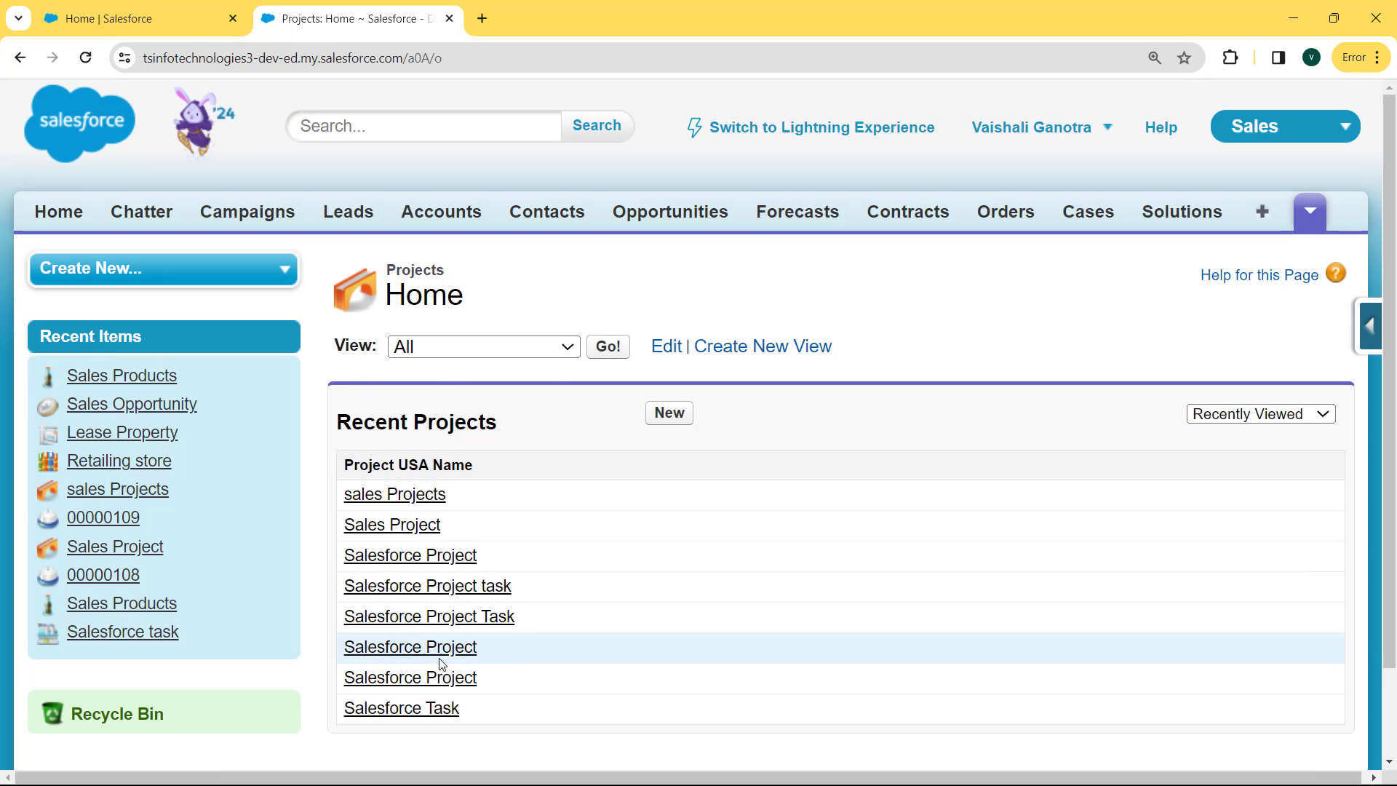
click(669, 413)
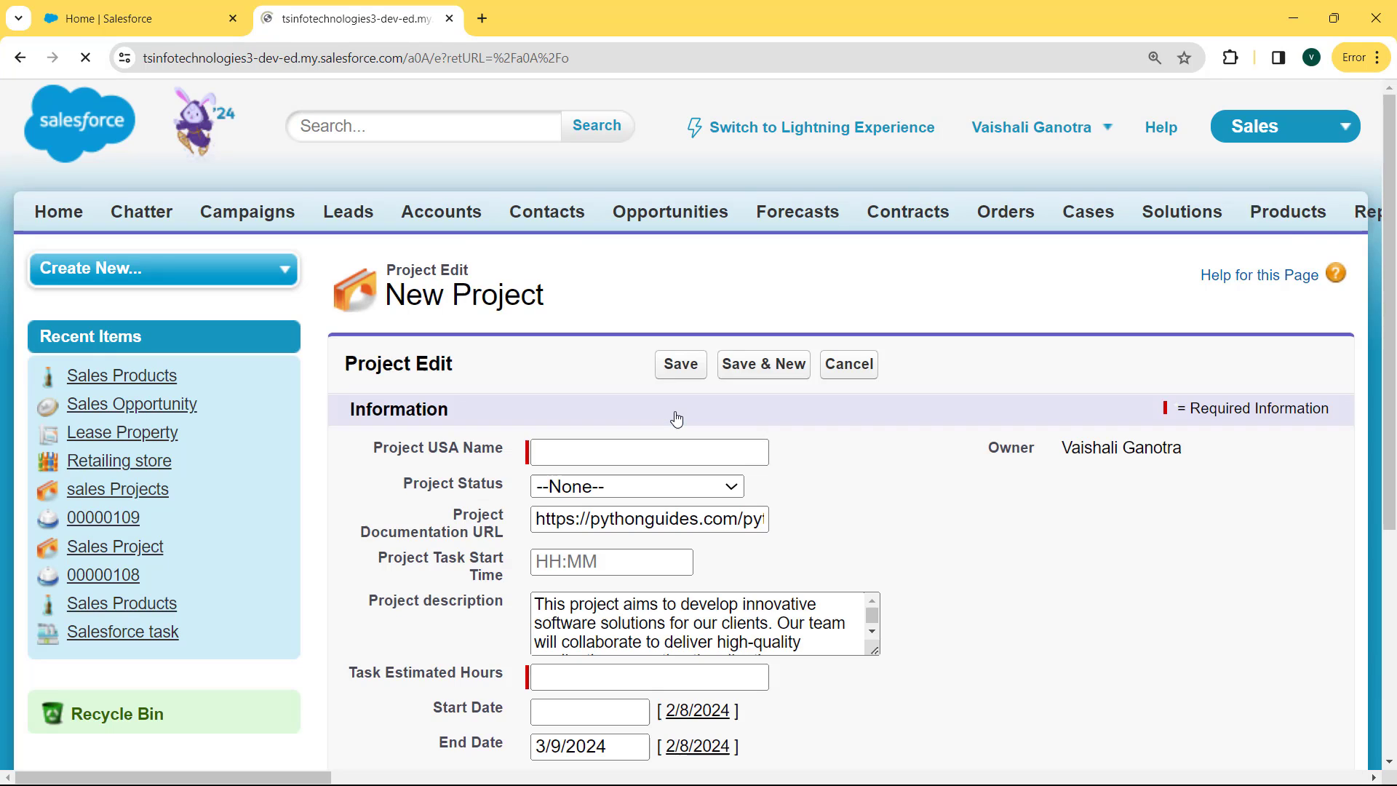
Enter Sales Projects, Planning Development status, 9:00 start time, 30 hours, start date 2/8/2024
click(572, 459)
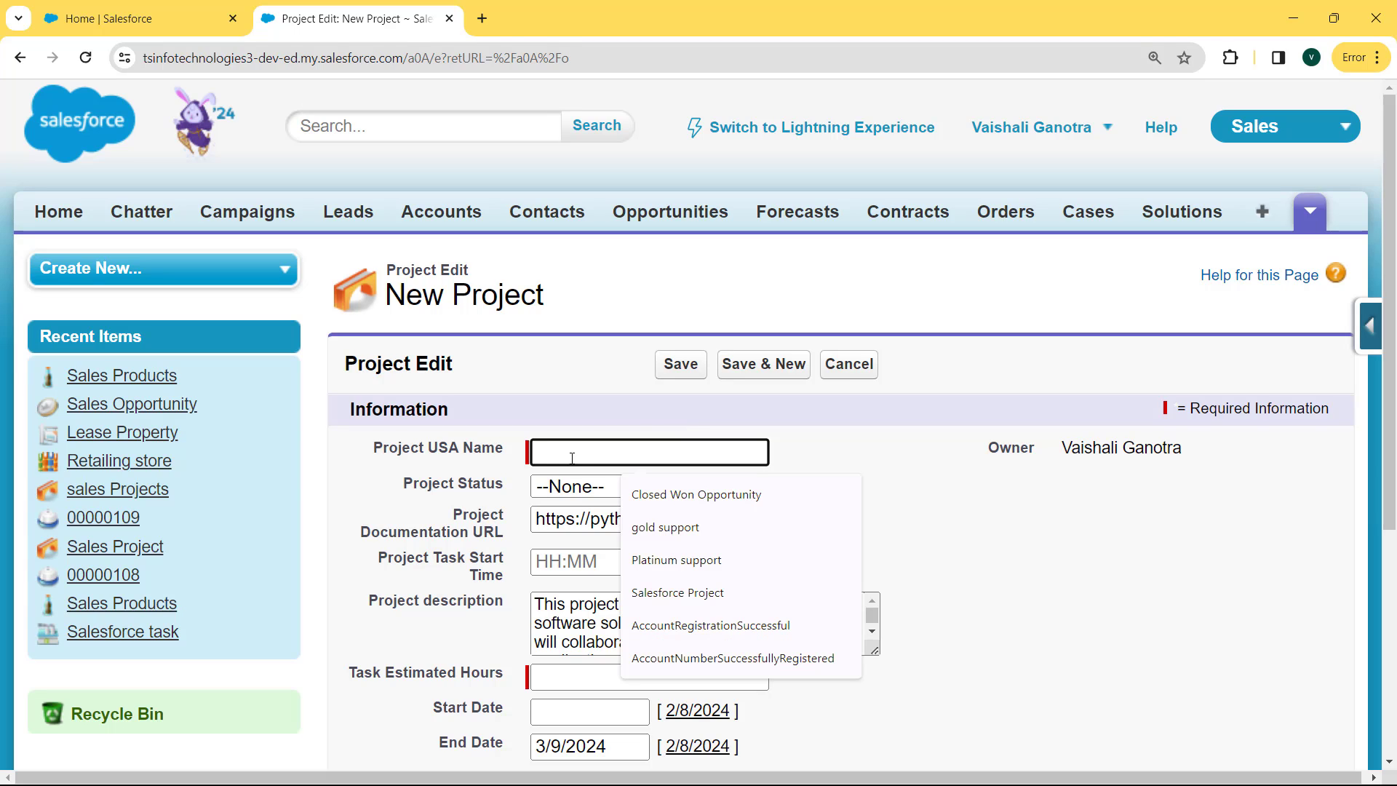
text(Sales Projects)
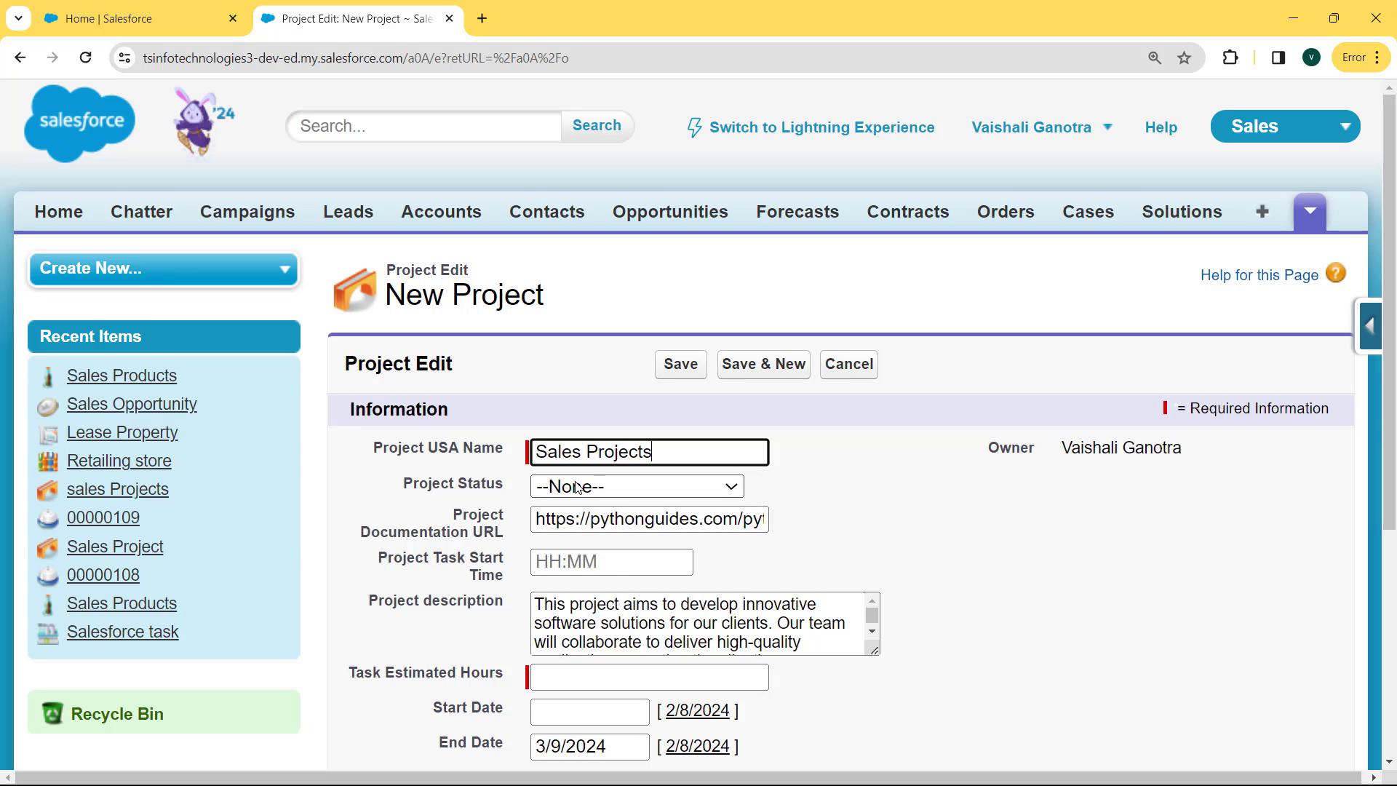
click(579, 486)
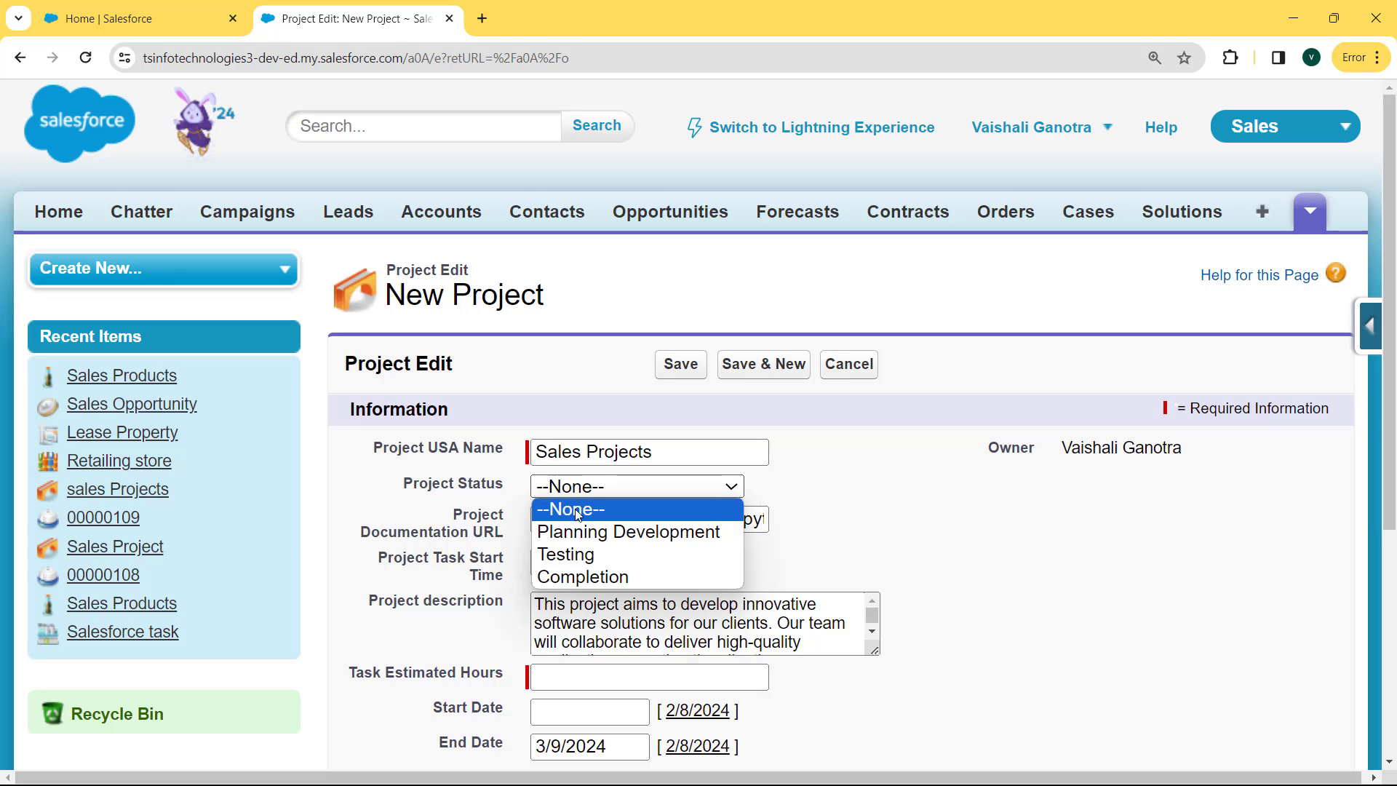
click(581, 531)
click(626, 562)
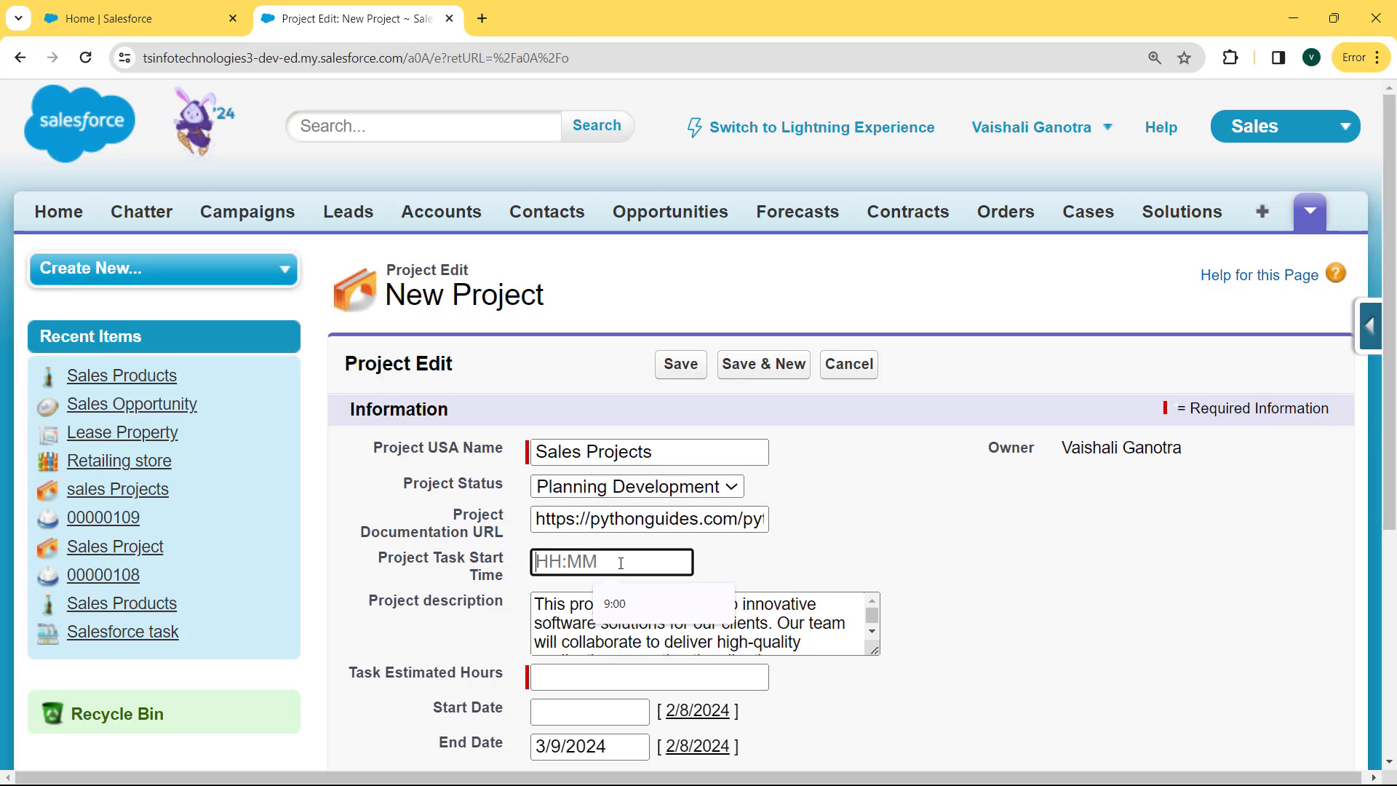
click(672, 603)
click(615, 678)
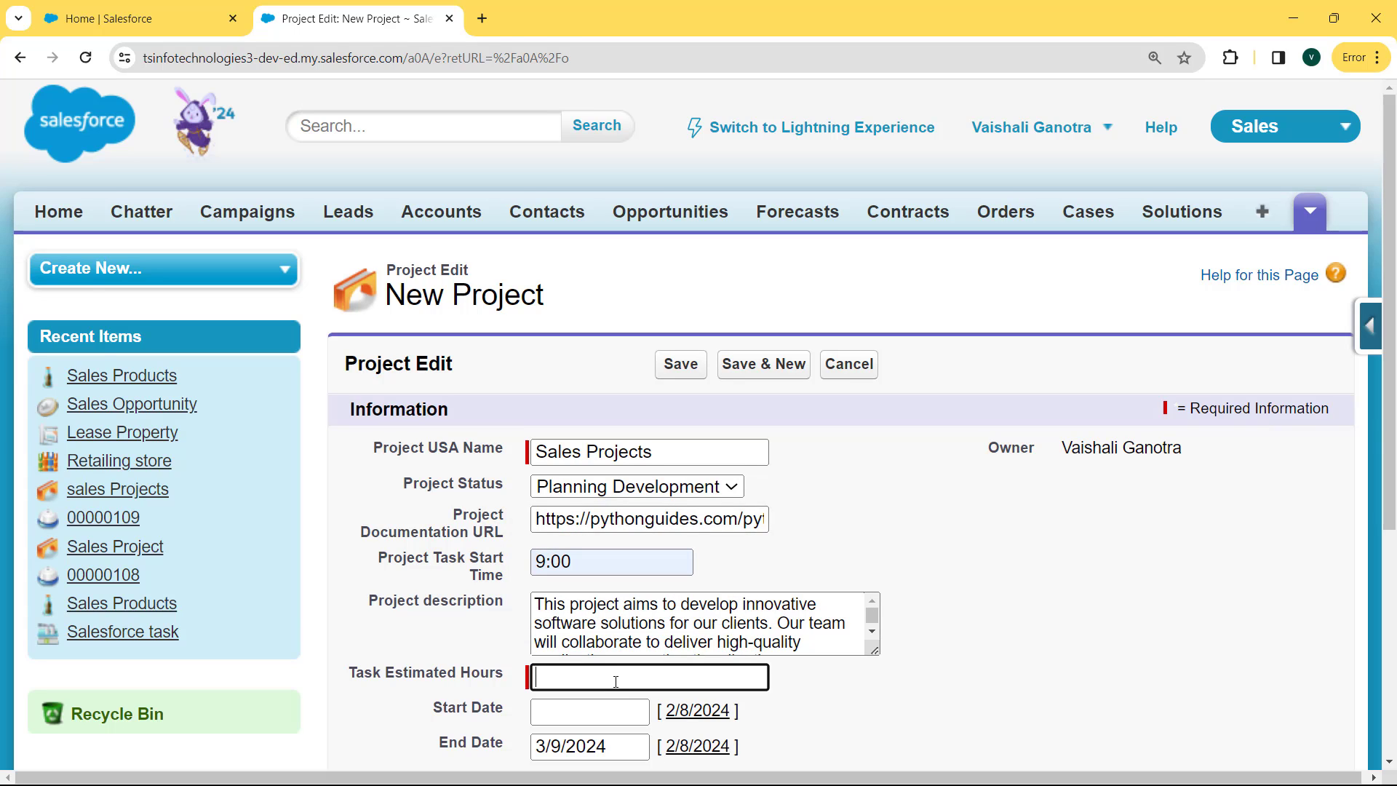
text(30)
click(618, 711)
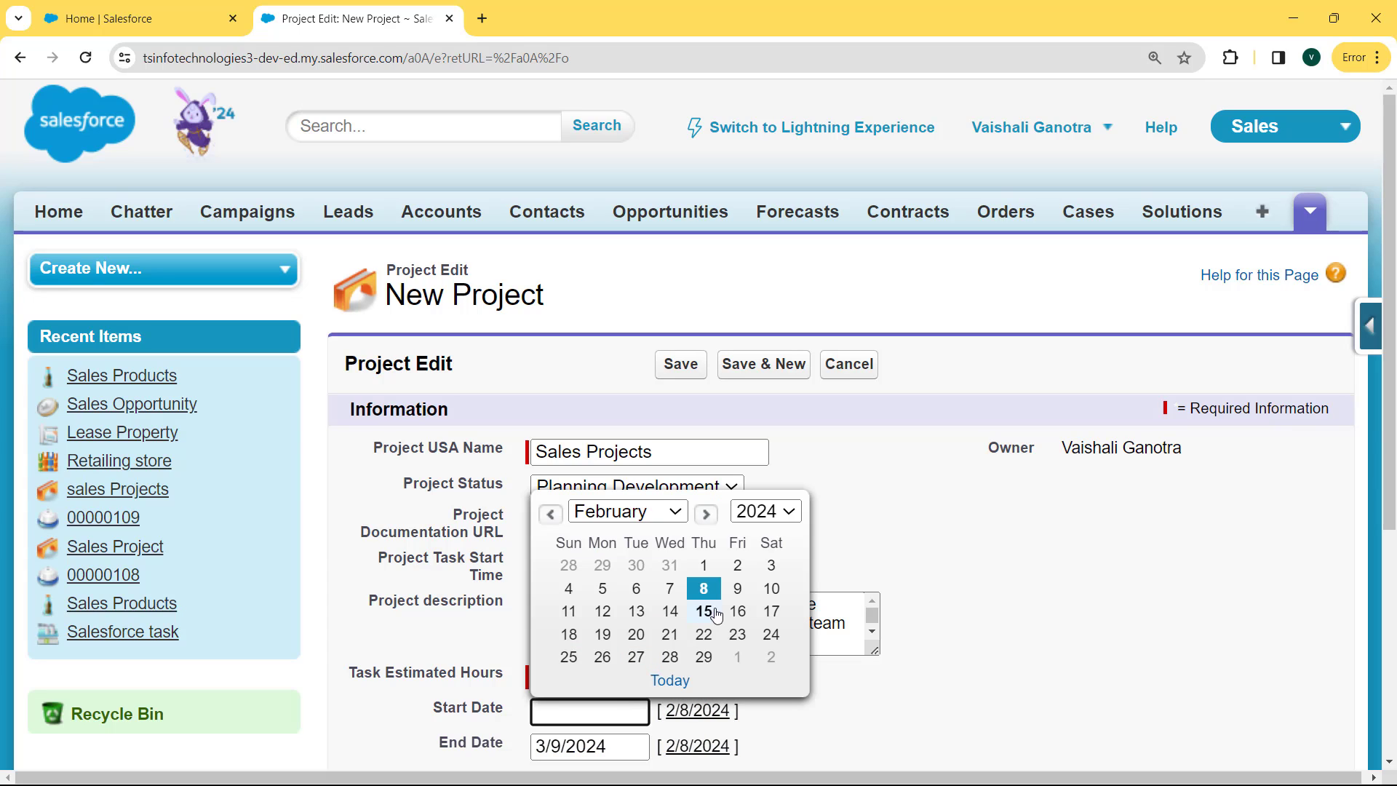
click(704, 589)
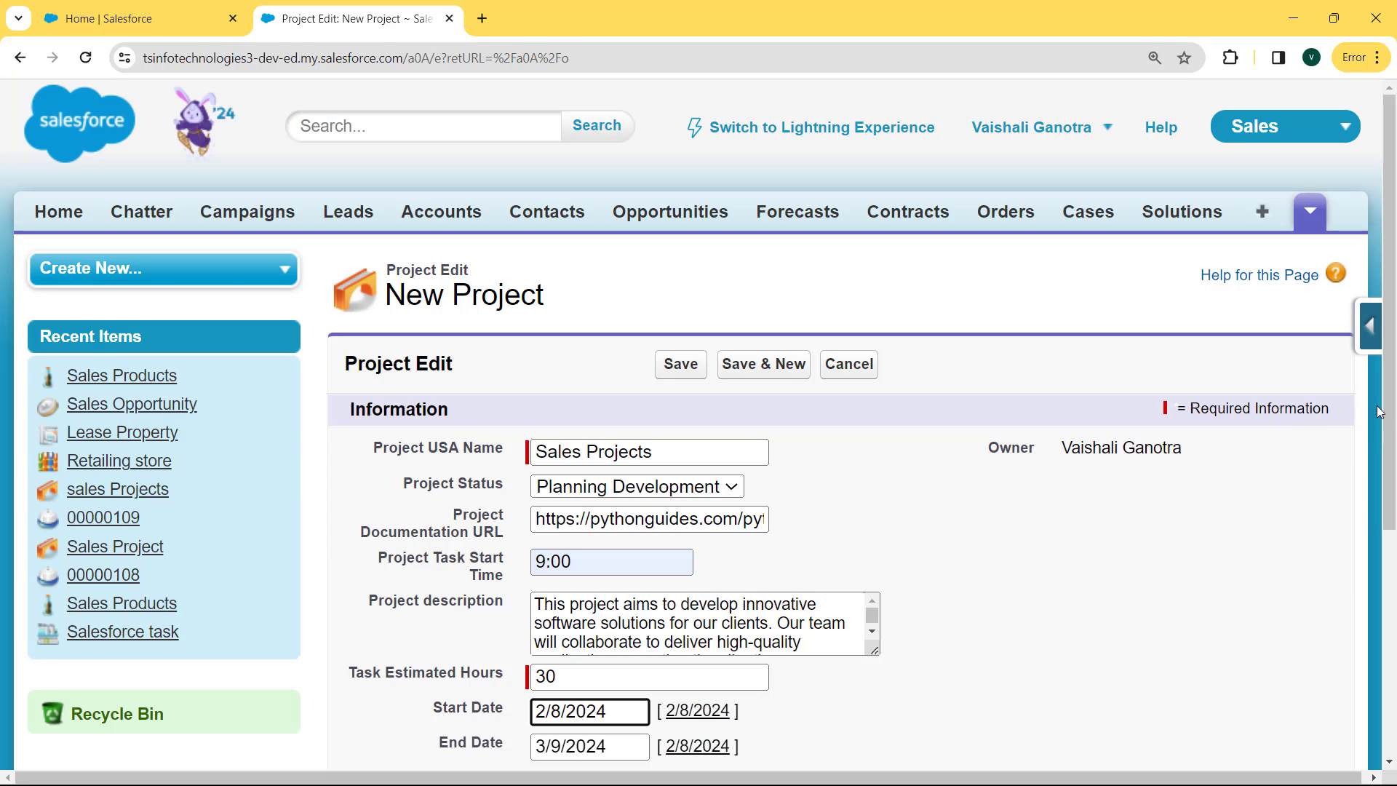
scroll(1378, 411, down, 2)
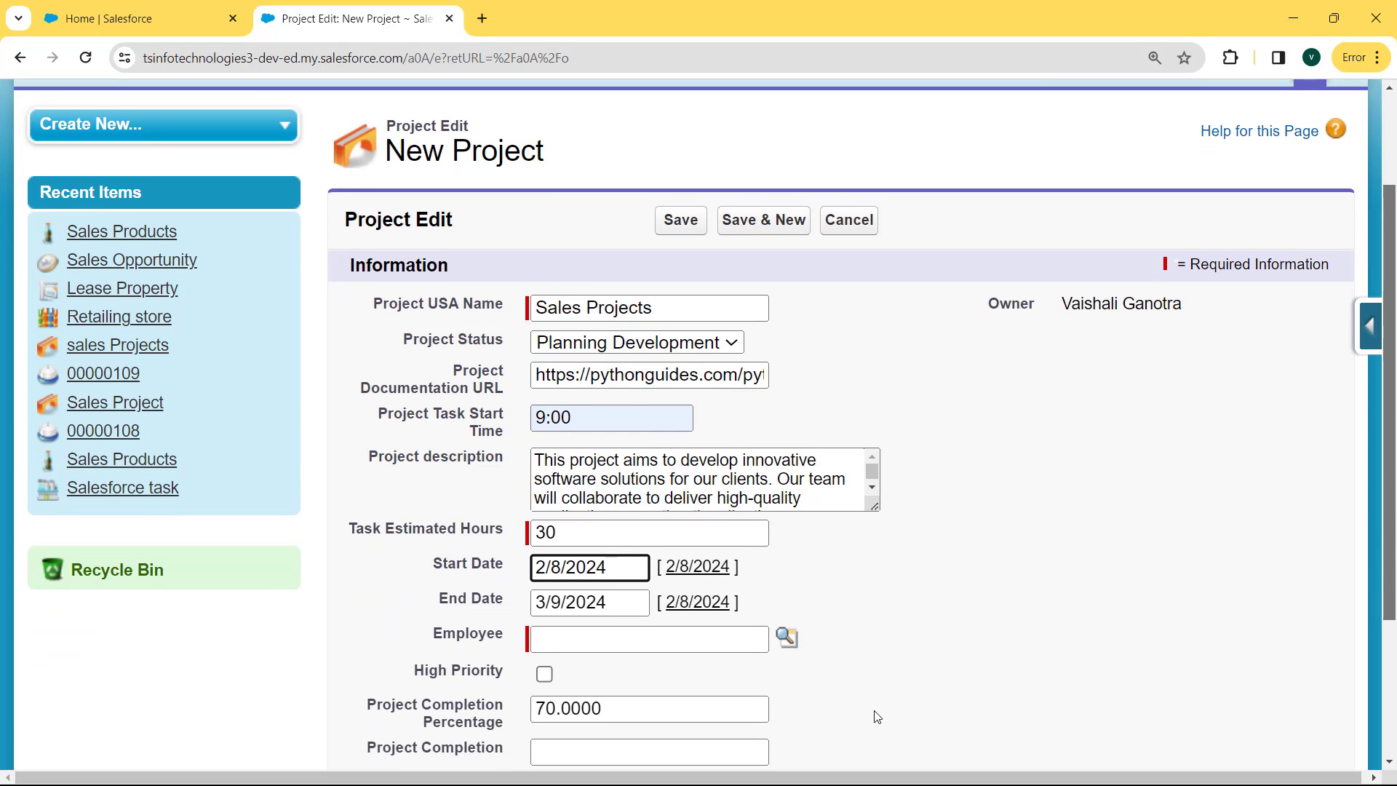
Assign the recently viewed employee, enter Project Completion 72.6, and save the Project
click(785, 637)
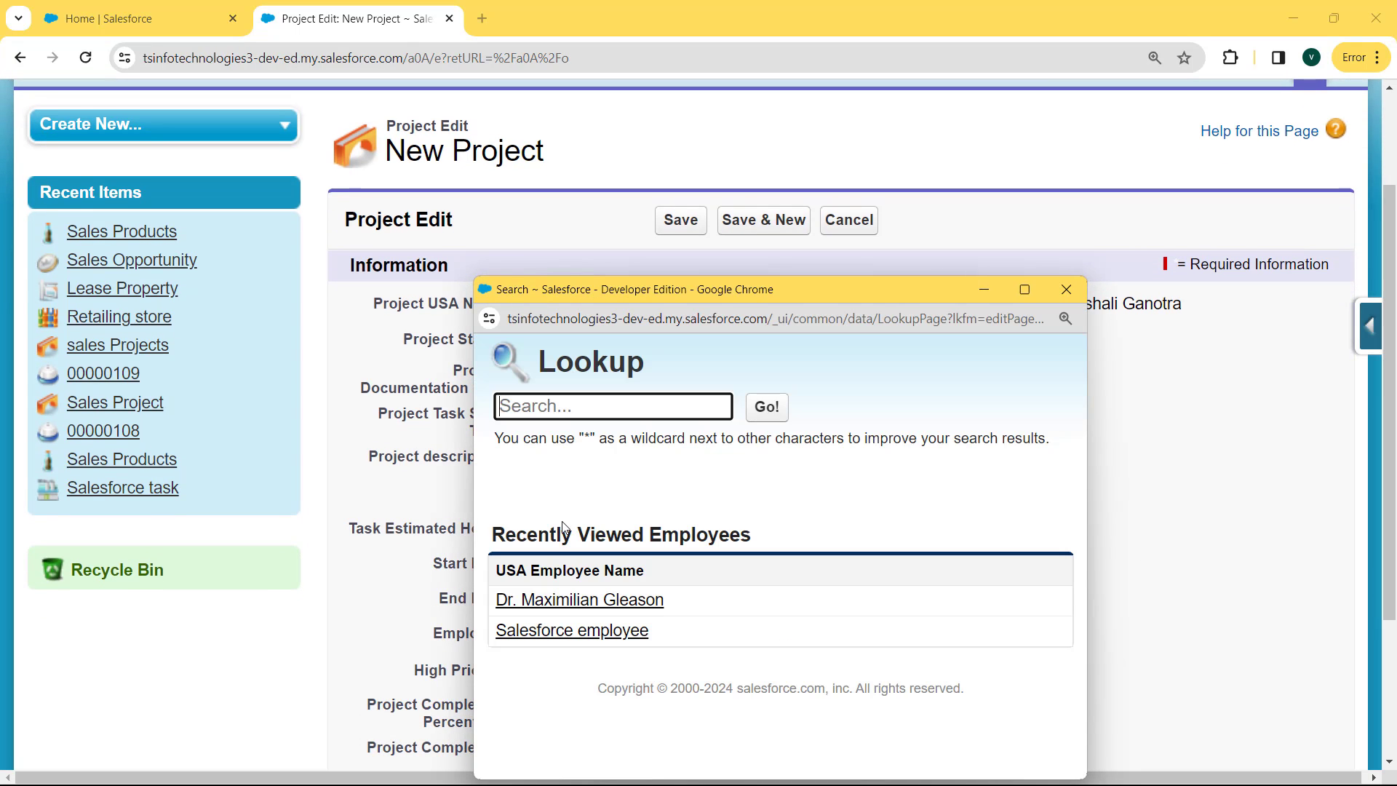
click(565, 600)
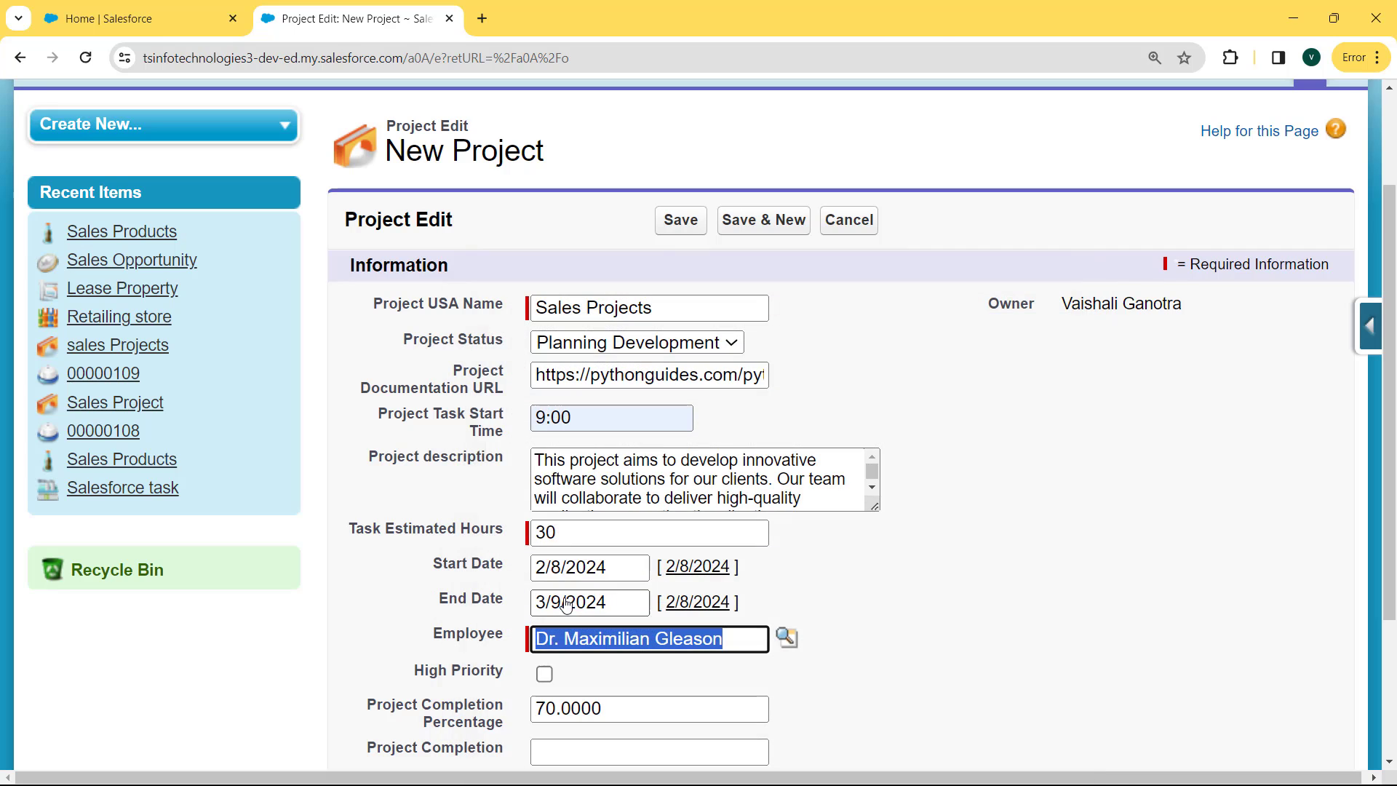
scroll(800, 573, down, 2)
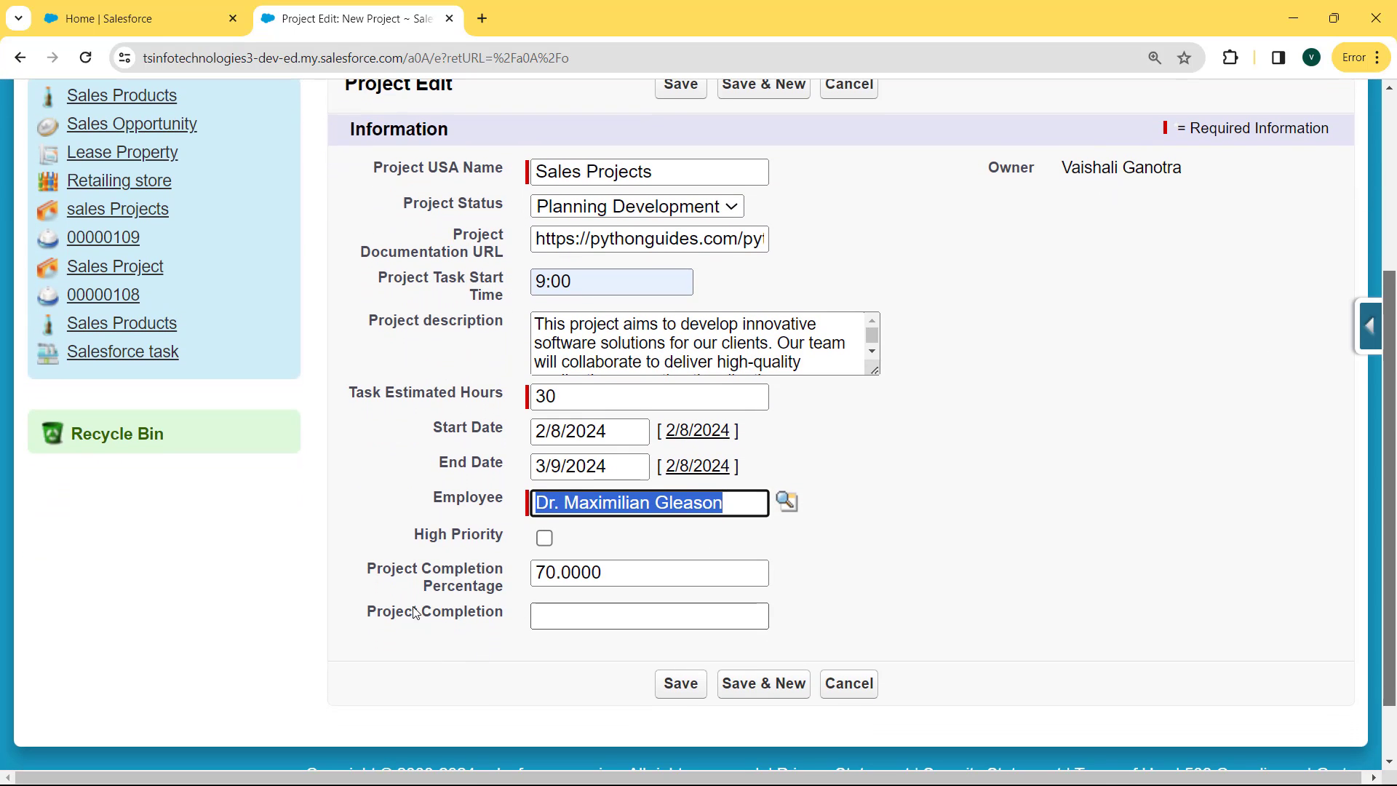
click(590, 610)
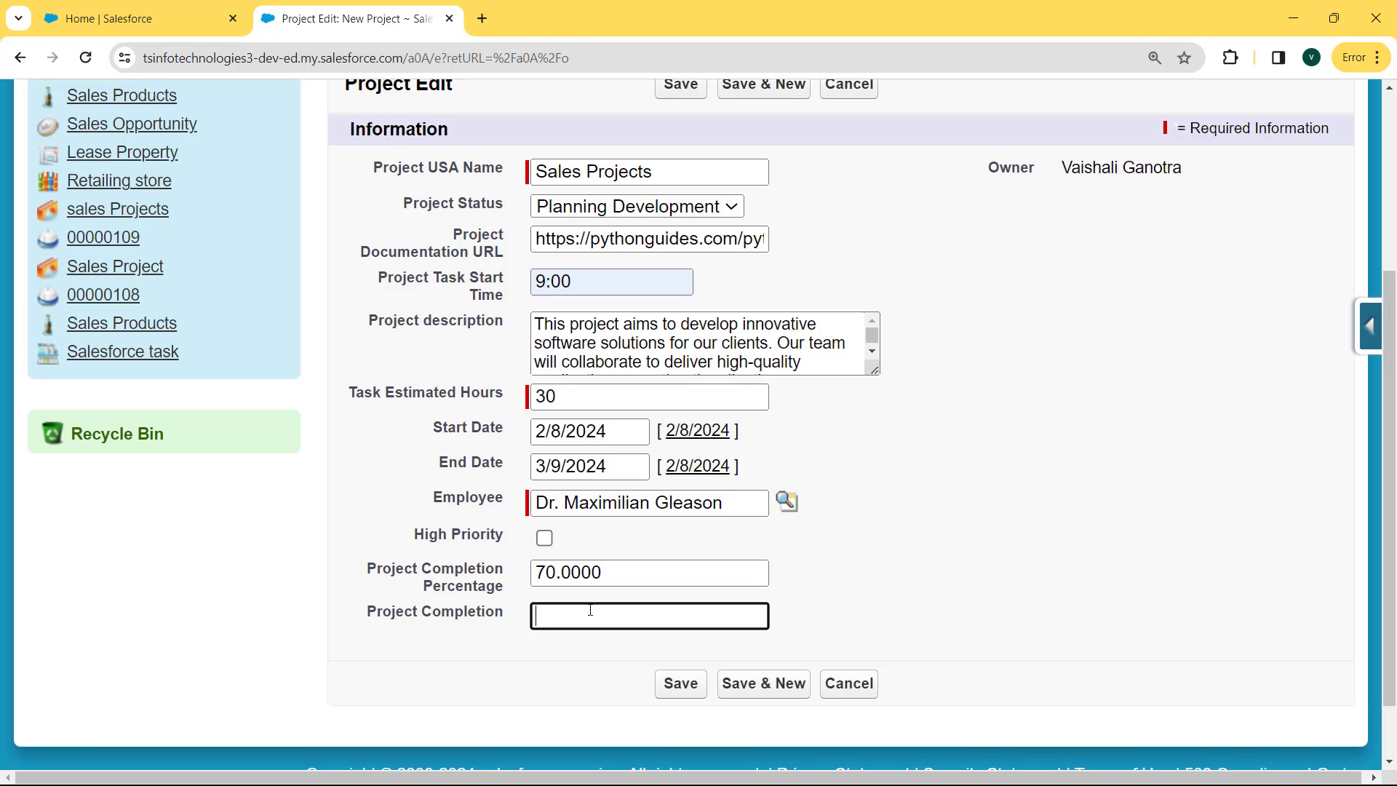
text(72.6)
click(675, 691)
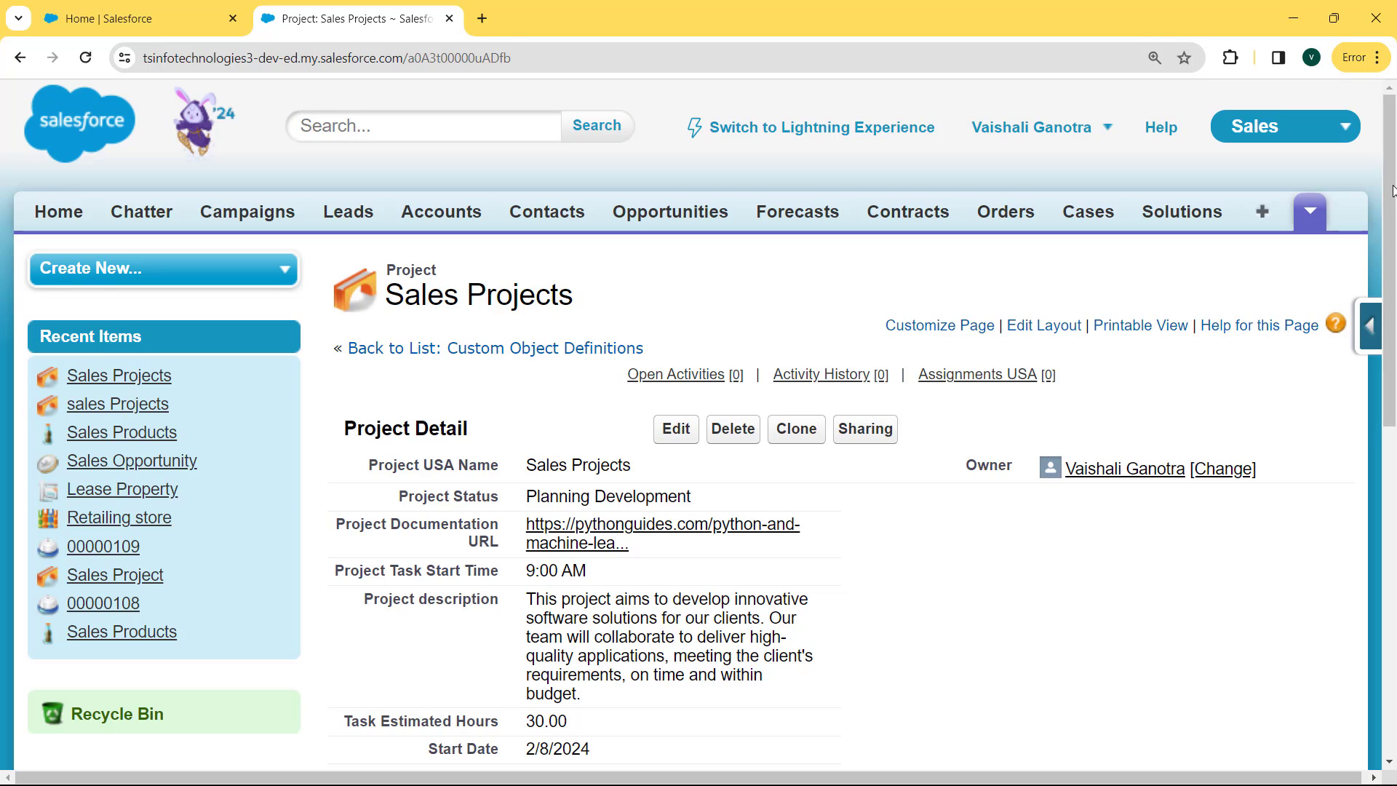
Scroll to the saved record's Project Completion field and highlight its 72.60% value
drag(1392, 190, 1393, 230)
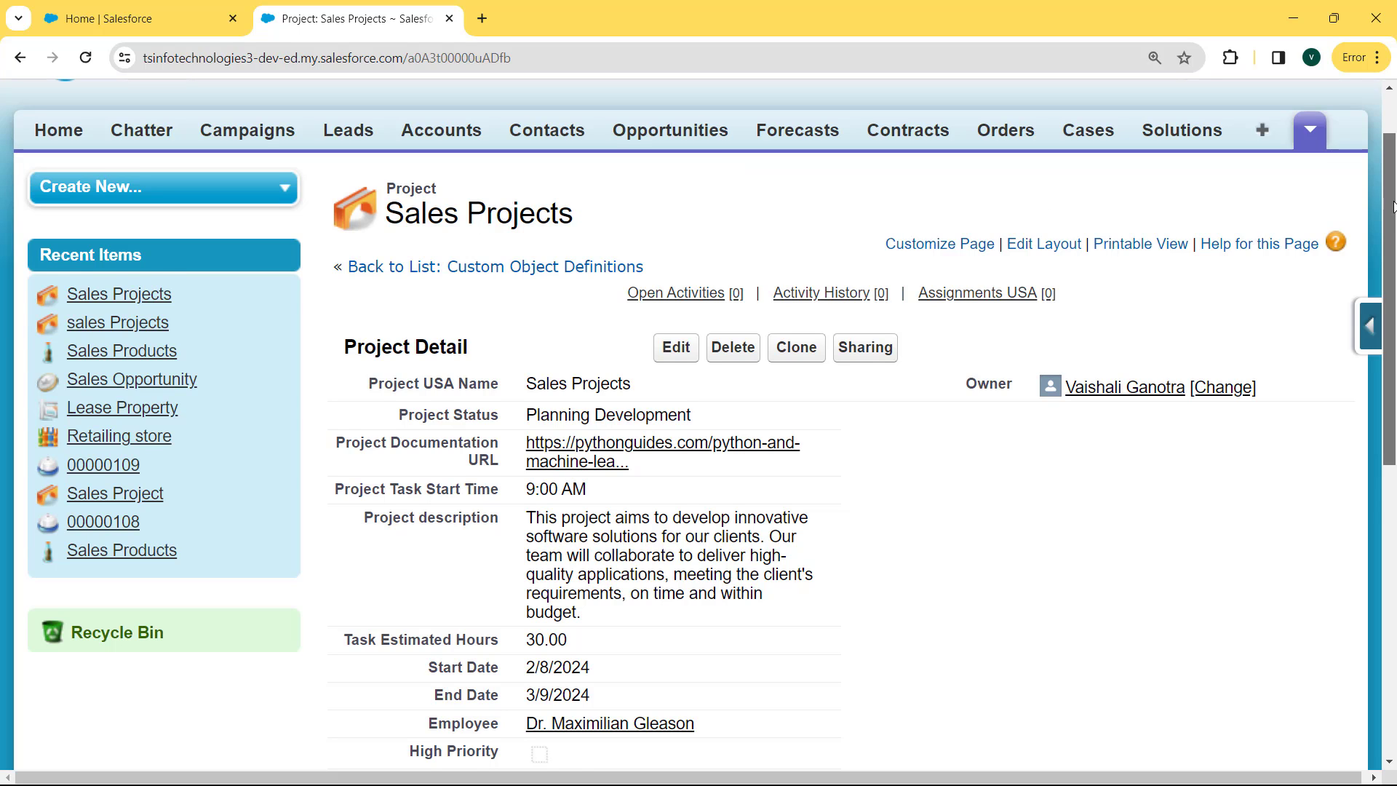
drag(1392, 205, 1392, 326)
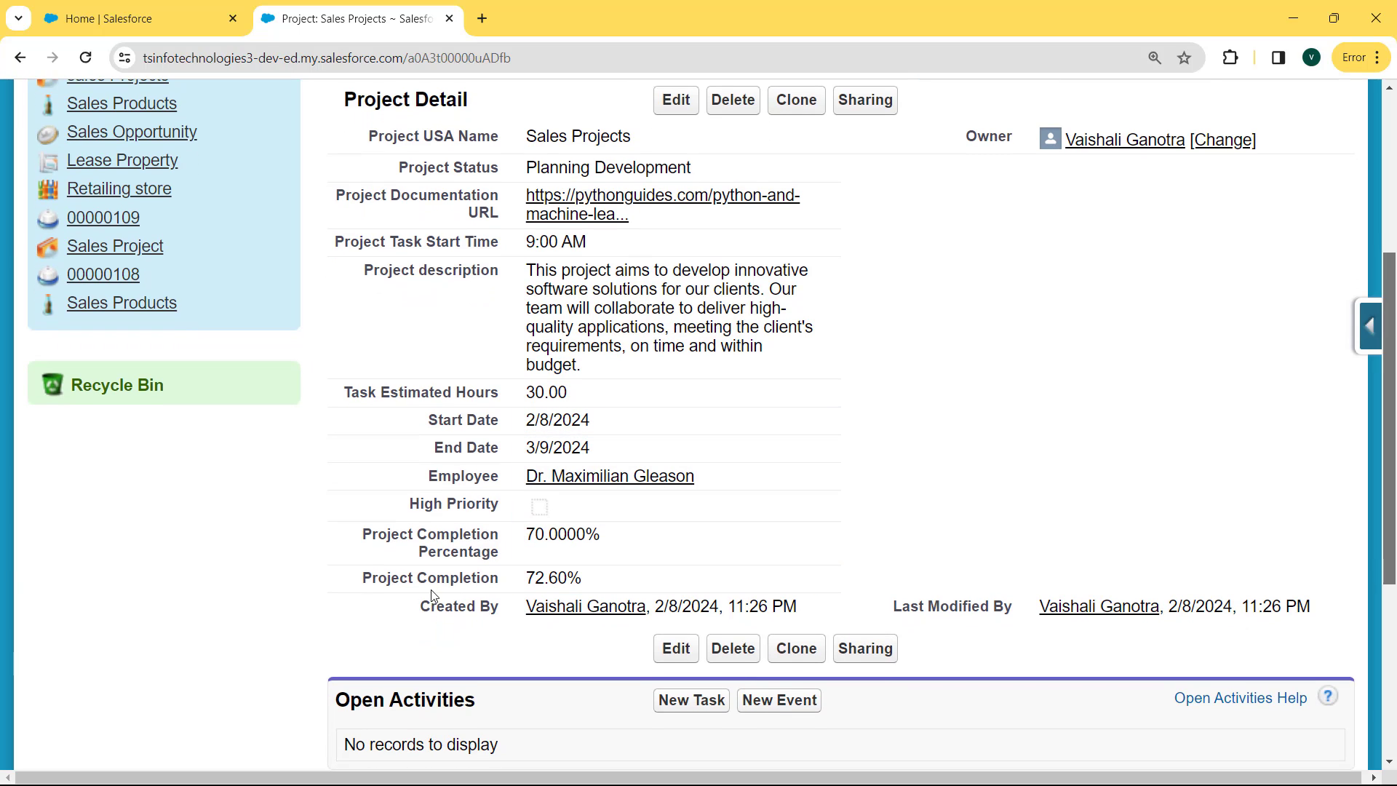
drag(592, 573, 532, 578)
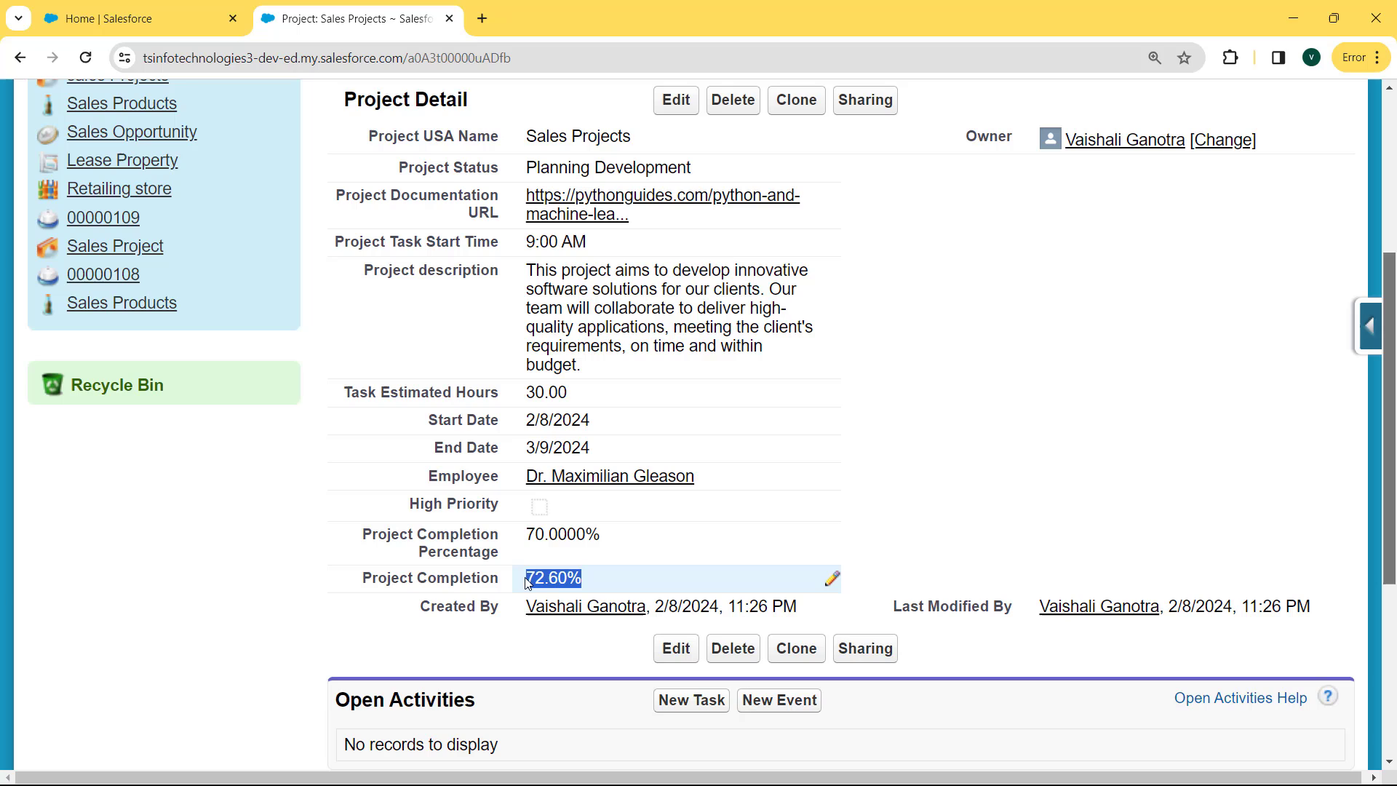
click(566, 578)
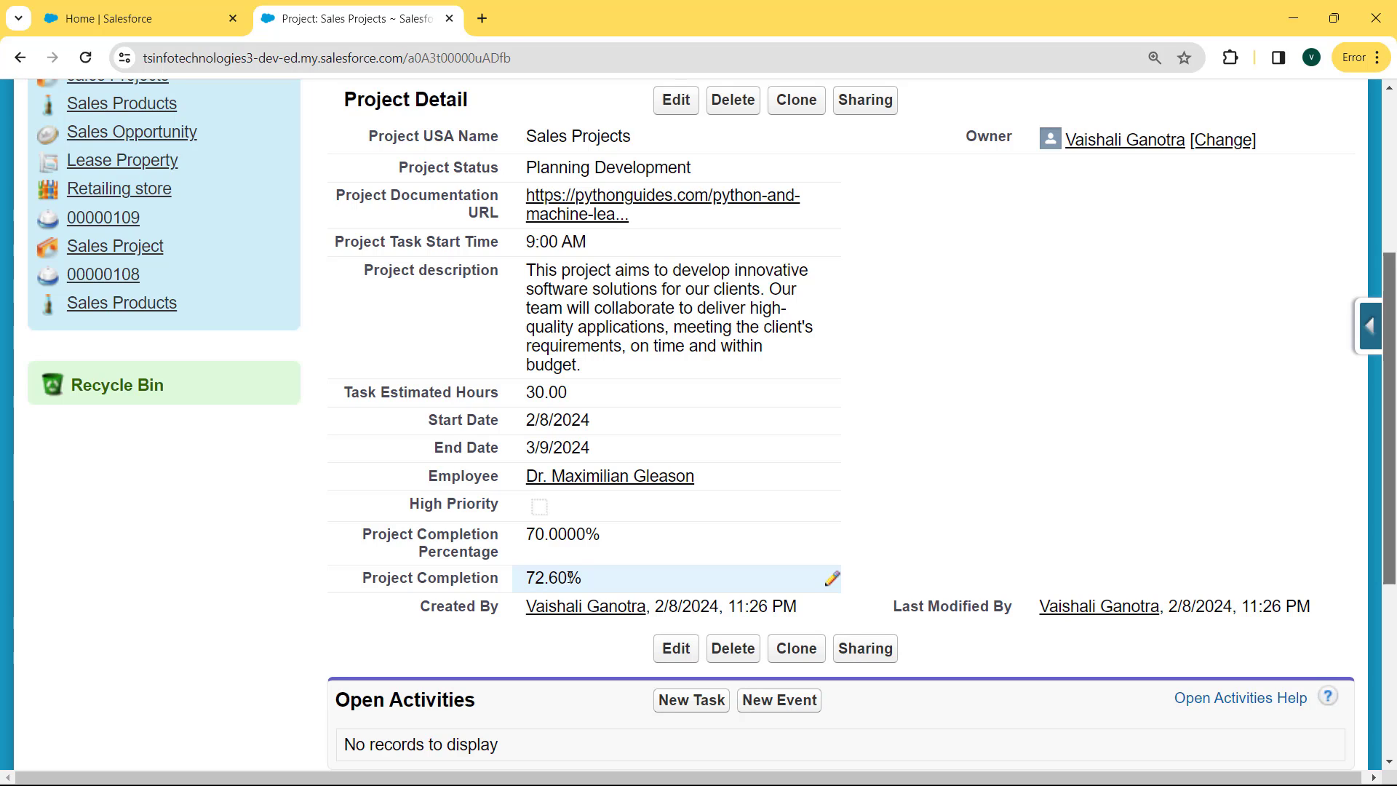
drag(566, 577, 551, 577)
drag(548, 580, 525, 578)
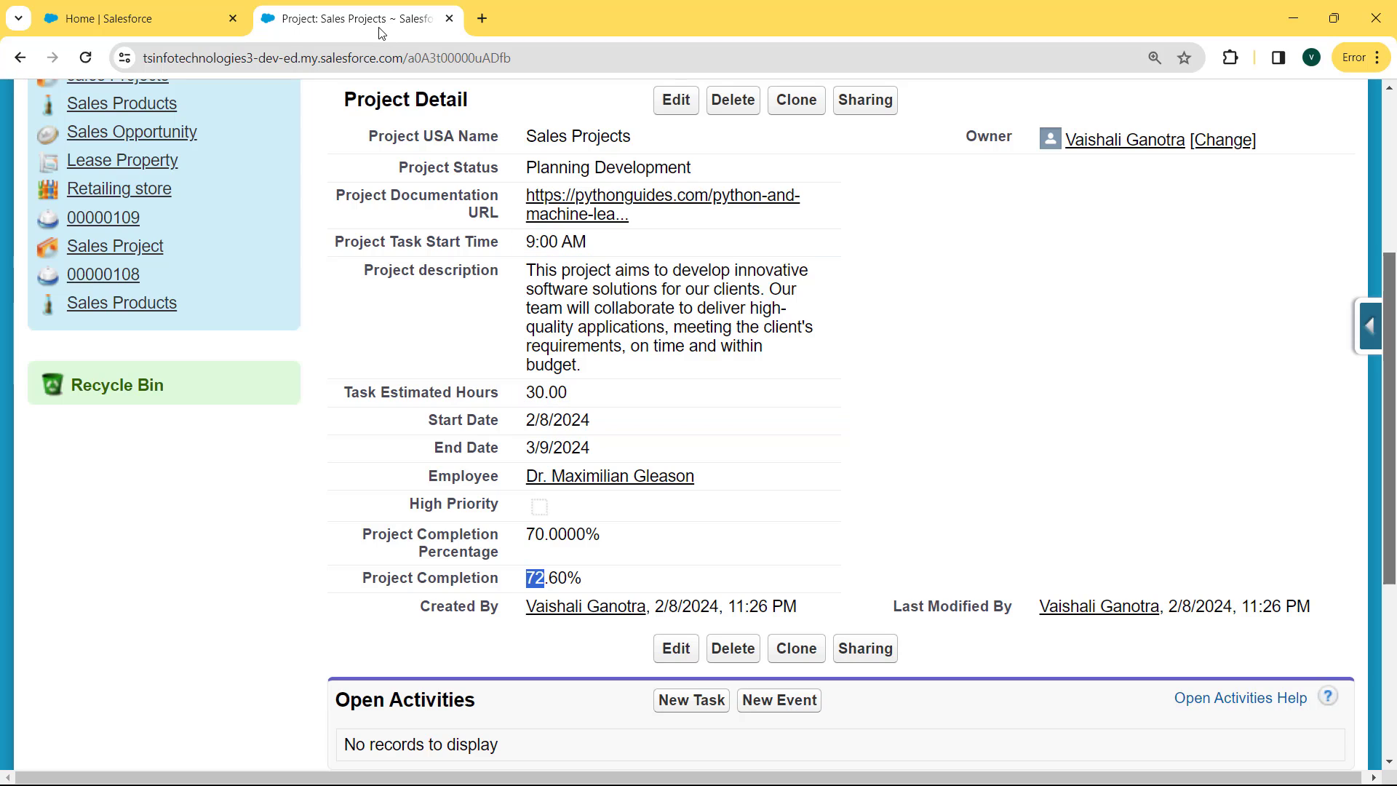
drag(605, 575, 507, 579)
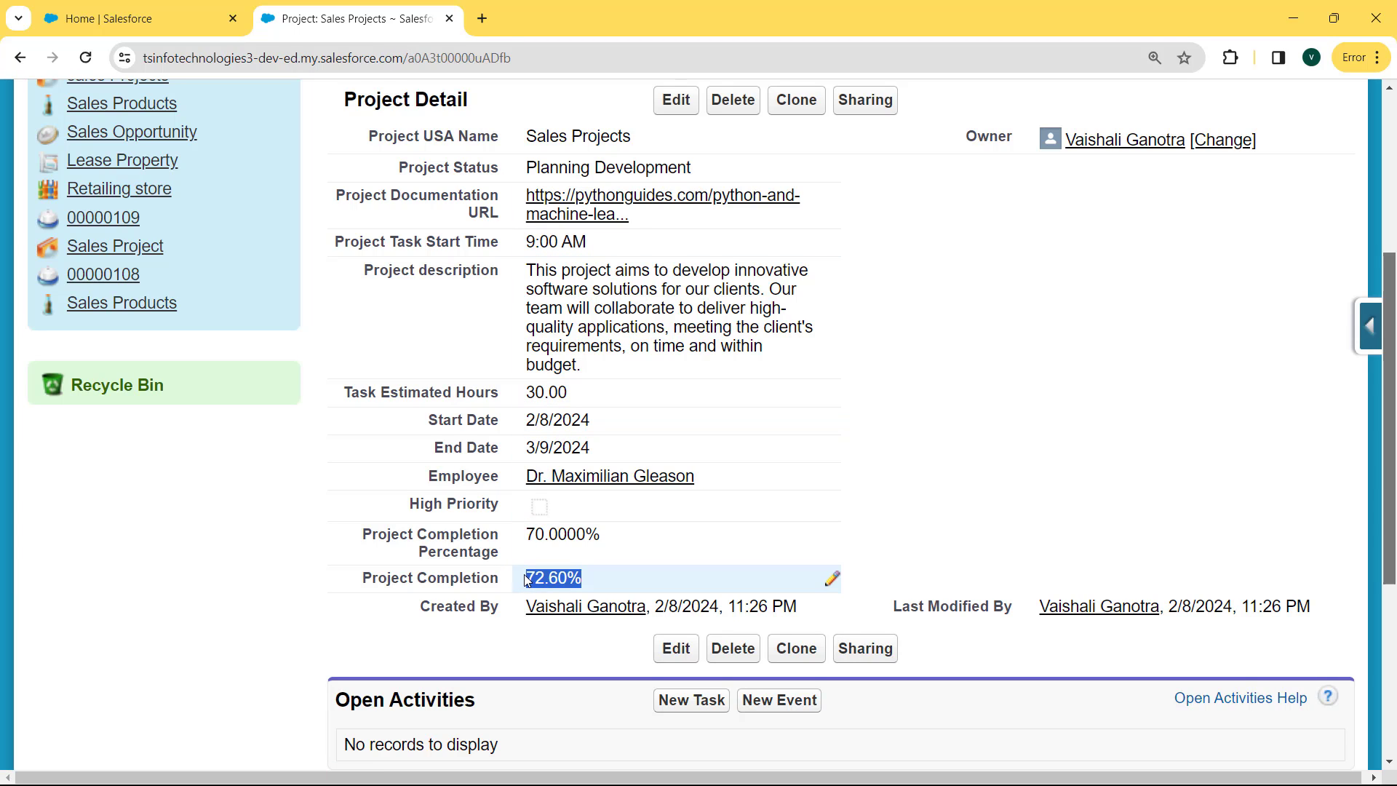